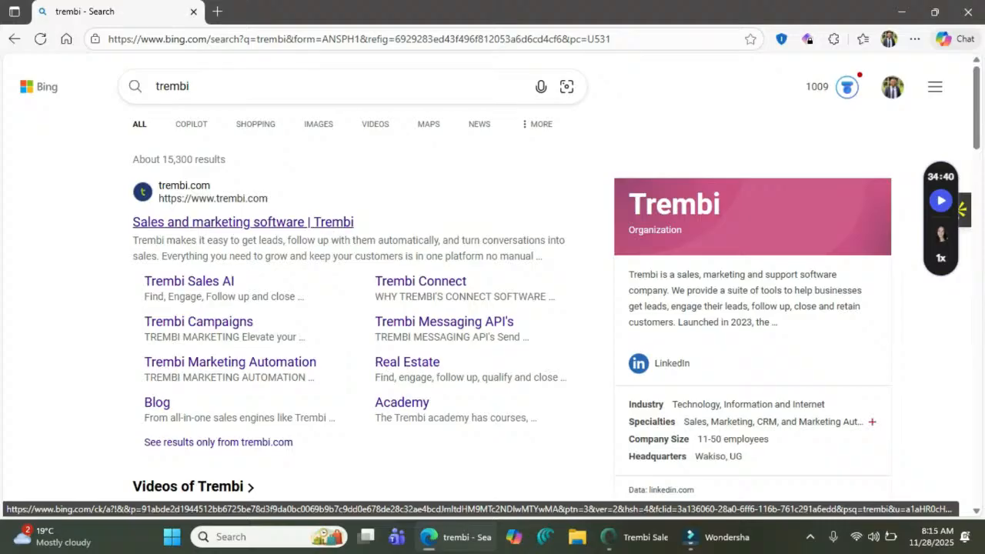
- Dismiss Bing's suggestion dropdown so the 'trembi' search results stay visible
{"action": "left_click", "coordinate": [190, 86]}
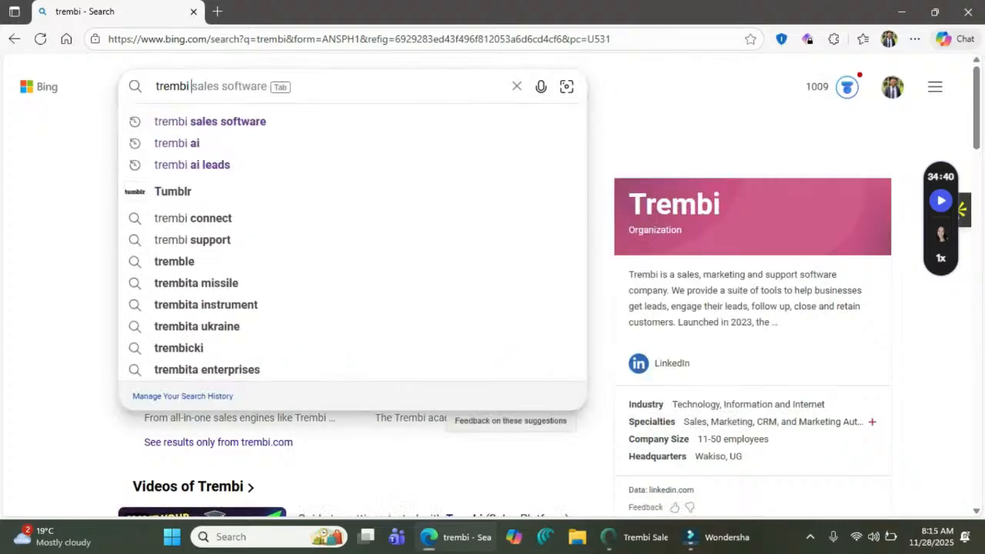
{"action": "key", "text": "Escape"}
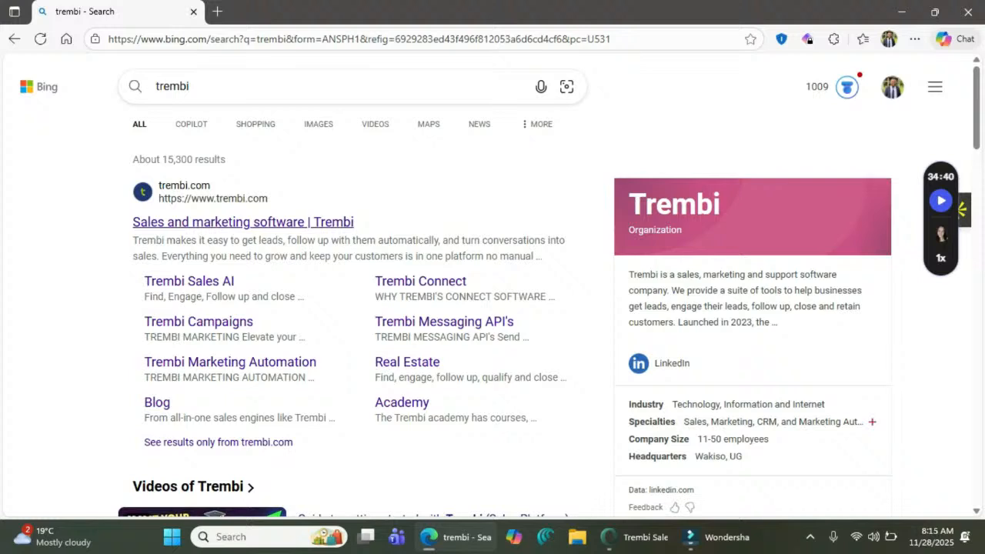
{"action": "left_click", "coordinate": [223, 86]}
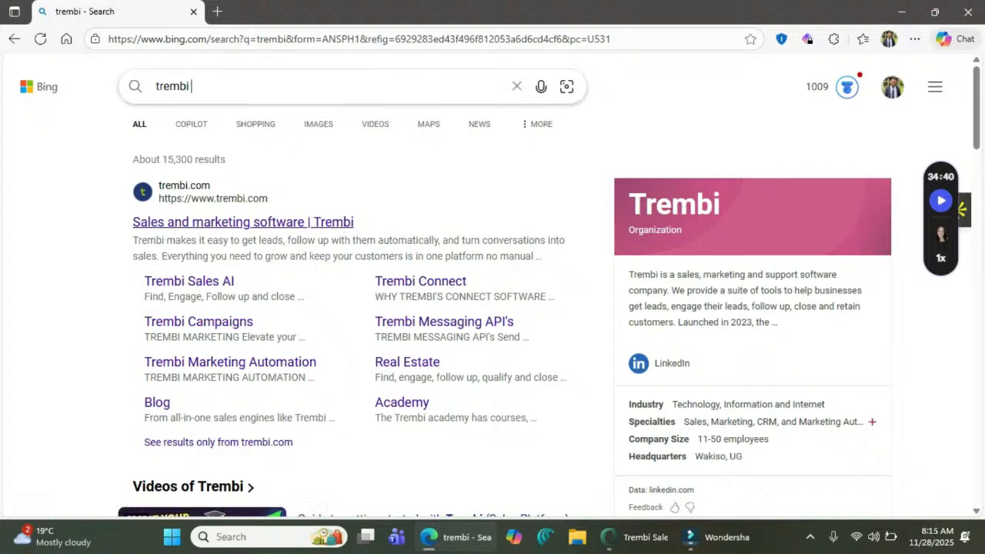
{"action": "key", "text": "Escape"}
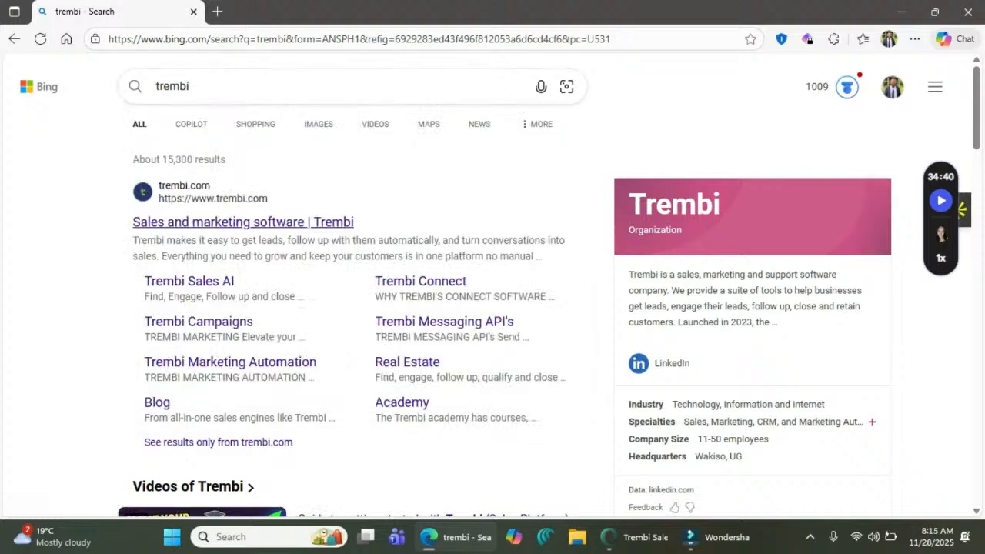
- Open the 'Sales and marketing software | Trembi' result and log in to the Trembi Sales dashboard
{"action": "left_click", "coordinate": [244, 222]}
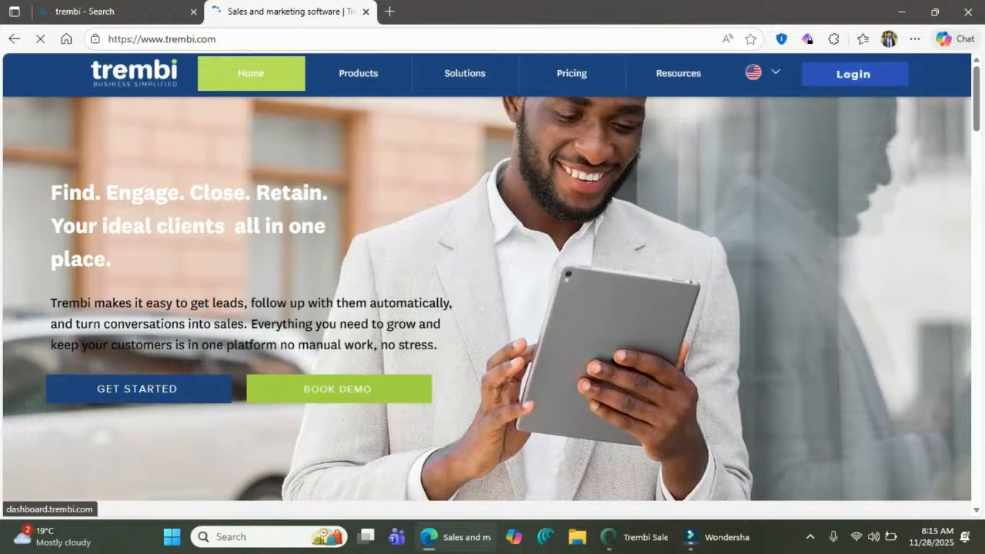
{"action": "left_click", "coordinate": [853, 74]}
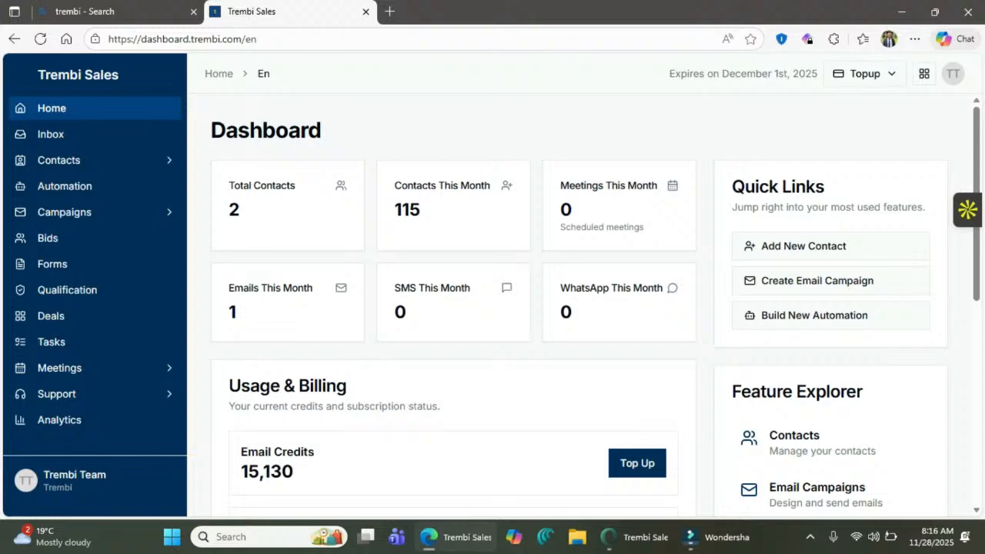
- Scroll through the dashboard to review credits and activity counts
{"action": "scroll", "coordinate": [578, 308], "scroll_direction": "down", "scroll_amount": 5}
{"action": "scroll", "coordinate": [577, 307], "scroll_direction": "up", "scroll_amount": 3}
{"action": "scroll", "coordinate": [577, 308], "scroll_direction": "down", "scroll_amount": 4}
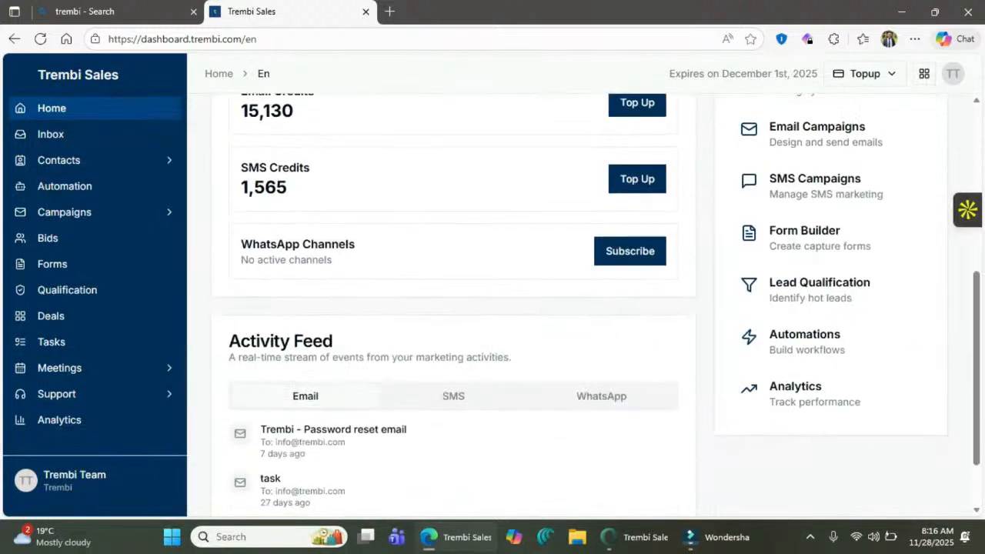
{"action": "scroll", "coordinate": [577, 308], "scroll_direction": "up", "scroll_amount": 5}
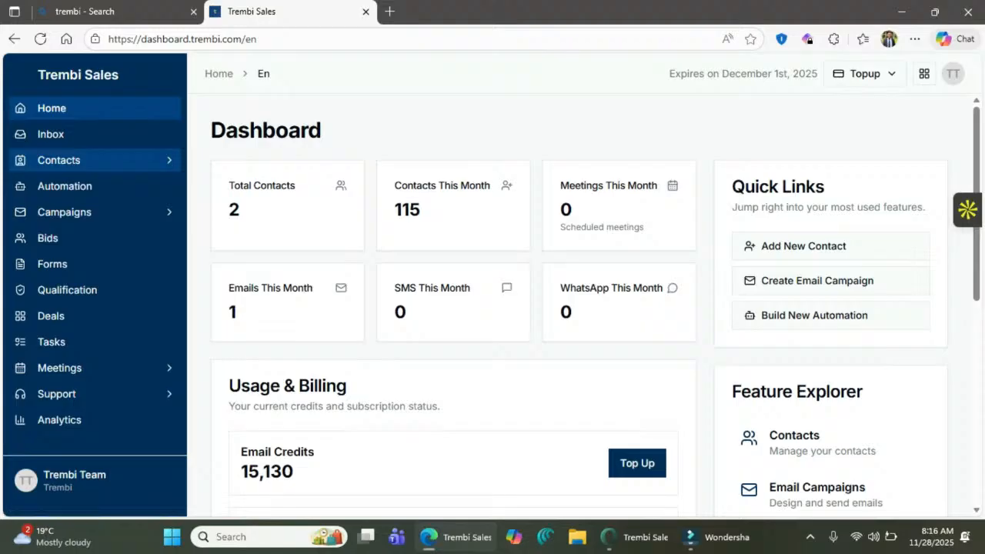
- Expand Contacts in the sidebar and open the list of the 2 existing contacts
{"action": "left_click", "coordinate": [58, 159]}
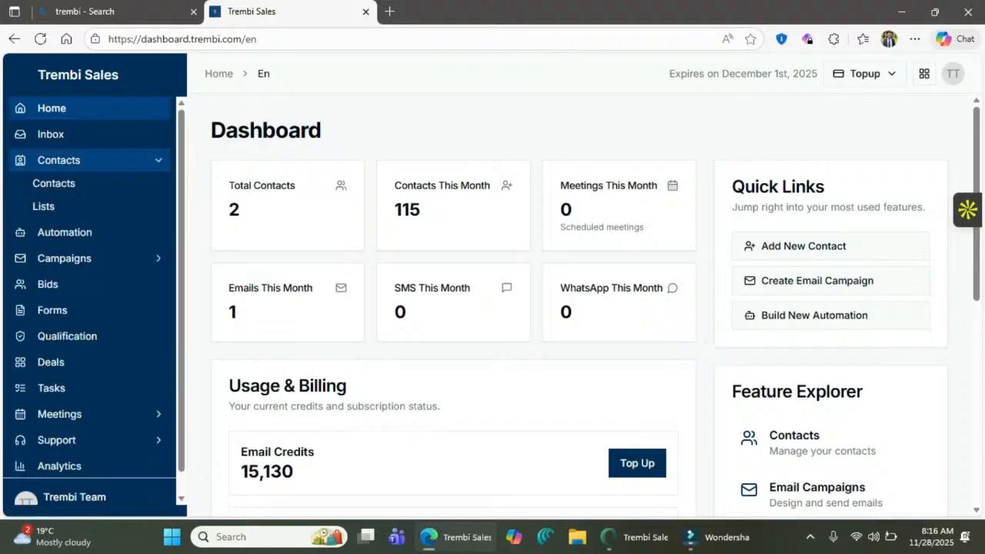
{"action": "left_click", "coordinate": [59, 160]}
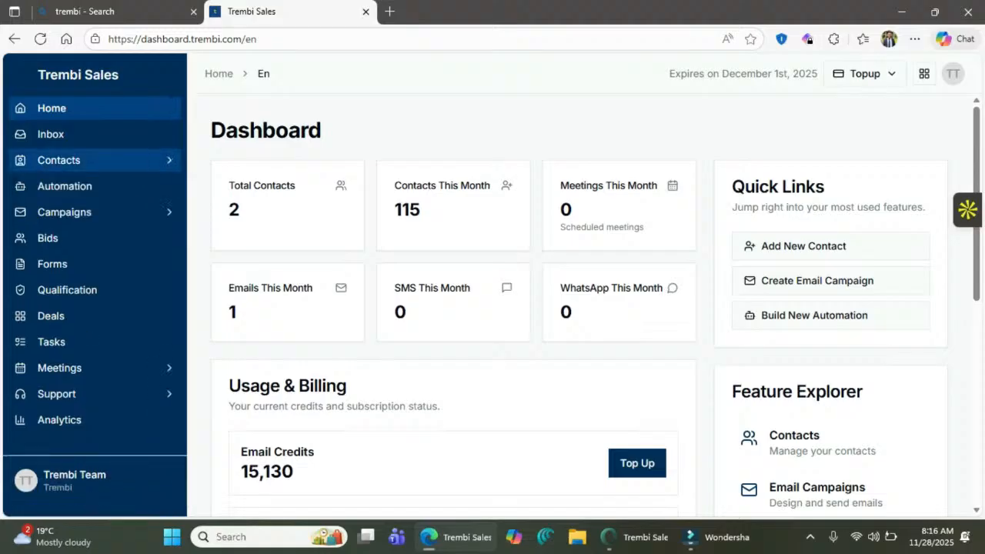
{"action": "left_click", "coordinate": [59, 160]}
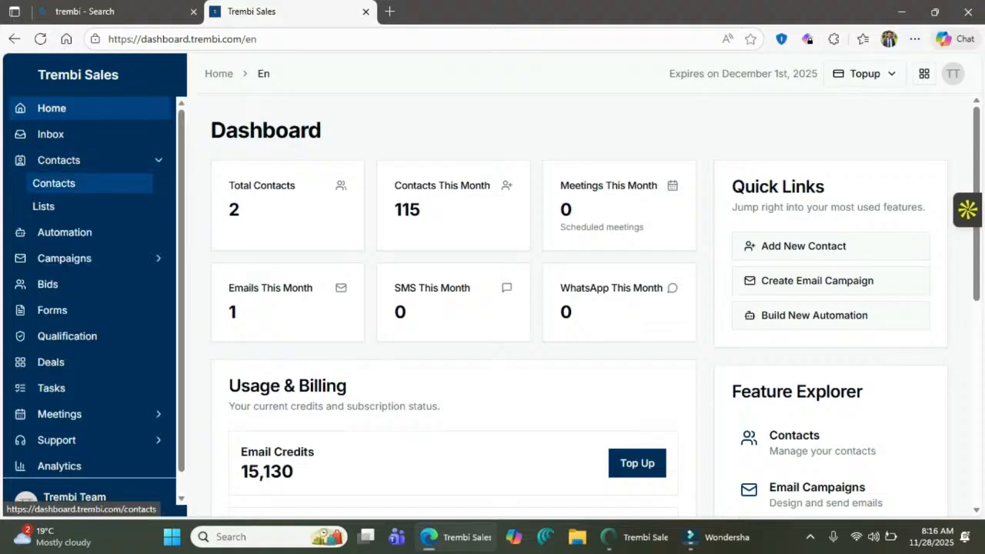
{"action": "left_click", "coordinate": [54, 183]}
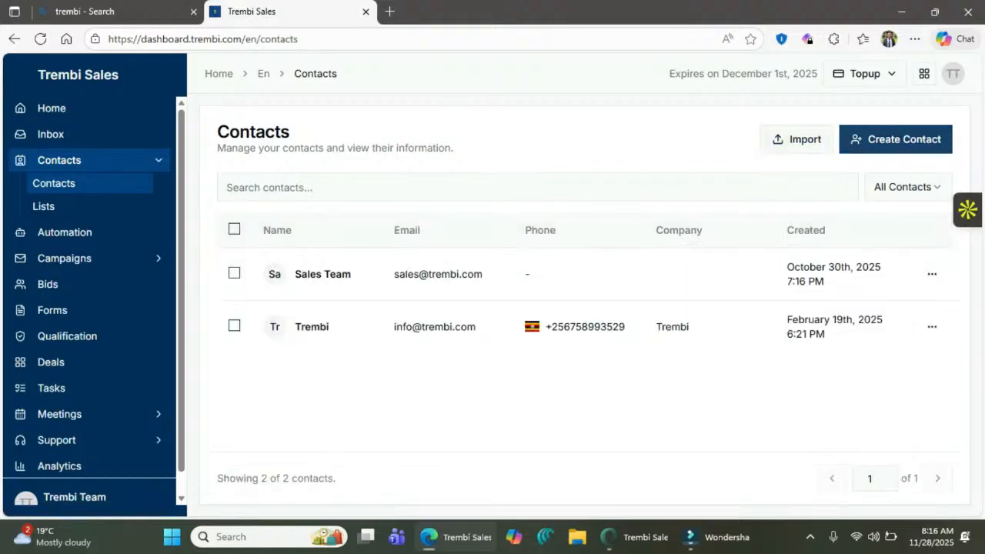
{"action": "left_click", "coordinate": [895, 138]}
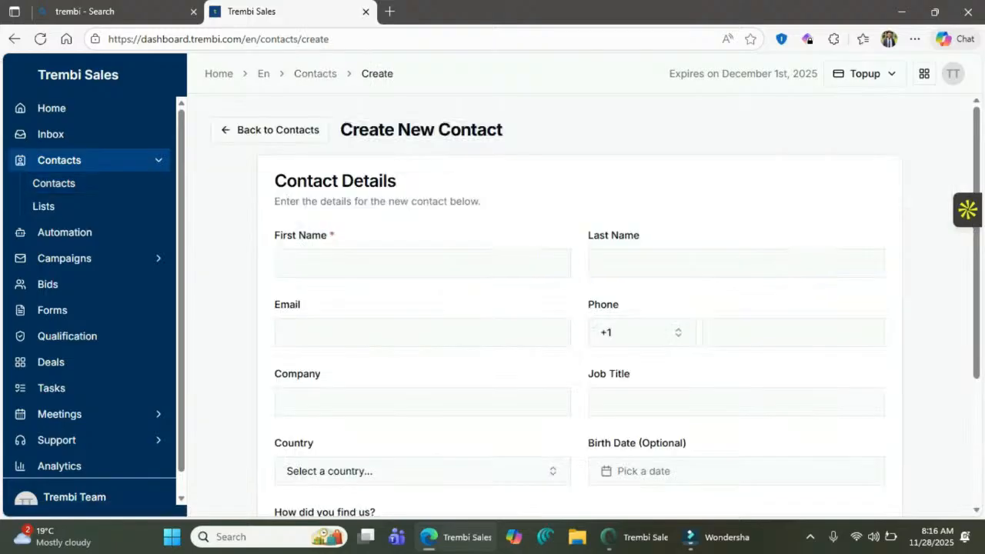
{"action": "left_click", "coordinate": [422, 264]}
{"action": "type", "text": "d"}
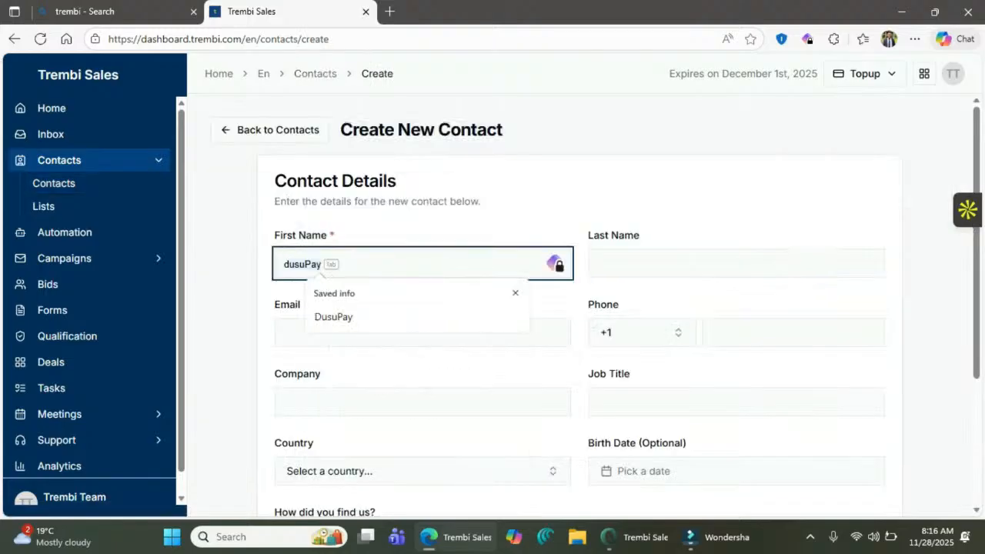
{"action": "key", "text": "BackSpace"}
{"action": "type", "text": "tr"}
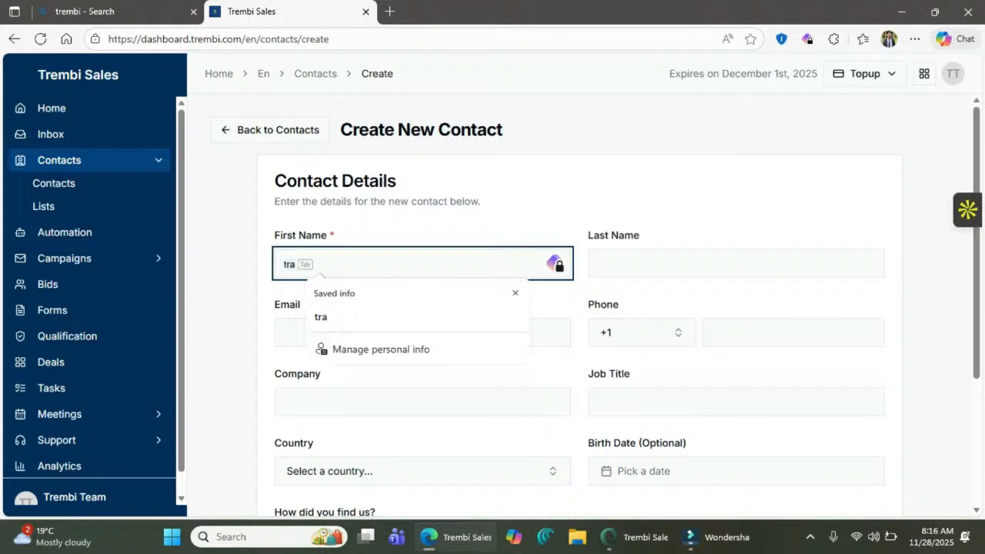
{"action": "type", "text": "e"}
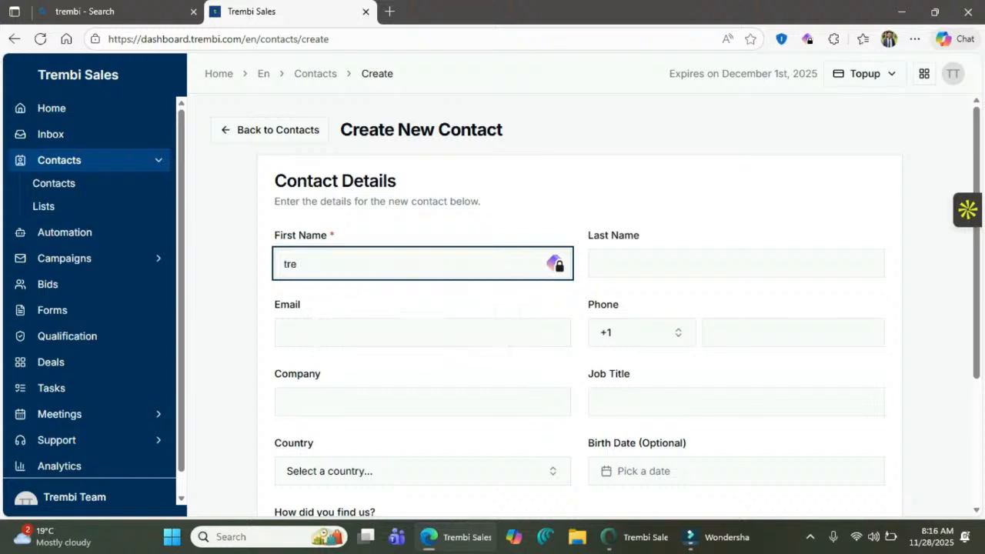
{"action": "scroll", "coordinate": [642, 270], "scroll_direction": "down", "scroll_amount": 1}
{"action": "scroll", "coordinate": [642, 270], "scroll_direction": "down", "scroll_amount": 2}
{"action": "scroll", "coordinate": [643, 270], "scroll_direction": "up", "scroll_amount": 3}
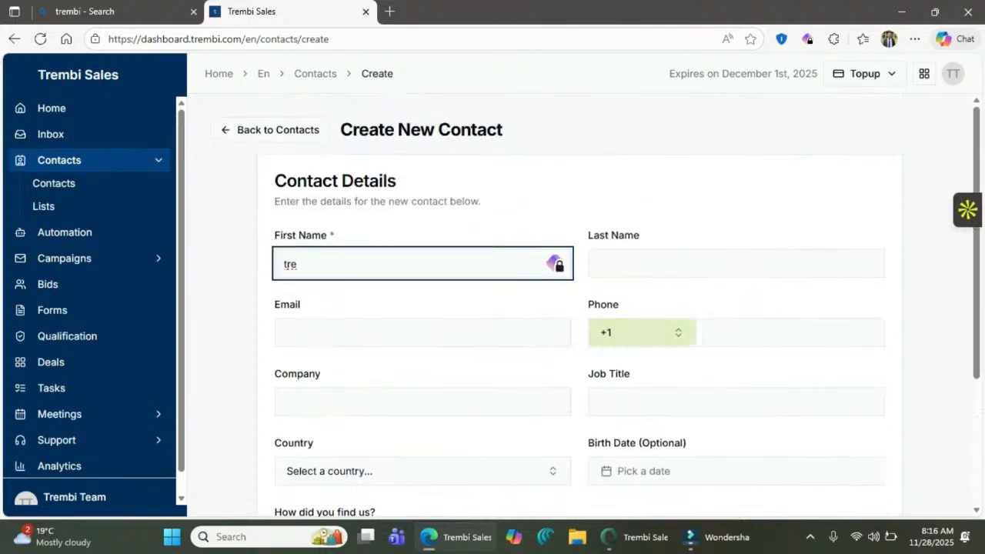
{"action": "left_click", "coordinate": [269, 129]}
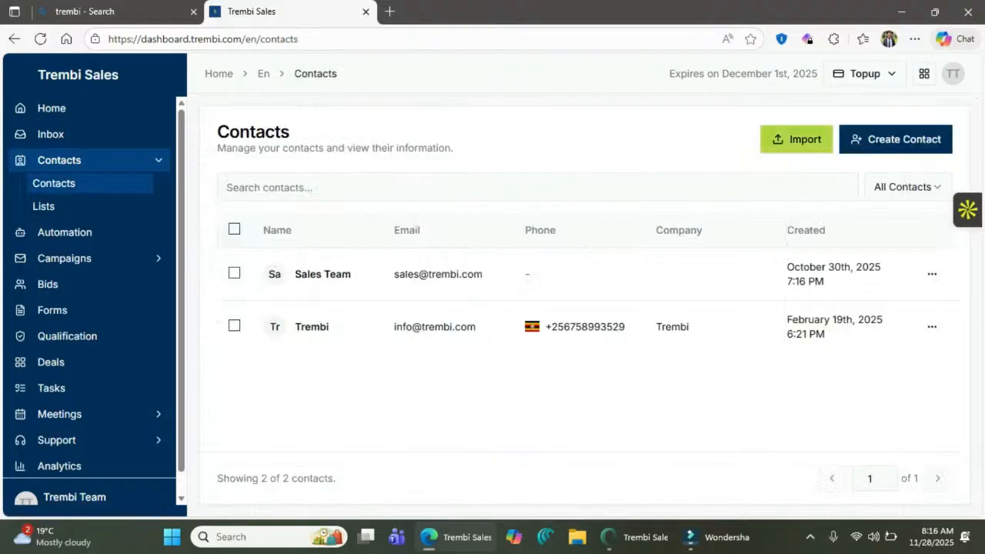
- Import Testlist.csv's two contacts with default mapping and no list, then view Contact Lists
{"action": "left_click", "coordinate": [796, 139]}
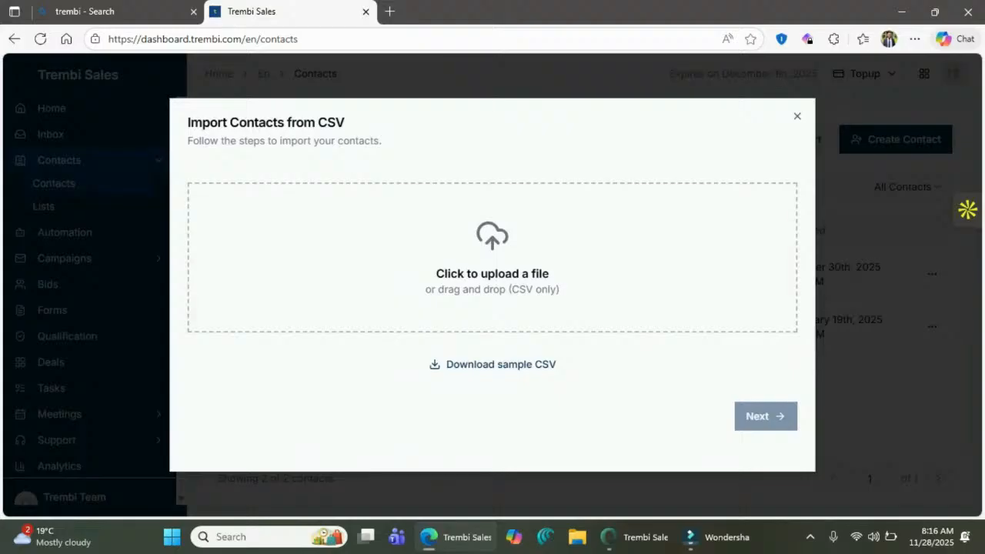
{"action": "left_click", "coordinate": [492, 273]}
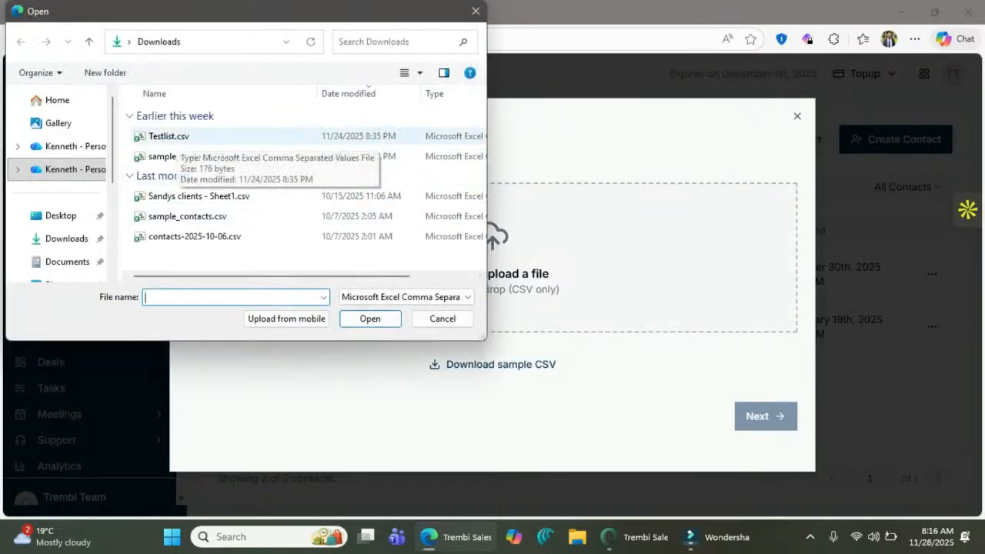
{"action": "left_click", "coordinate": [169, 135]}
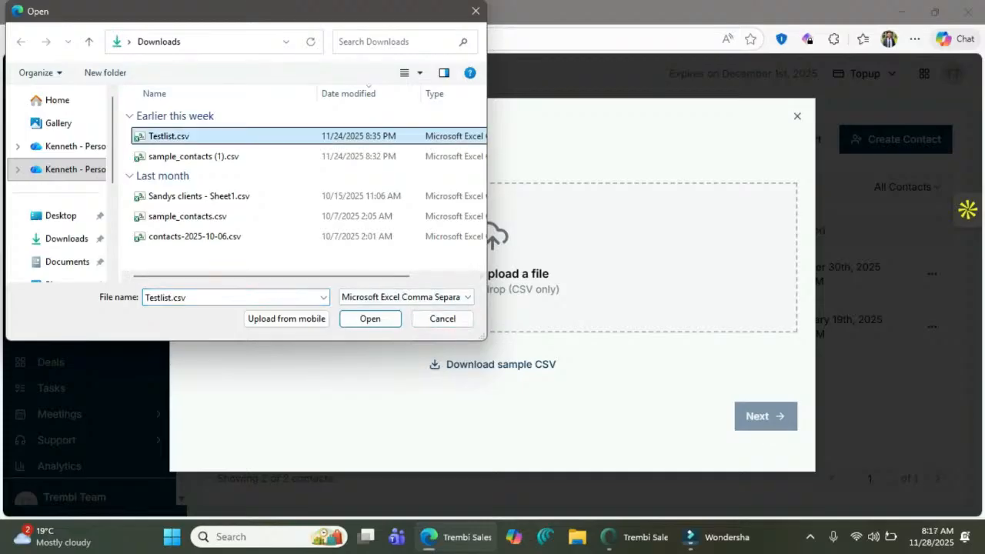
{"action": "left_click", "coordinate": [370, 319]}
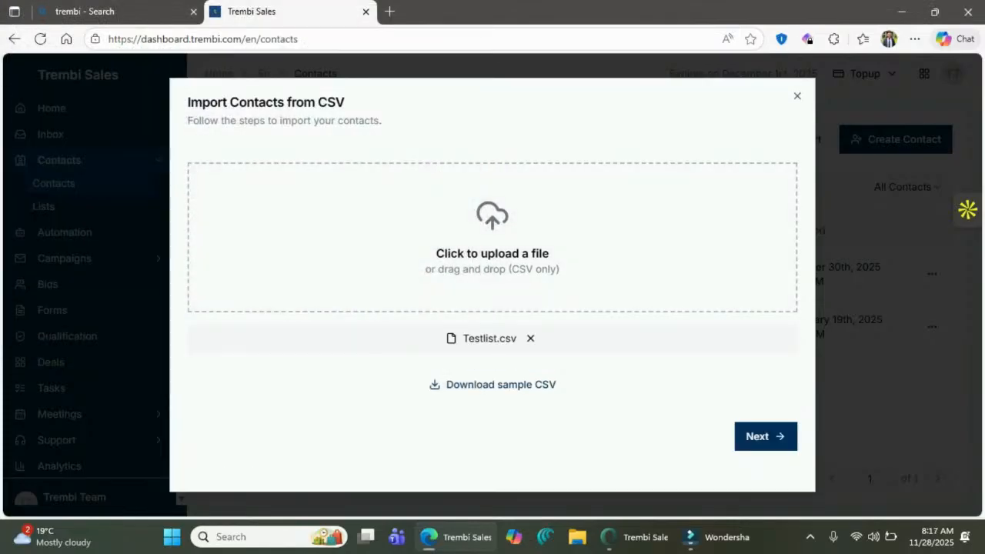
{"action": "left_click", "coordinate": [766, 436]}
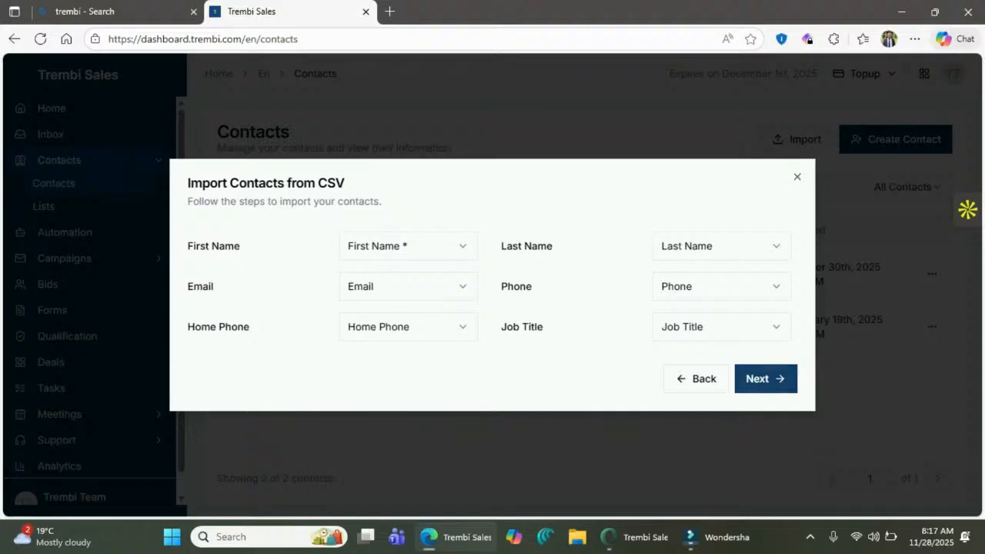
{"action": "left_click", "coordinate": [765, 378]}
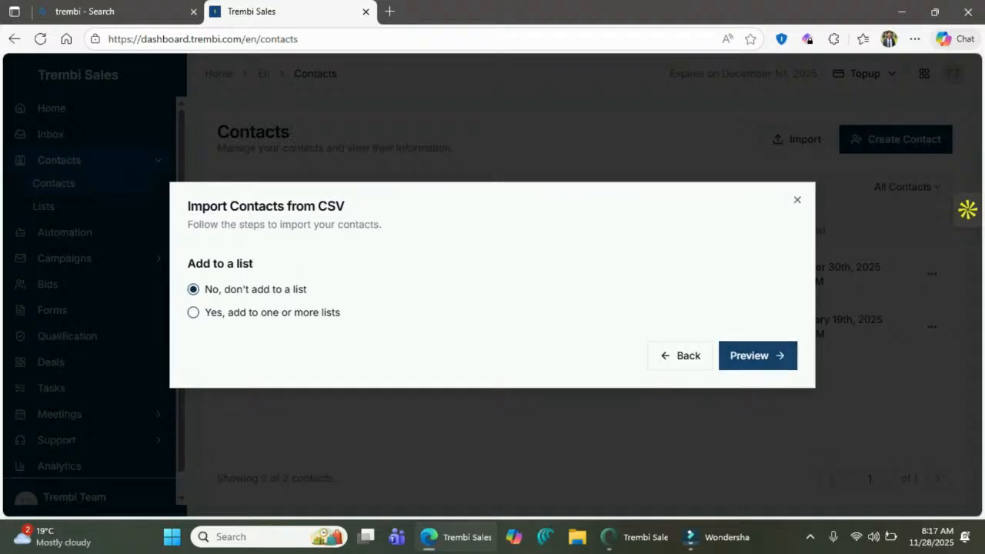
{"action": "left_click", "coordinate": [758, 357]}
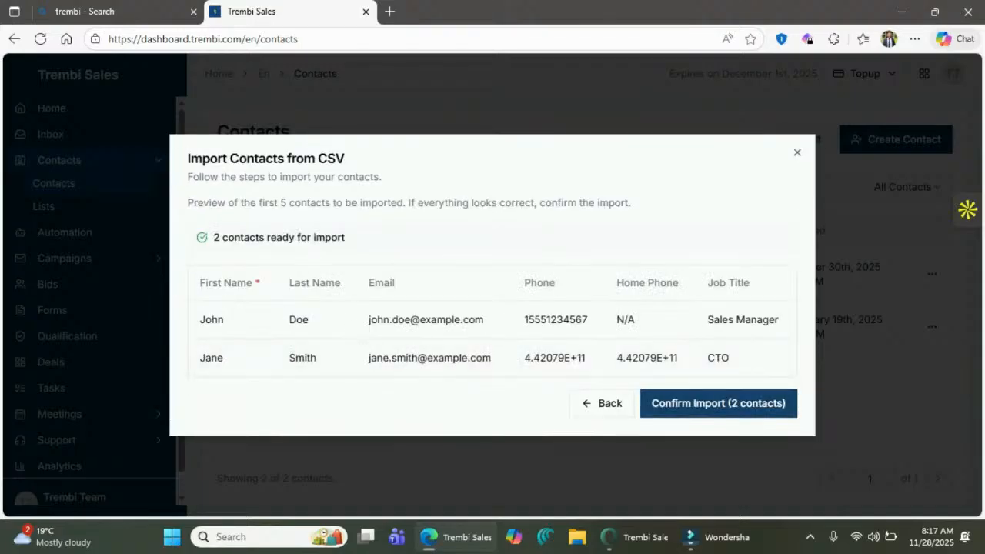
{"action": "left_click", "coordinate": [718, 403]}
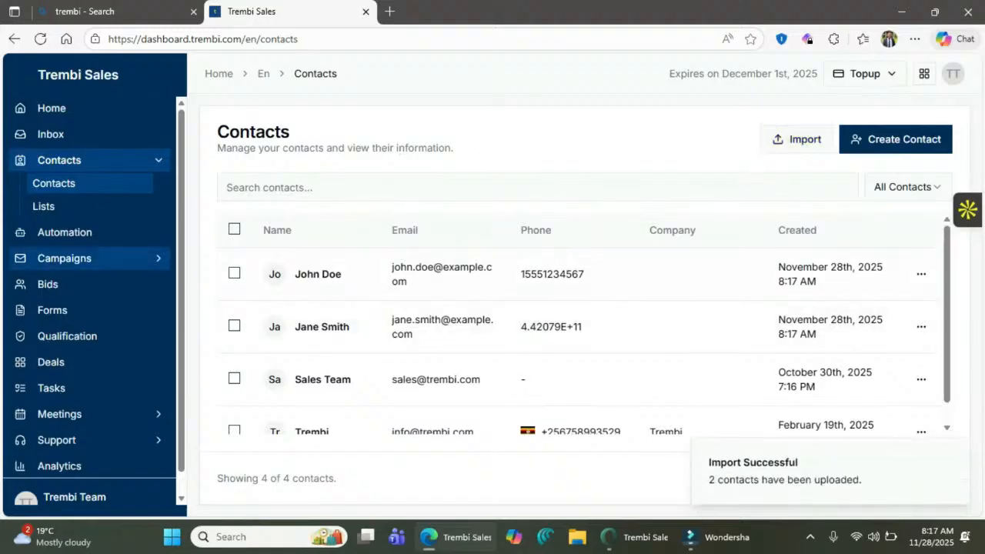
{"action": "left_click", "coordinate": [46, 206]}
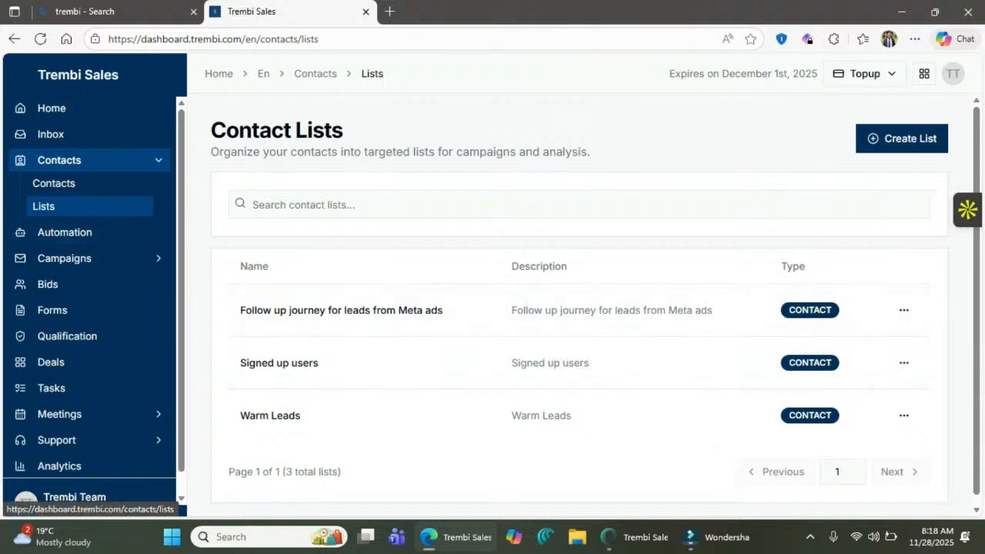
{"action": "left_click", "coordinate": [54, 183]}
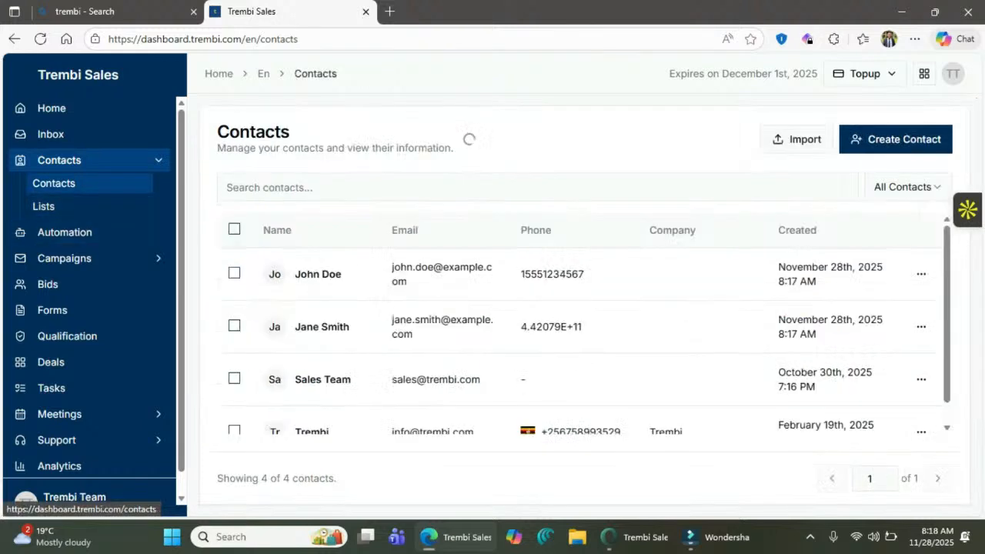
{"action": "scroll", "coordinate": [577, 331], "scroll_direction": "down", "scroll_amount": 1}
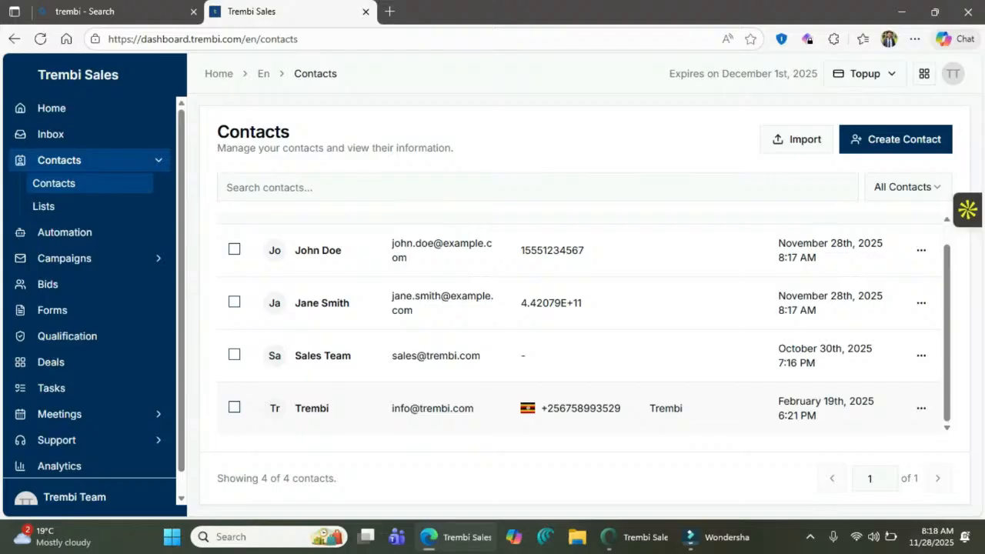
{"action": "left_click", "coordinate": [312, 408]}
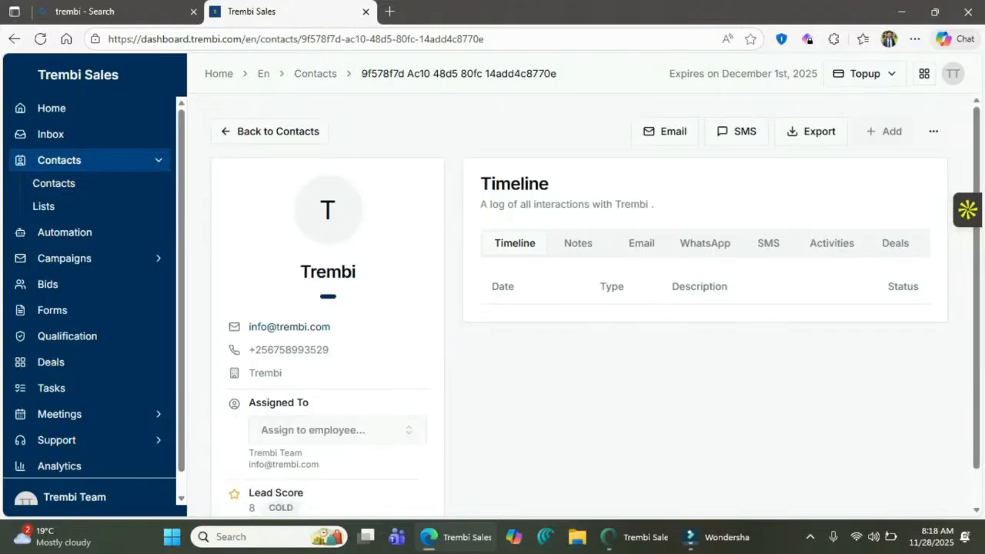
{"action": "left_click_drag", "start_coordinate": [331, 327], "coordinate": [300, 266]}
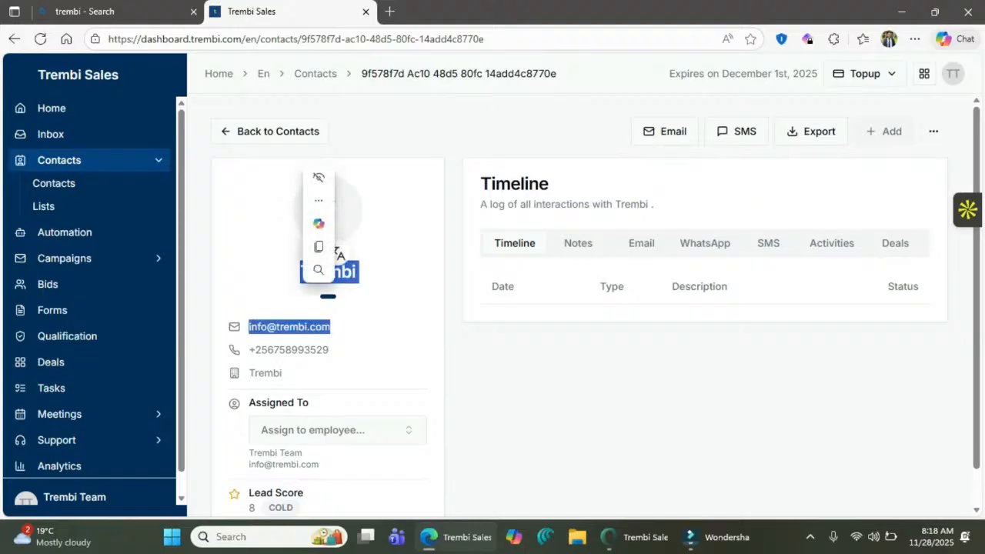
{"action": "left_click", "coordinate": [385, 231]}
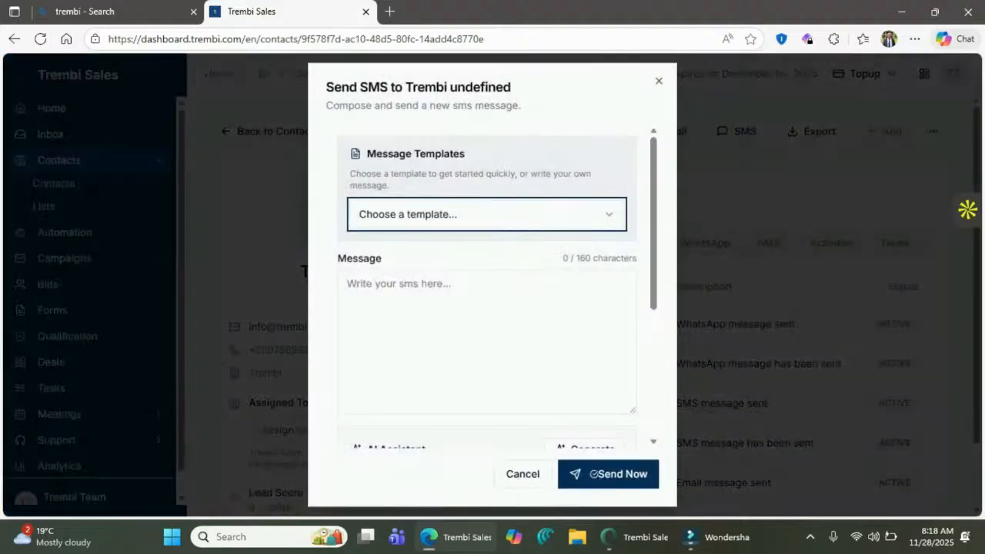
{"action": "scroll", "coordinate": [492, 323], "scroll_direction": "down", "scroll_amount": 3}
{"action": "key", "text": "Tab"}
{"action": "type", "text": "rgsdfgfgsdfgsdg"}
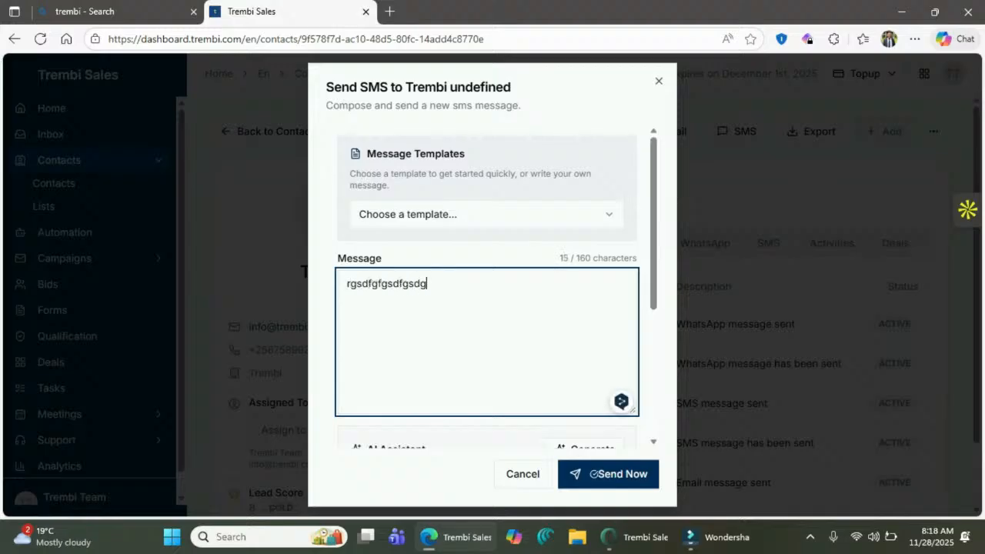
{"action": "scroll", "coordinate": [493, 285], "scroll_direction": "down", "scroll_amount": 5}
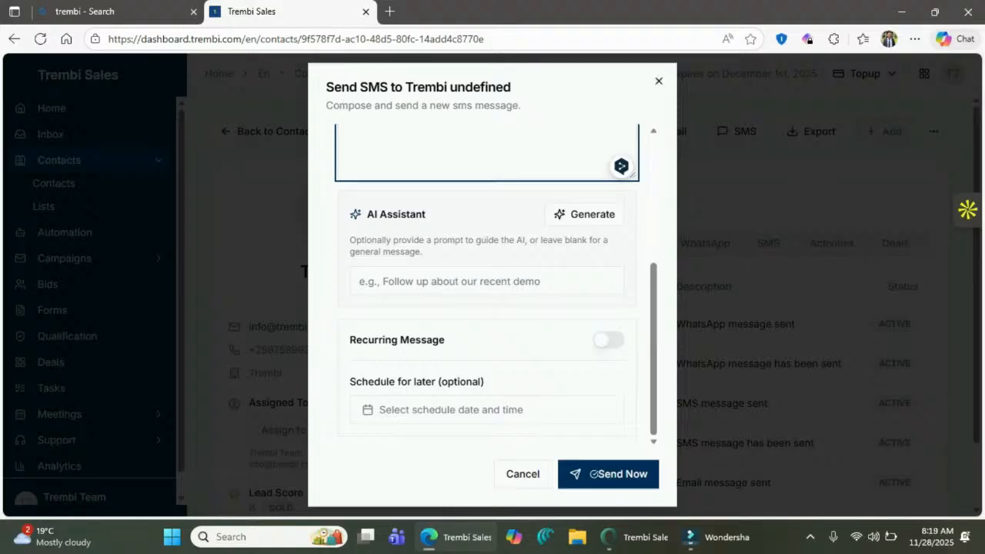
{"action": "left_click", "coordinate": [658, 81]}
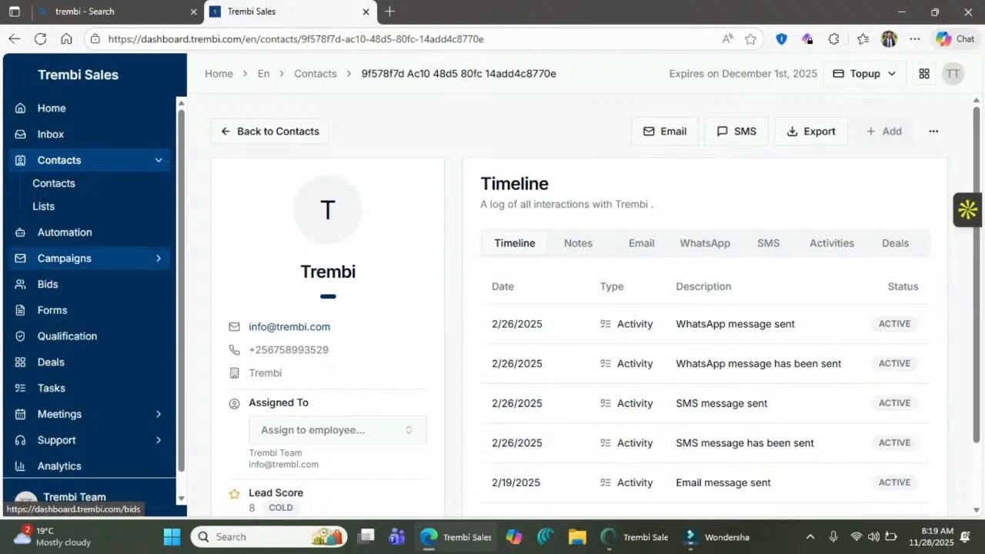
- Expand Campaigns, collapse Contacts in the sidebar, and go to the SMS campaigns page
{"action": "left_click", "coordinate": [65, 258]}
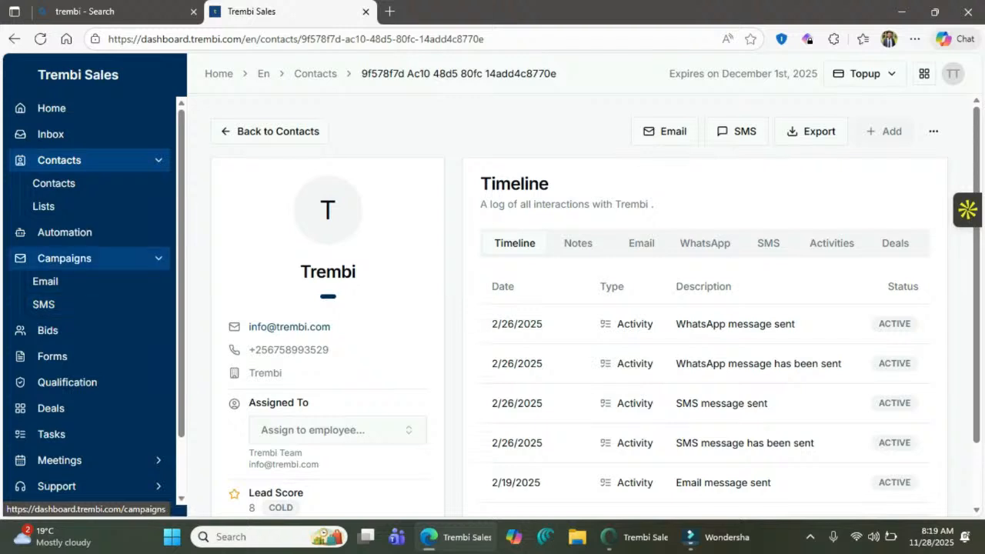
{"action": "left_click", "coordinate": [77, 159]}
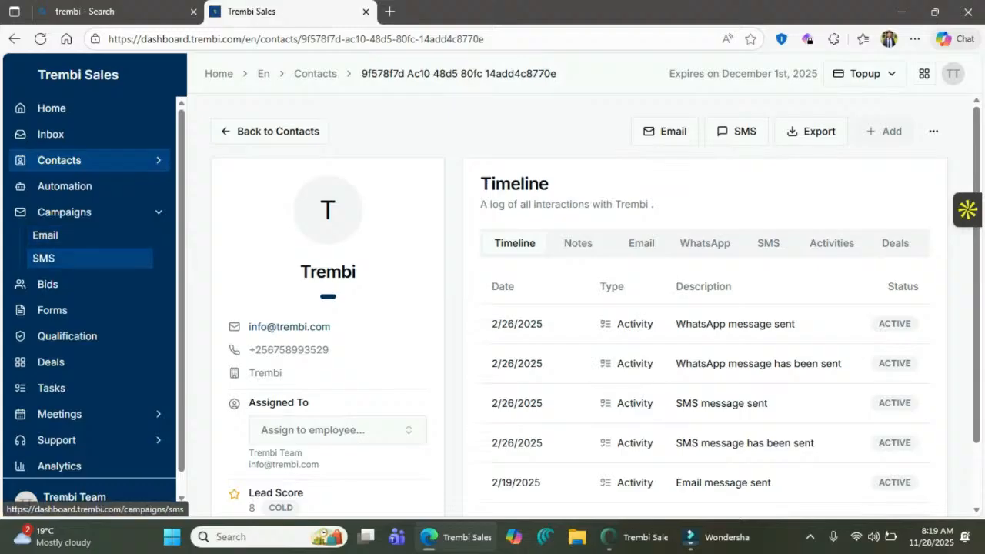
{"action": "left_click", "coordinate": [44, 258]}
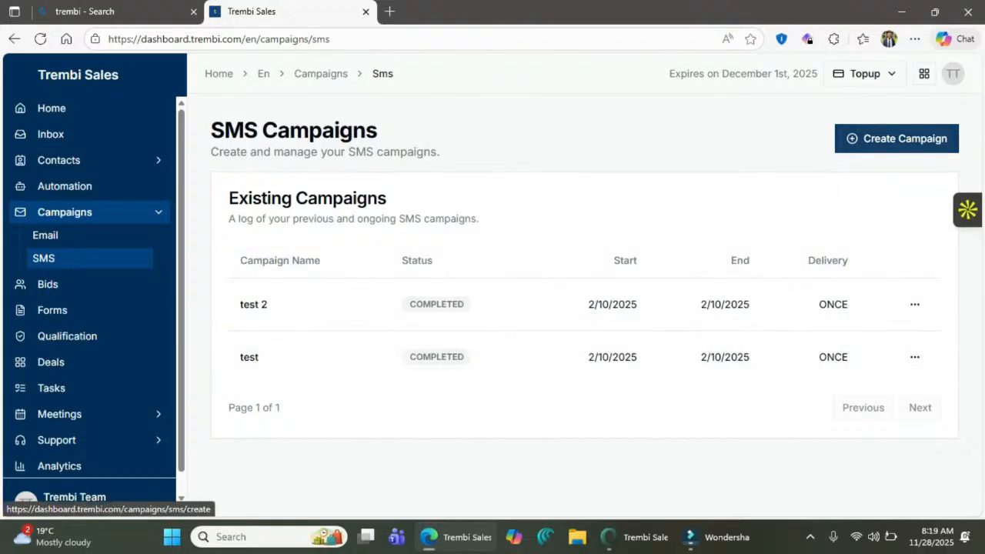
- Start a new SMS campaign named 'Trembi Promo'
{"action": "left_click", "coordinate": [896, 139]}
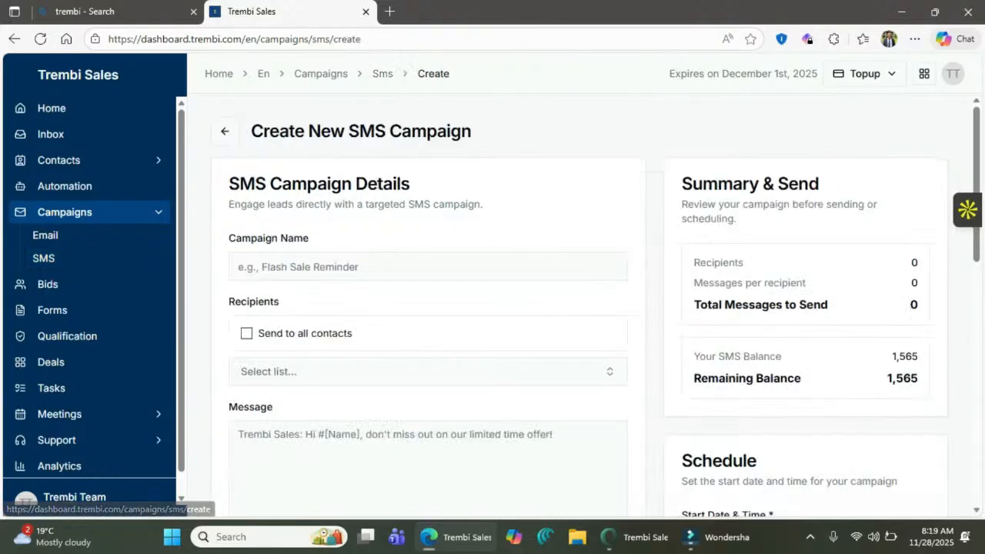
{"action": "left_click", "coordinate": [428, 267]}
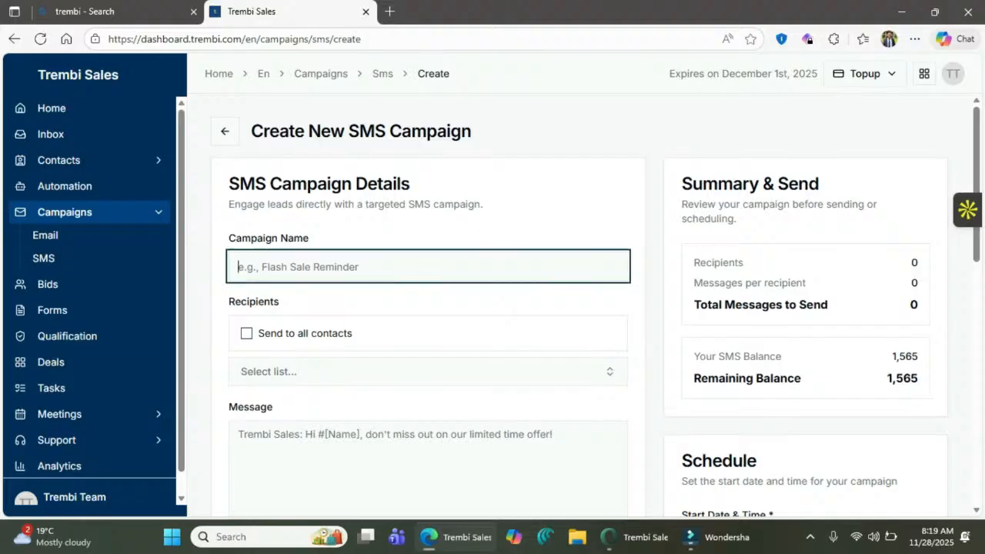
{"action": "type", "text": "Tree"}
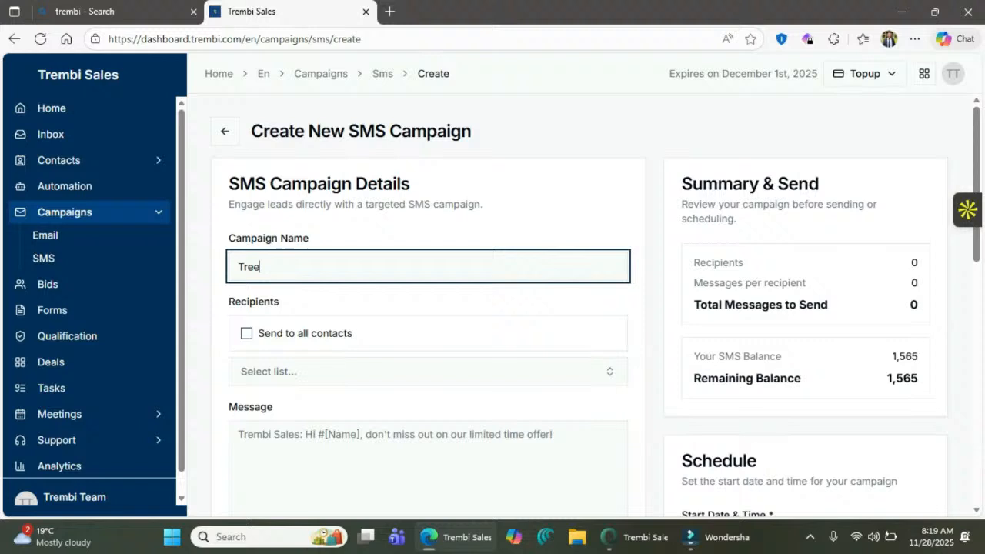
{"action": "key", "text": "BackSpace"}
{"action": "type", "text": "mbi Promot"}
{"action": "key", "text": "BackSpace"}
- Choose the Signed up users list as the campaign's recipients
{"action": "scroll", "coordinate": [492, 307], "scroll_direction": "down", "scroll_amount": 1}
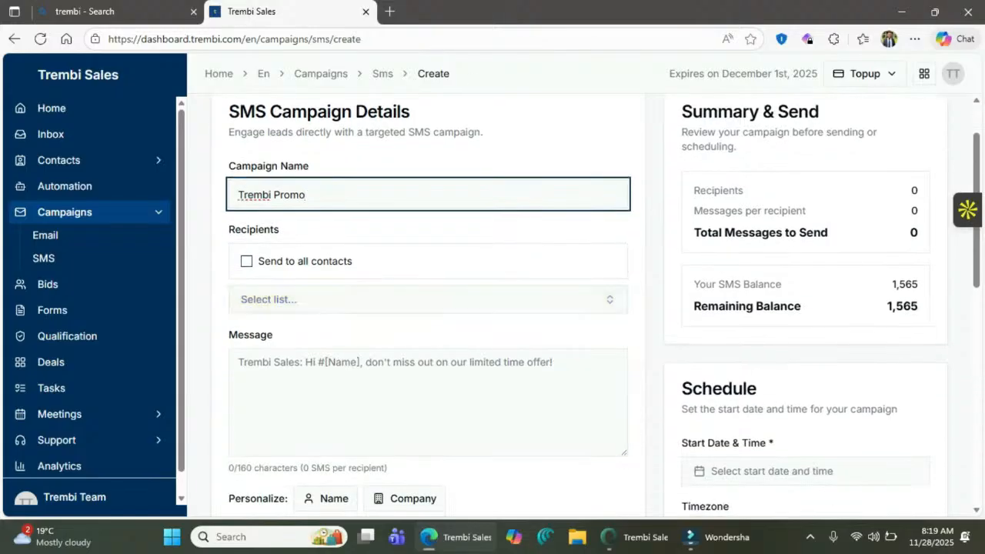
{"action": "left_click", "coordinate": [246, 262]}
{"action": "left_click", "coordinate": [246, 262]}
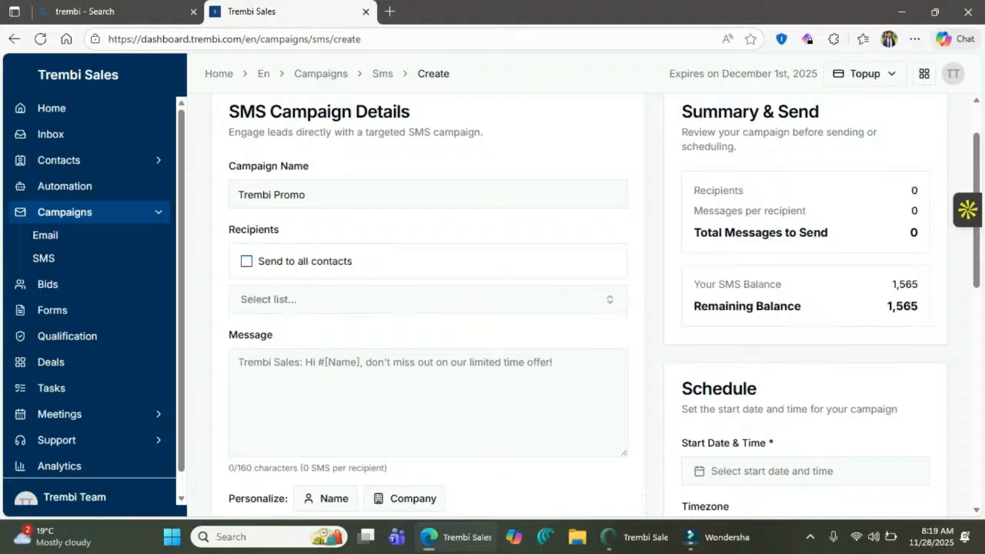
{"action": "left_click", "coordinate": [308, 300]}
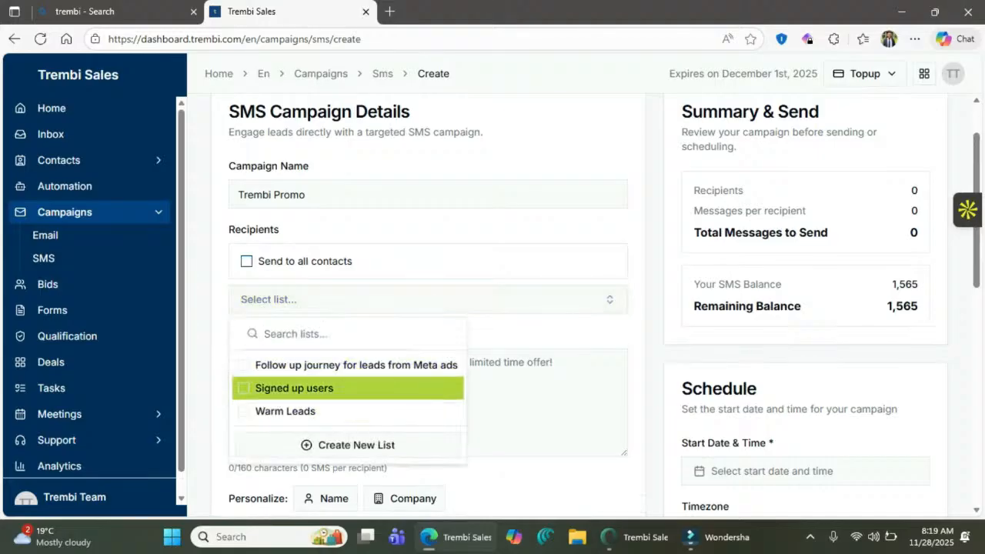
{"action": "left_click", "coordinate": [294, 387]}
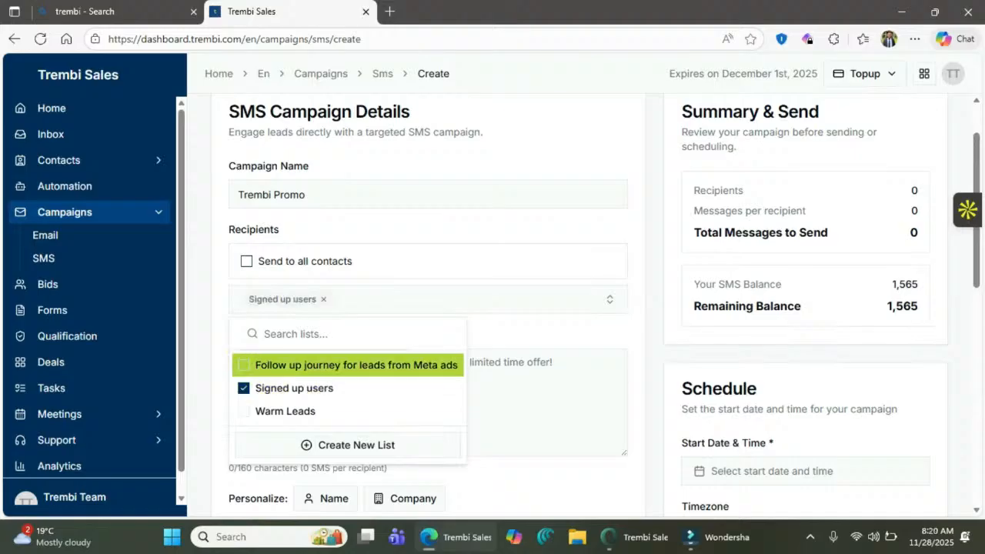
{"action": "key", "text": "Escape"}
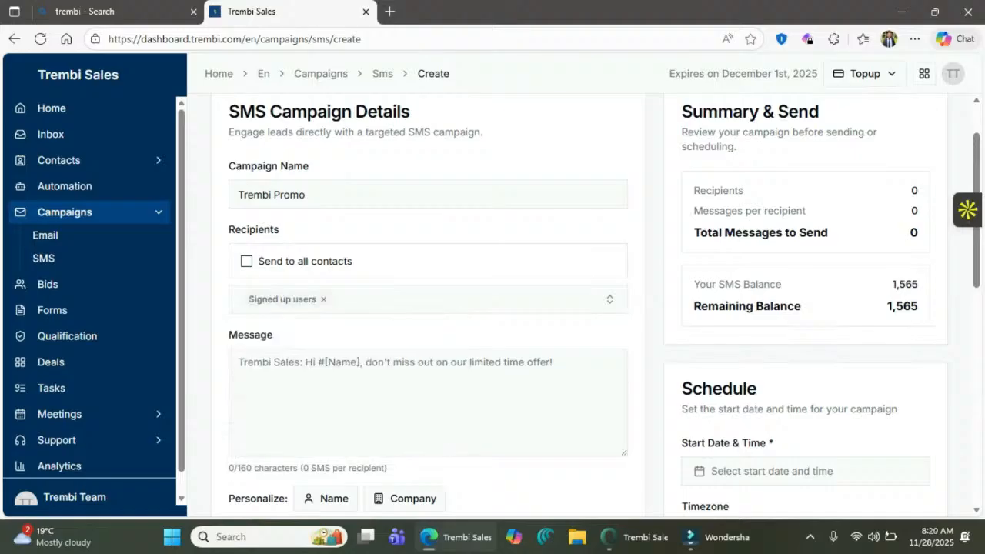
- Write the message 'Hello' with the #[Name] placeholder followed by filler text
{"action": "left_click", "coordinate": [427, 396]}
{"action": "scroll", "coordinate": [428, 396], "scroll_direction": "down", "scroll_amount": 2}
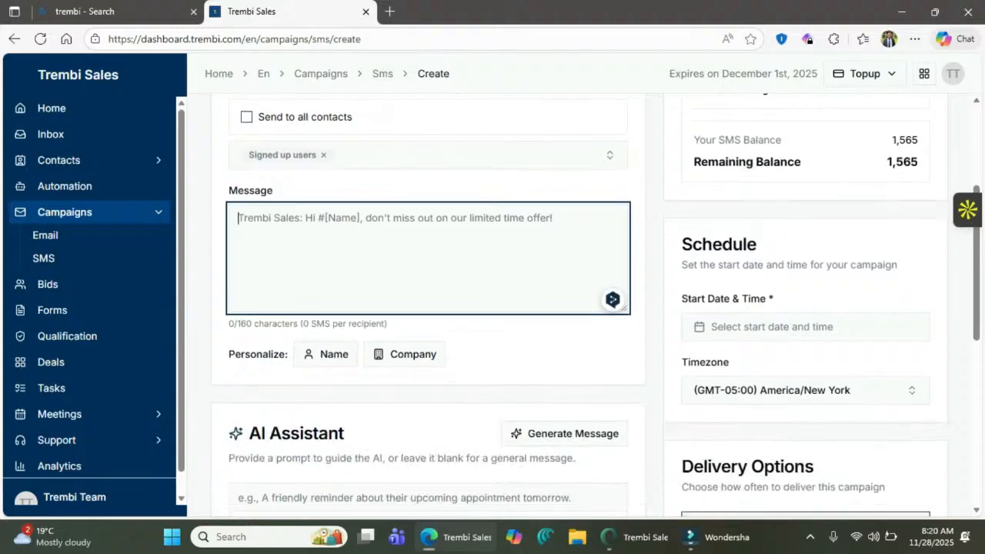
{"action": "left_click", "coordinate": [428, 394]}
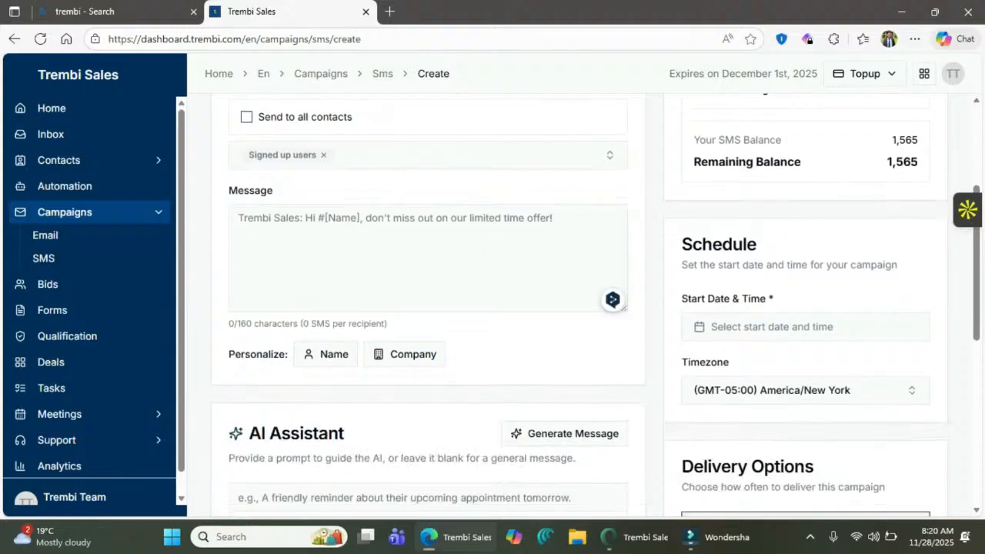
{"action": "left_click", "coordinate": [428, 258]}
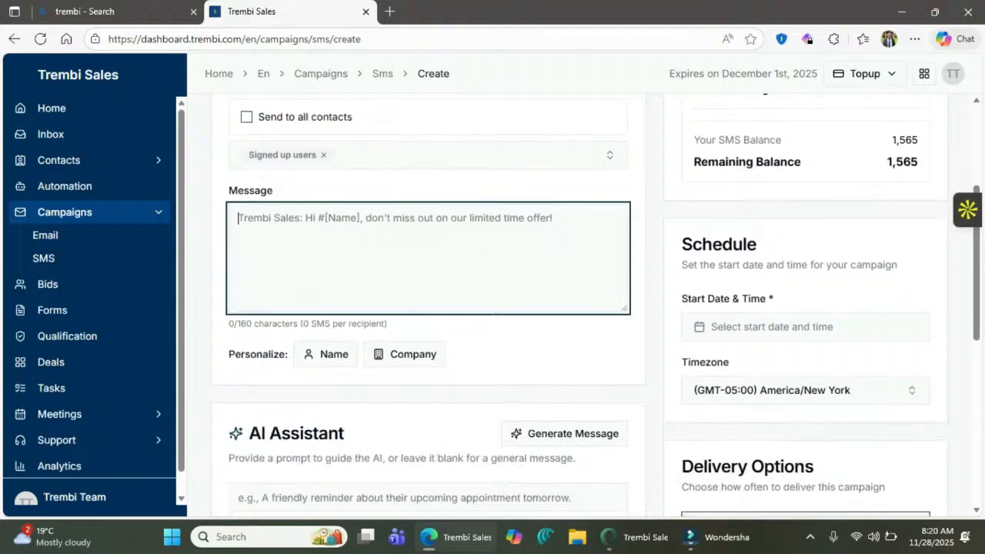
{"action": "type", "text": "He"}
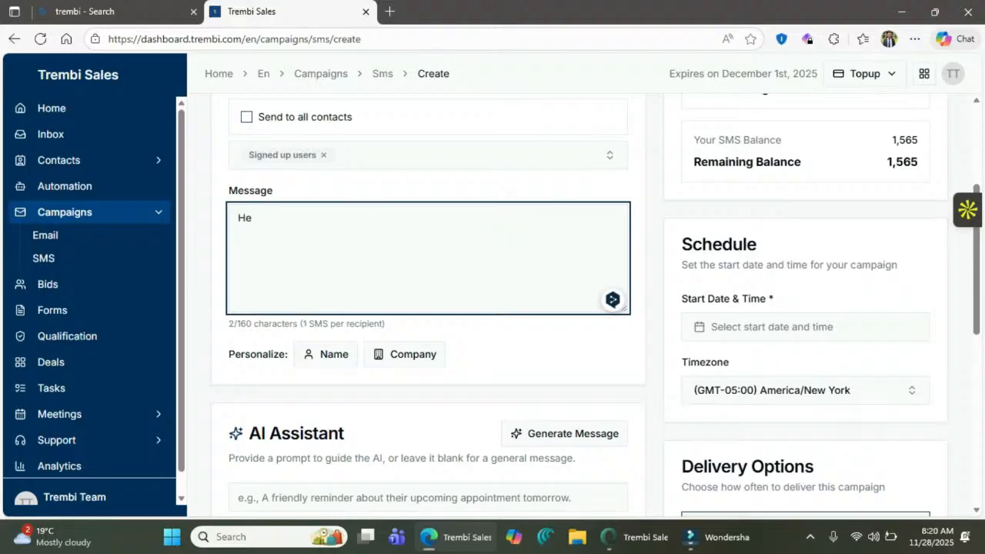
{"action": "type", "text": "llo"}
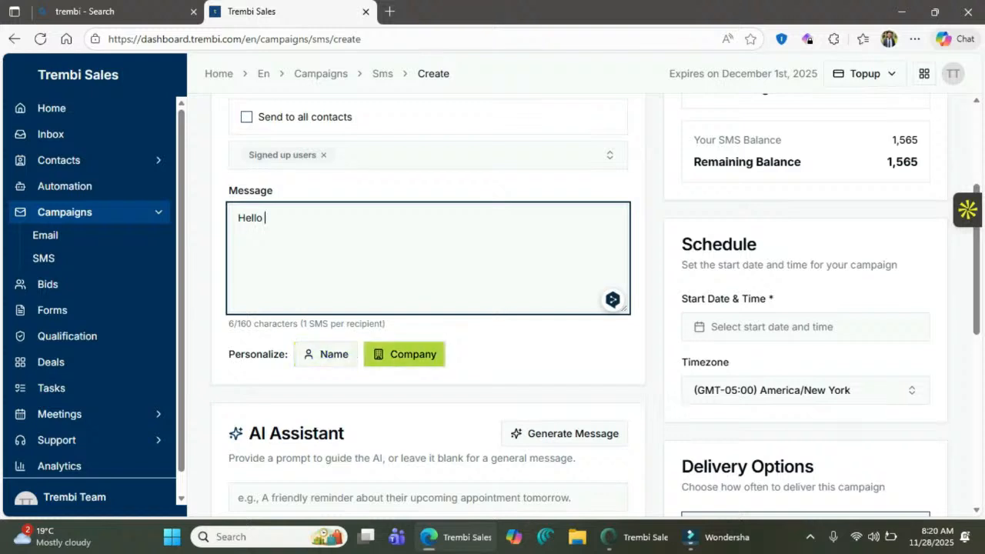
{"action": "left_click", "coordinate": [326, 355]}
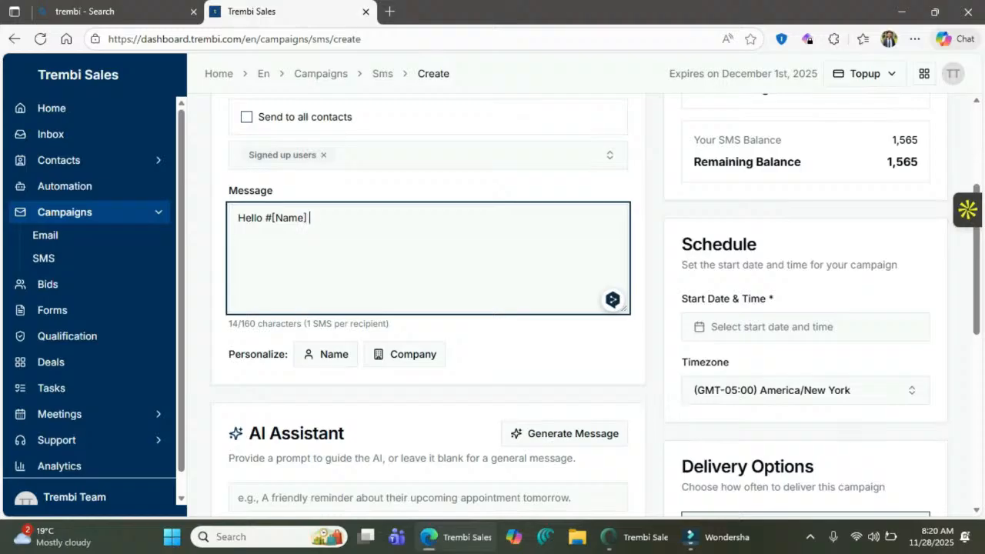
{"action": "type", "text": "hjf"}
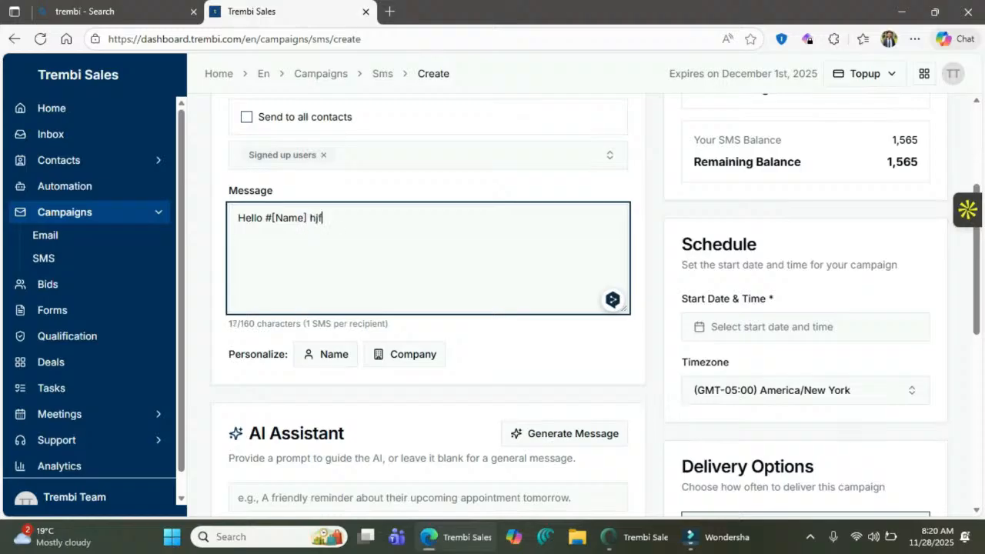
{"action": "type", "text": "kjhbjkflnfjv djl"}
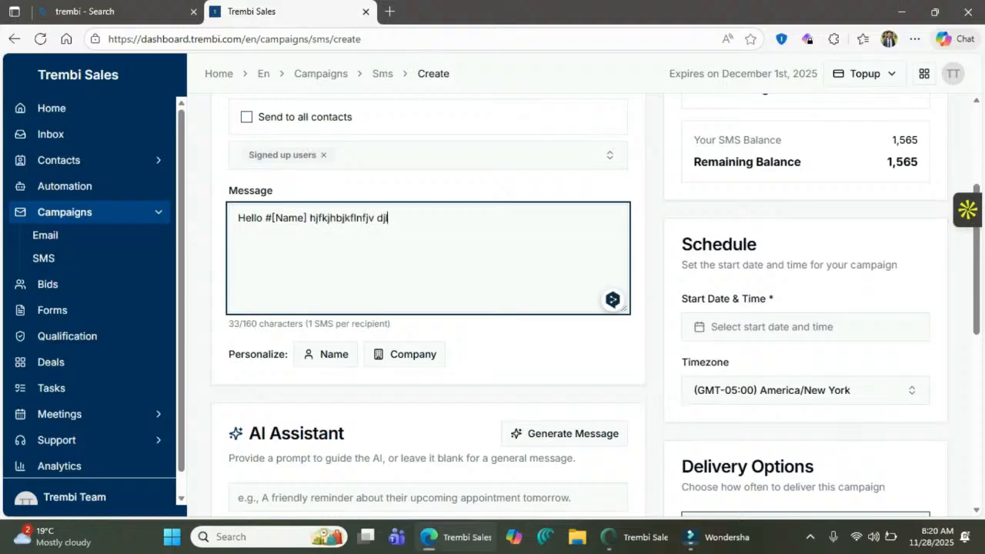
{"action": "type", "text": "v dljv vlv lcv"}
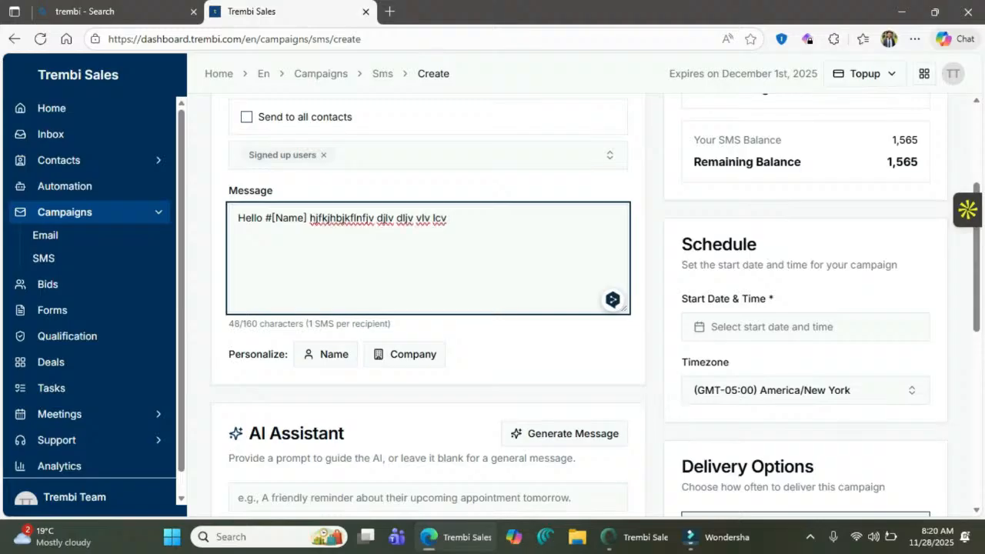
{"action": "scroll", "coordinate": [585, 308], "scroll_direction": "down", "scroll_amount": 2}
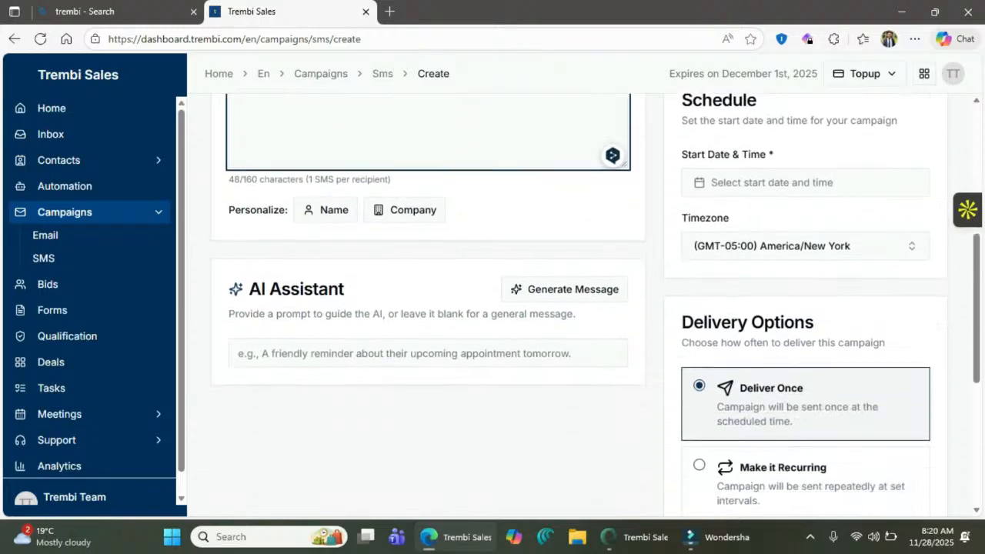
- Set the campaign start to November 28th, 2025 at 8:30 AM
{"action": "scroll", "coordinate": [585, 308], "scroll_direction": "down", "scroll_amount": 2}
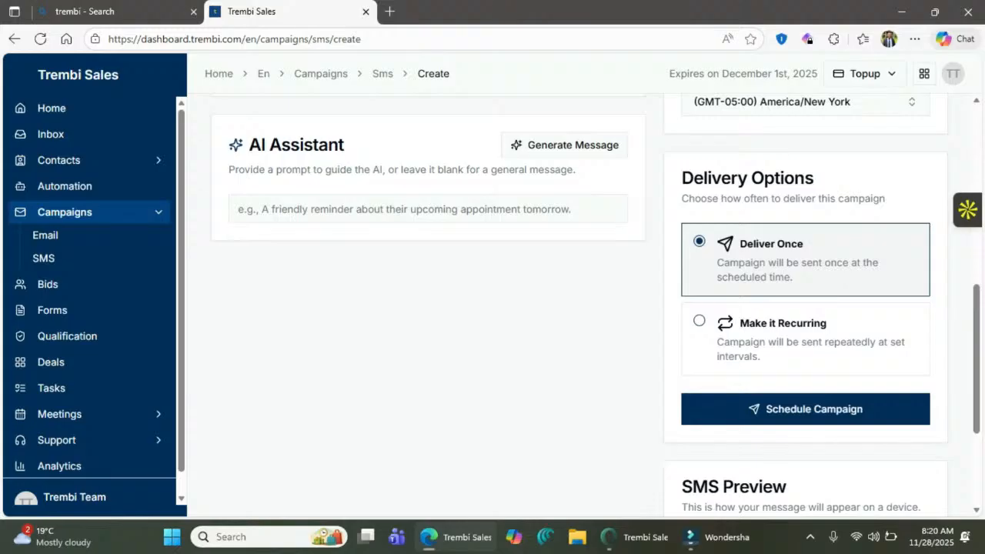
{"action": "scroll", "coordinate": [585, 307], "scroll_direction": "down", "scroll_amount": 3}
{"action": "scroll", "coordinate": [585, 308], "scroll_direction": "up", "scroll_amount": 3}
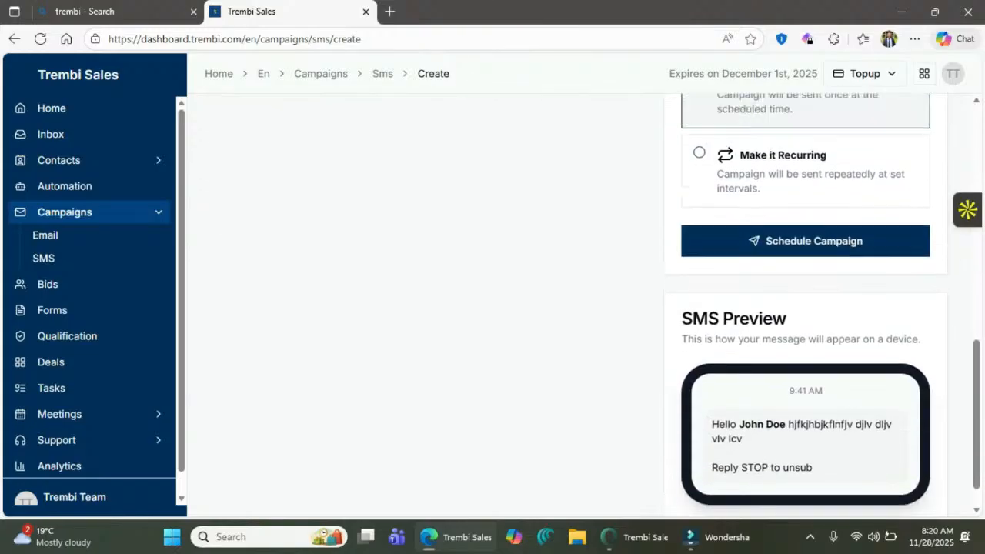
{"action": "scroll", "coordinate": [584, 308], "scroll_direction": "up", "scroll_amount": 2}
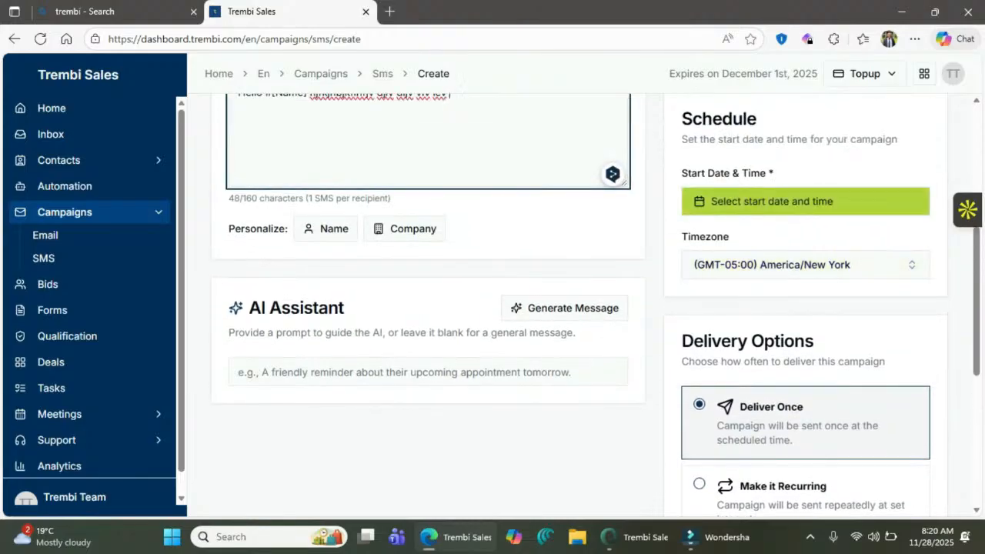
{"action": "left_click", "coordinate": [805, 202]}
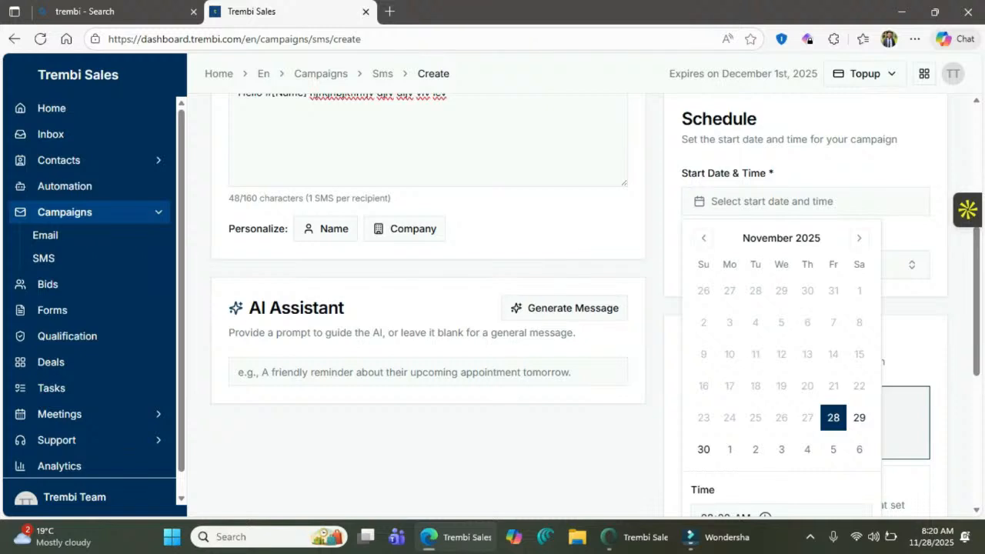
{"action": "scroll", "coordinate": [579, 306], "scroll_direction": "down", "scroll_amount": 1}
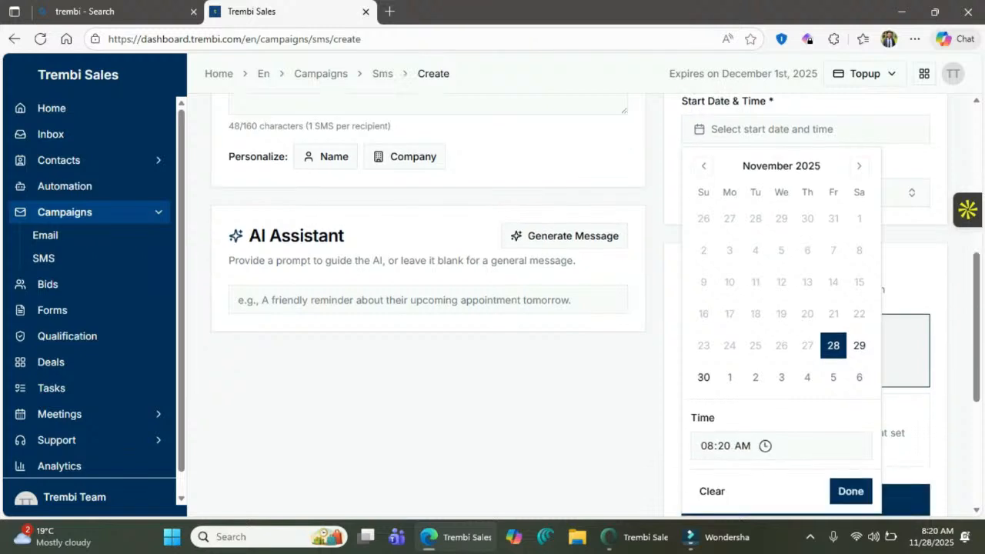
{"action": "left_click", "coordinate": [724, 447]}
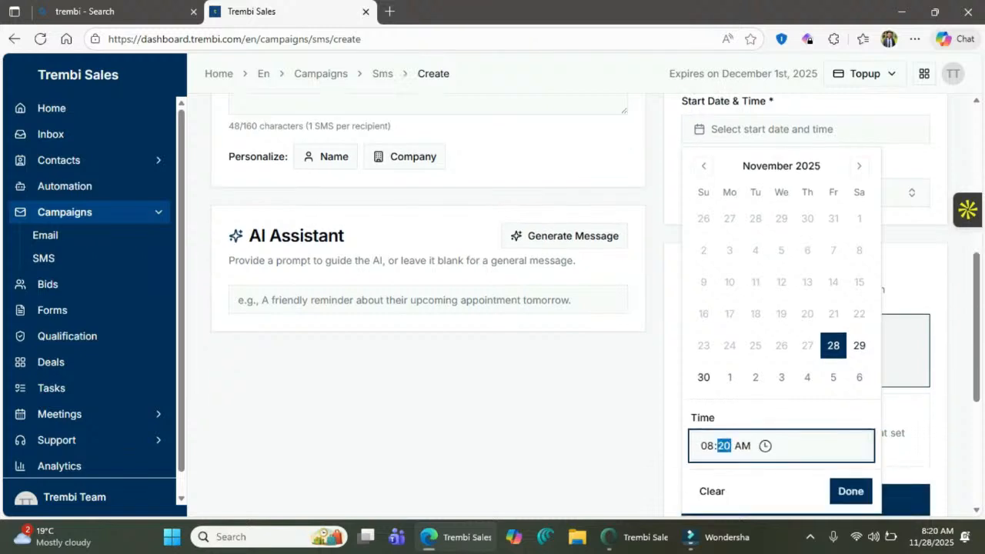
{"action": "type", "text": "30"}
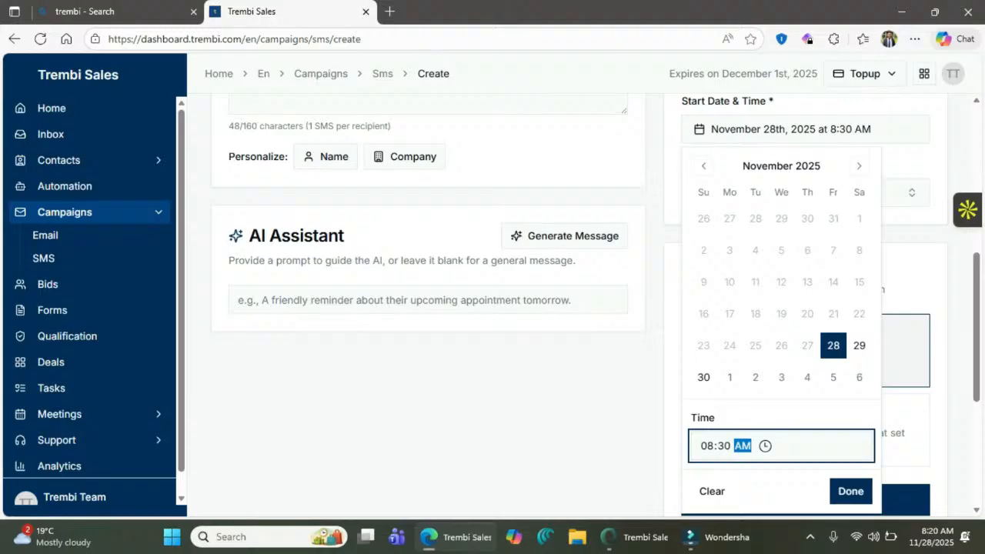
{"action": "left_click", "coordinate": [851, 491]}
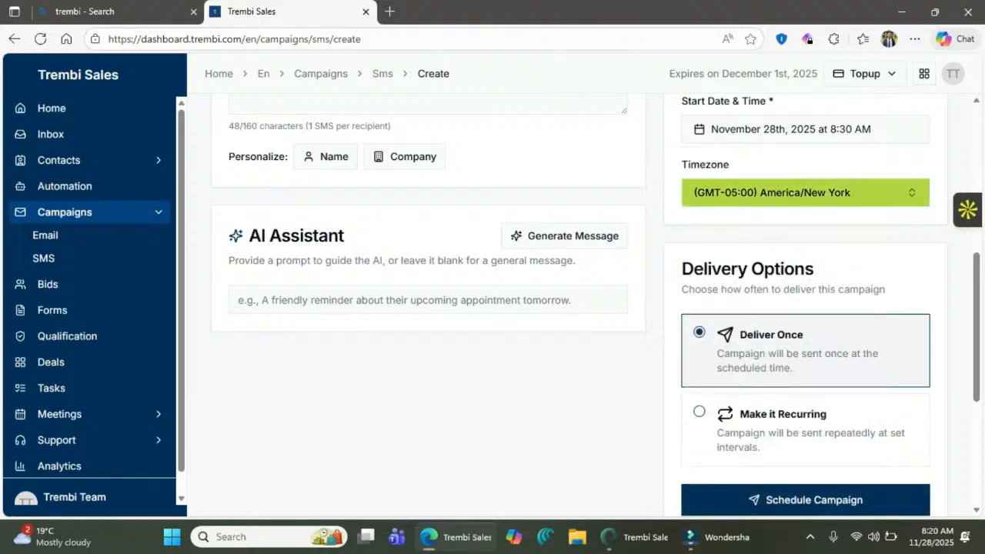
- Set the campaign timezone to (GMT+03:00) Africa/Nairobi
{"action": "left_click", "coordinate": [804, 193]}
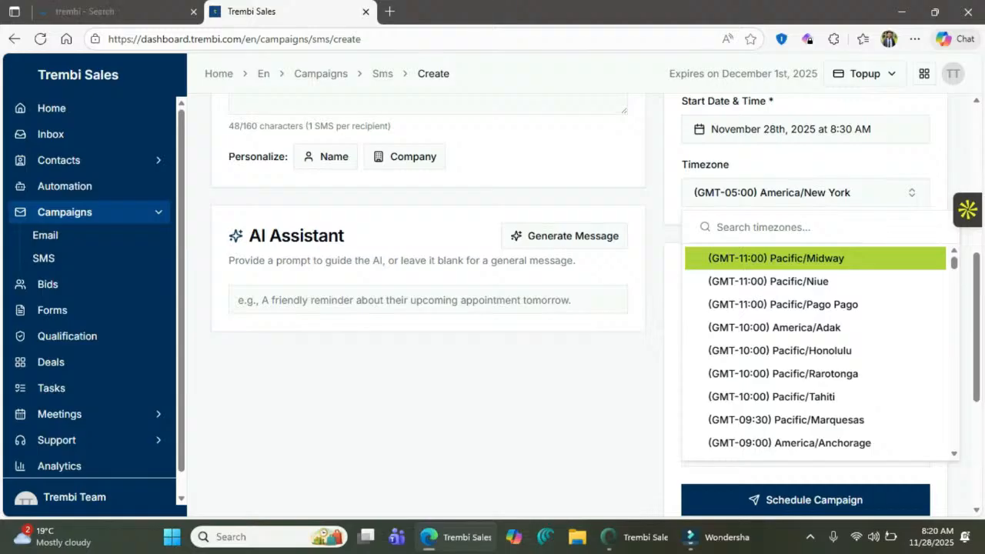
{"action": "type", "text": "nai"}
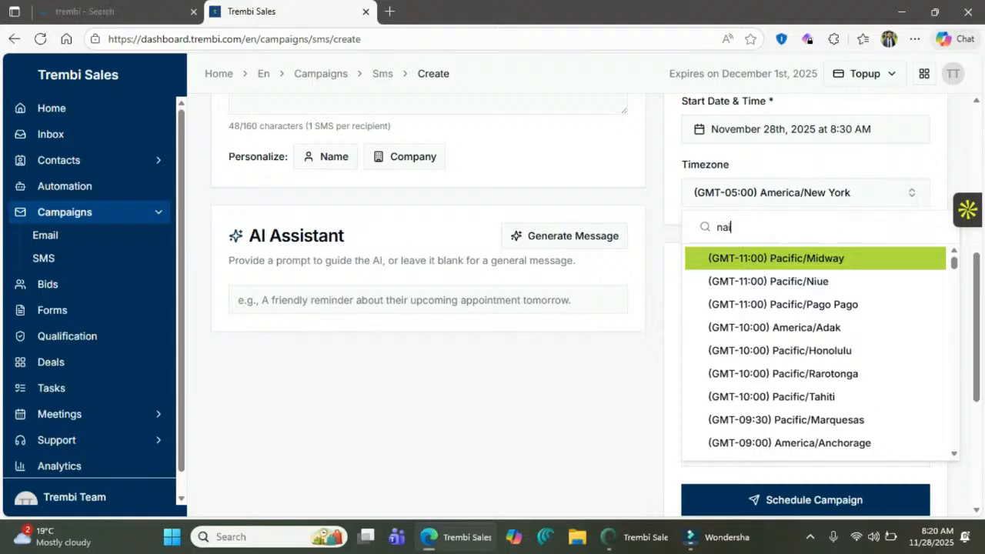
{"action": "key", "text": "Return"}
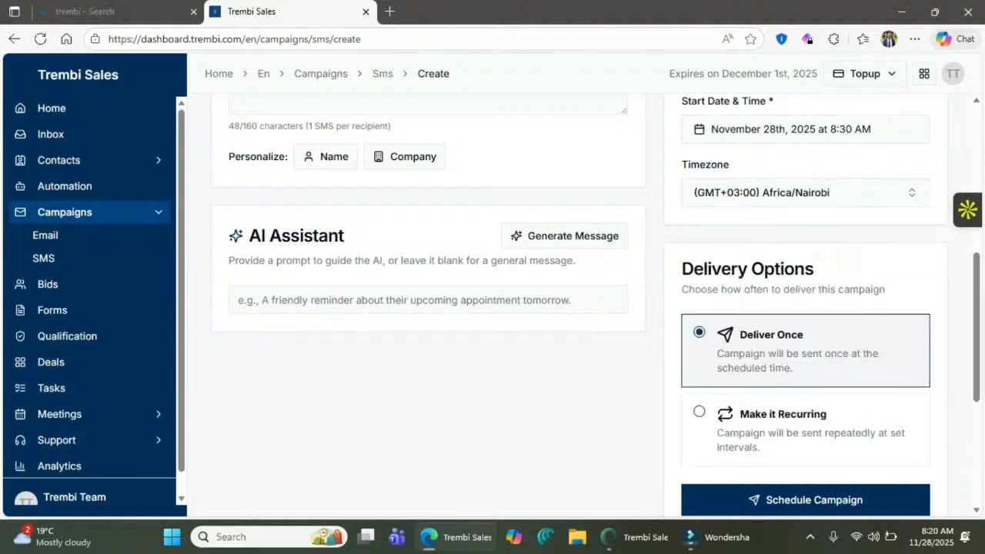
{"action": "scroll", "coordinate": [630, 120], "scroll_direction": "down", "scroll_amount": 1}
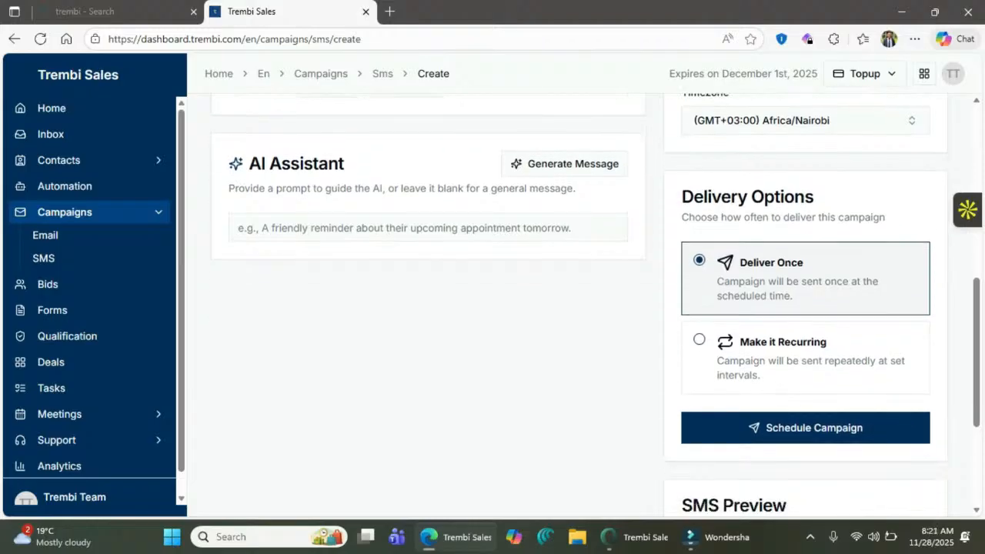
{"action": "scroll", "coordinate": [597, 305], "scroll_direction": "up", "scroll_amount": 4}
{"action": "left_click", "coordinate": [448, 236]}
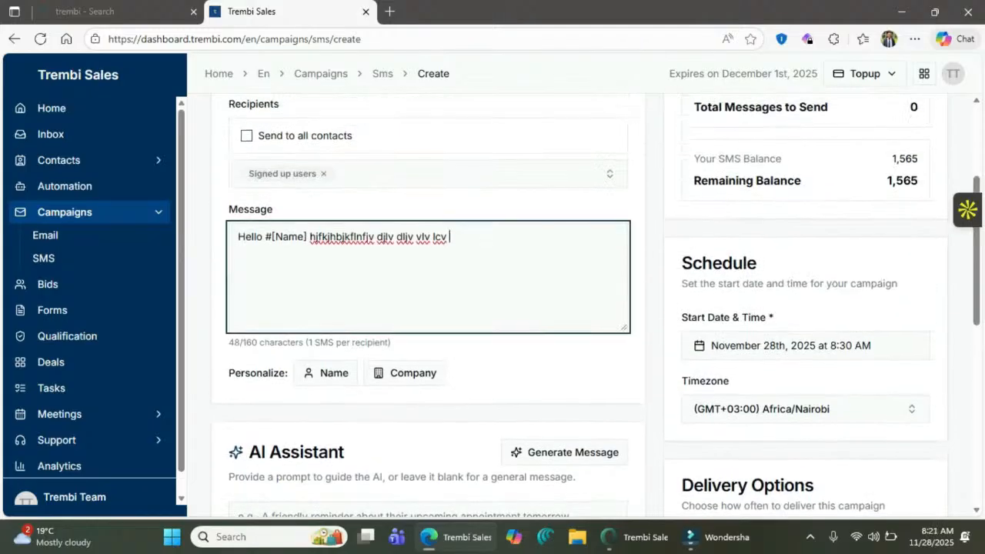
{"action": "scroll", "coordinate": [448, 236], "scroll_direction": "down", "scroll_amount": 5}
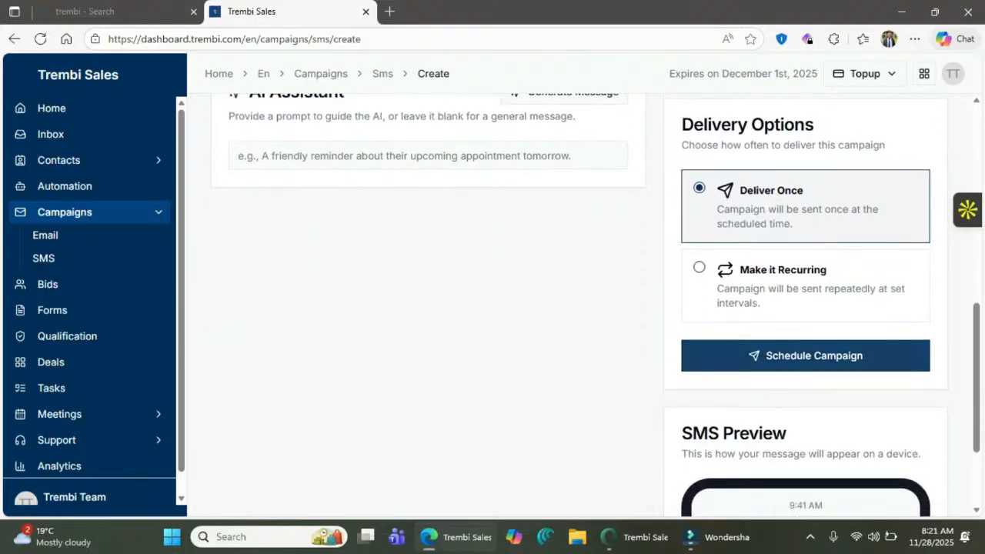
{"action": "scroll", "coordinate": [805, 356], "scroll_direction": "down", "scroll_amount": 2}
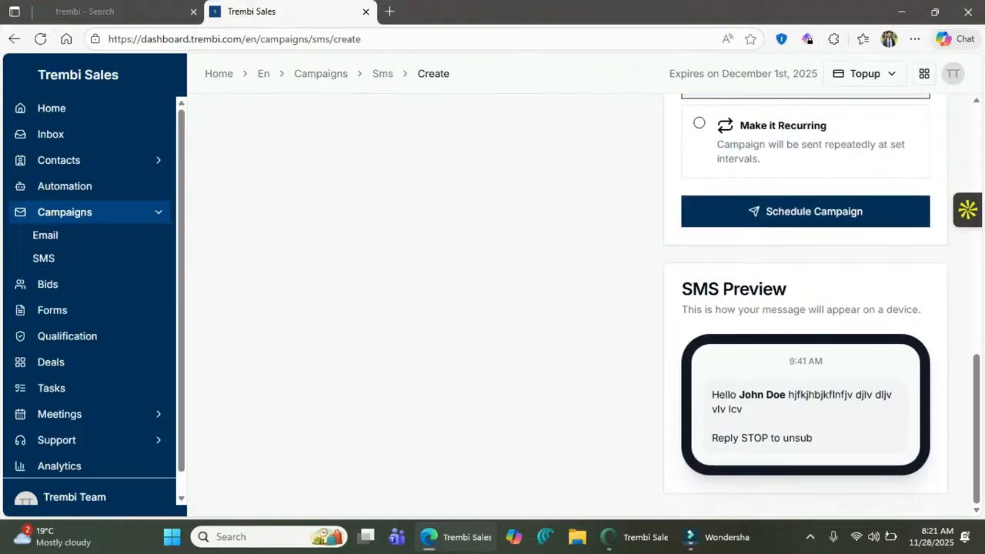
{"action": "mouse_move", "coordinate": [729, 394]}
{"action": "left_mouse_down"}
{"action": "mouse_move", "coordinate": [892, 395]}
{"action": "mouse_move", "coordinate": [742, 410]}
{"action": "left_mouse_up"}
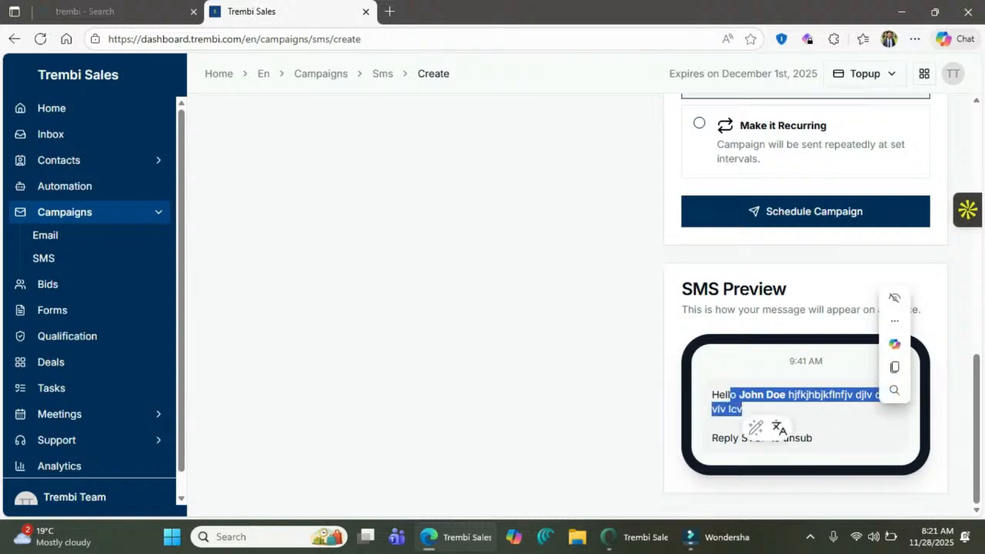
{"action": "left_click", "coordinate": [800, 414]}
{"action": "scroll", "coordinate": [800, 414], "scroll_direction": "up", "scroll_amount": 5}
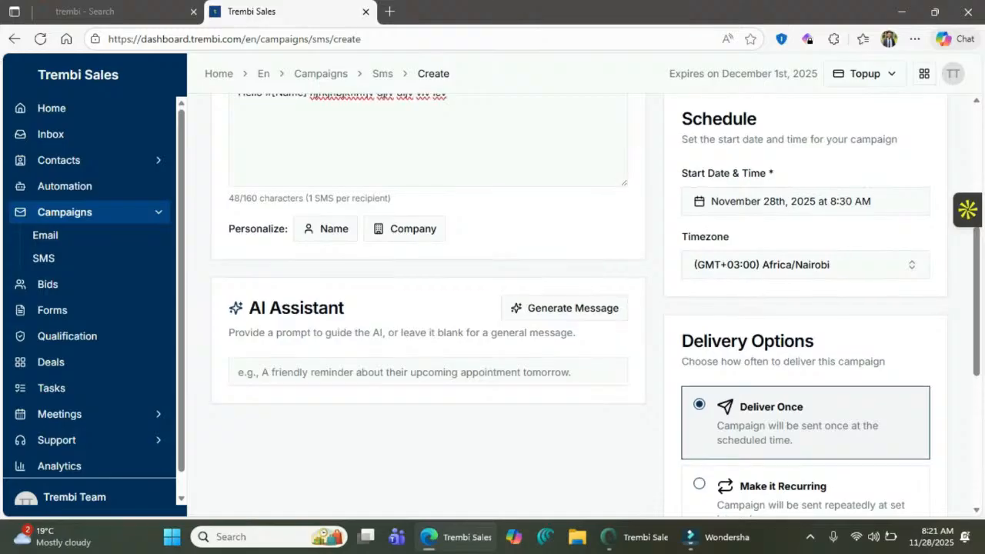
{"action": "scroll", "coordinate": [801, 414], "scroll_direction": "up", "scroll_amount": 3}
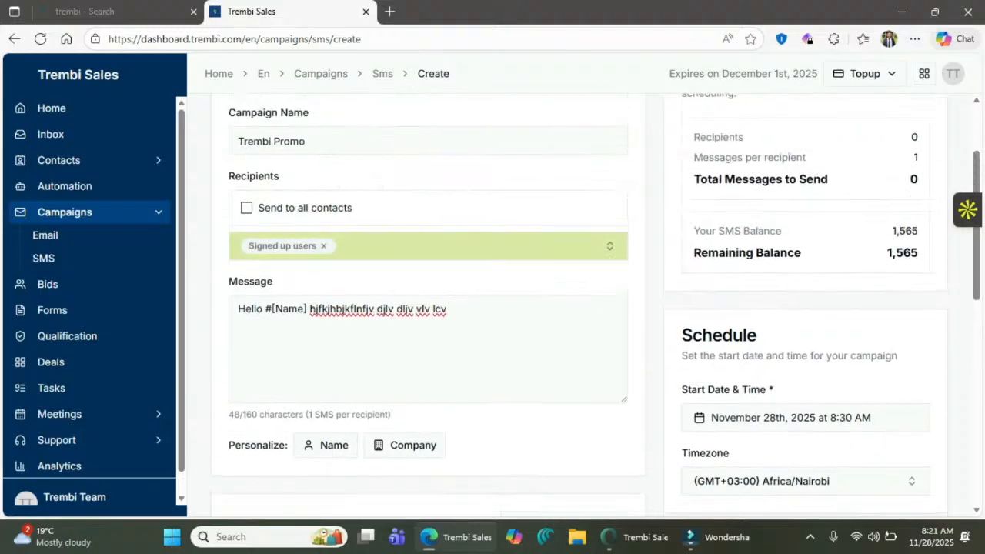
{"action": "scroll", "coordinate": [800, 414], "scroll_direction": "down", "scroll_amount": 5}
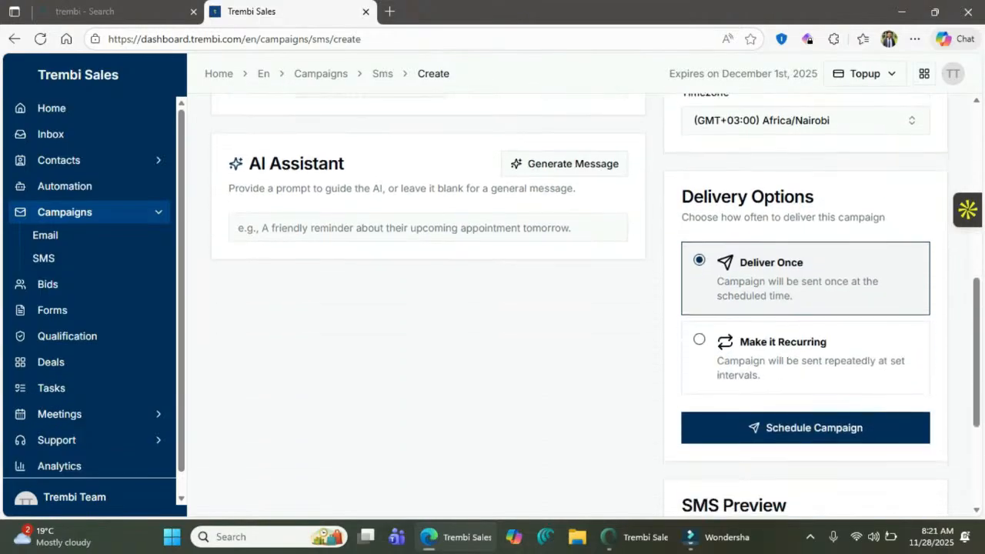
{"action": "scroll", "coordinate": [801, 414], "scroll_direction": "down", "scroll_amount": 1}
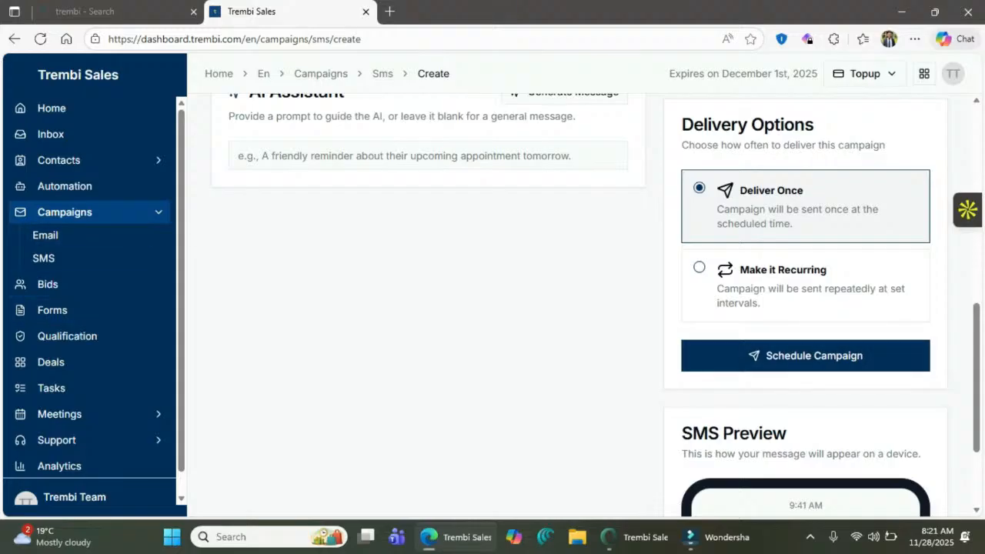
{"action": "left_click", "coordinate": [90, 211]}
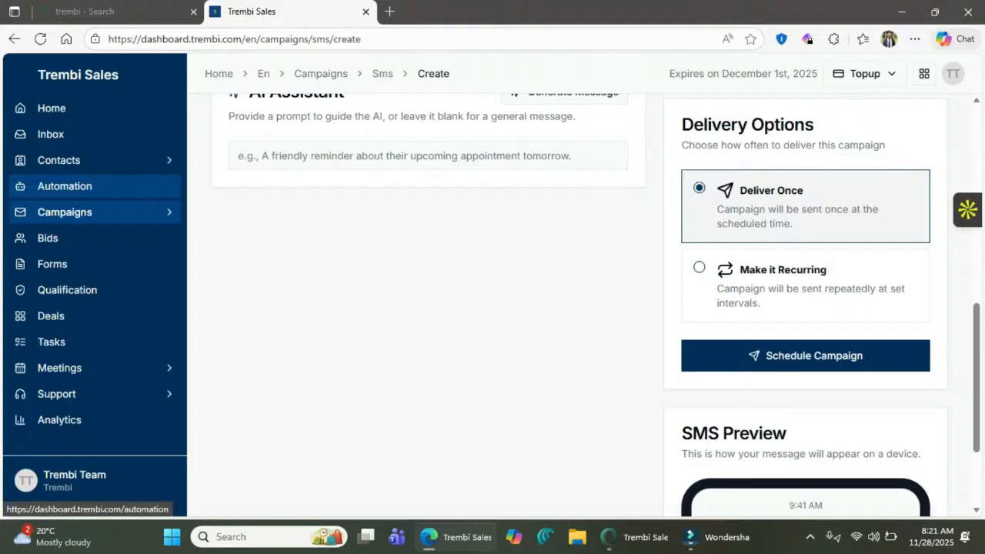
- Create automation 'Newsletter Sign ups', paste the same text as its description, and start building
{"action": "left_click", "coordinate": [65, 186]}
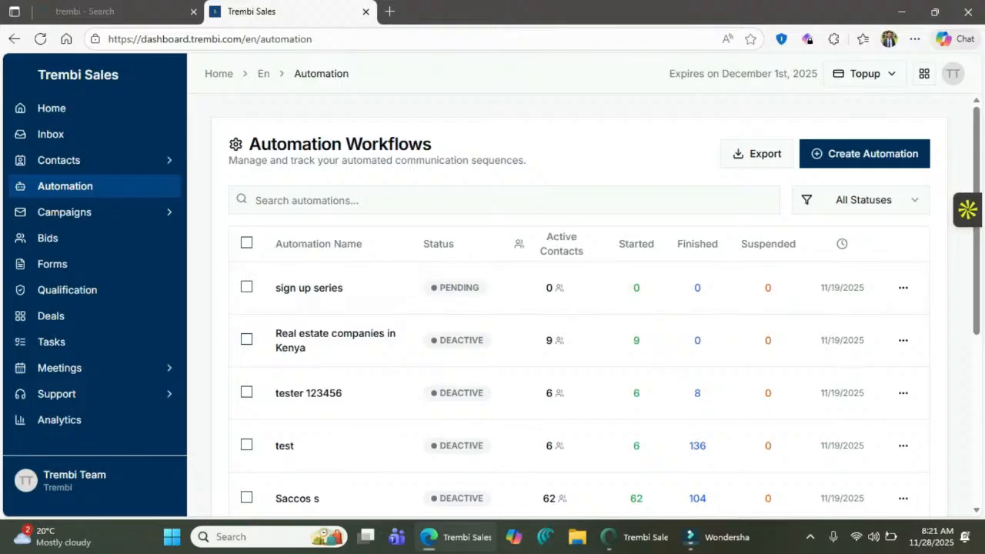
{"action": "left_click", "coordinate": [865, 154]}
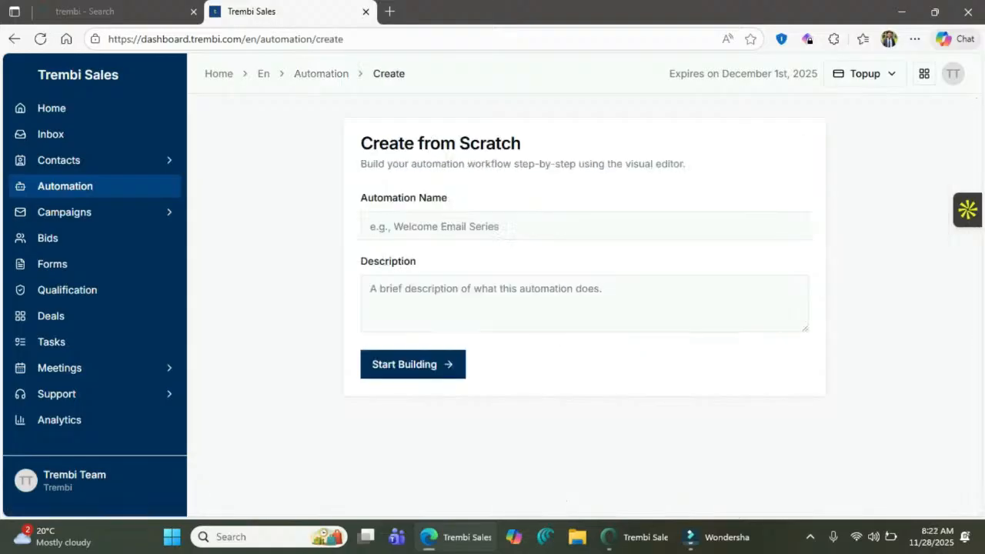
{"action": "left_click", "coordinate": [509, 229]}
{"action": "type", "text": "Ne"}
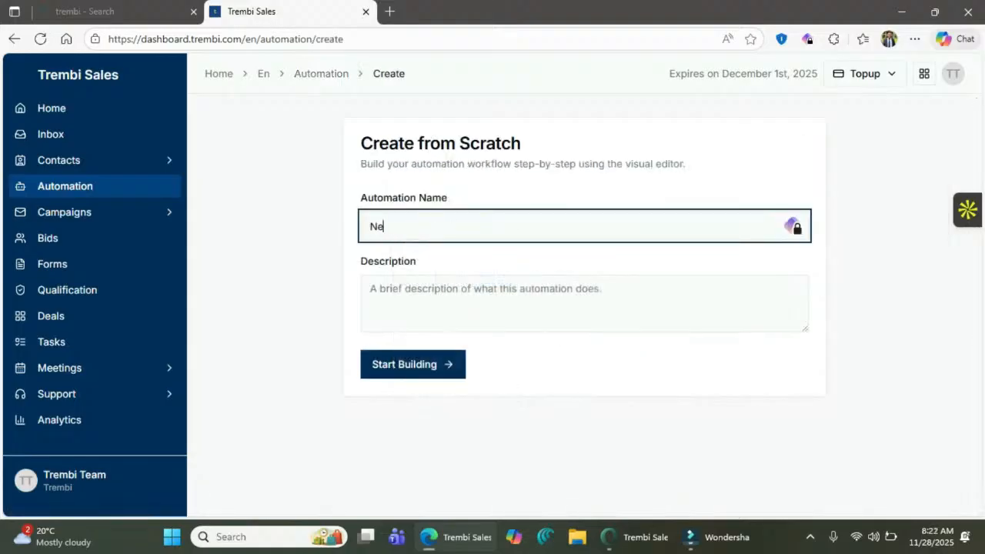
{"action": "type", "text": "wsletter Sign ups"}
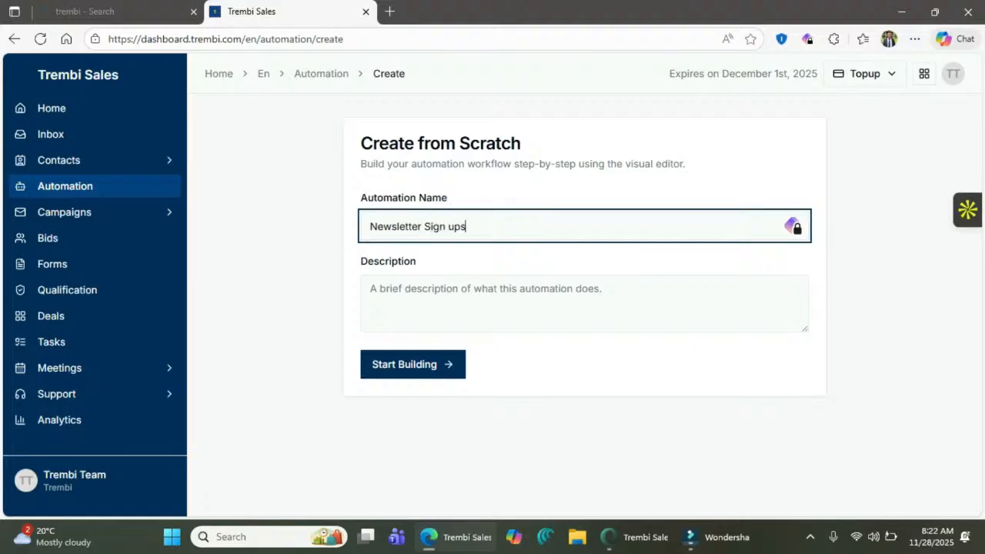
{"action": "key", "text": "ctrl+a"}
{"action": "key", "text": "ctrl+c"}
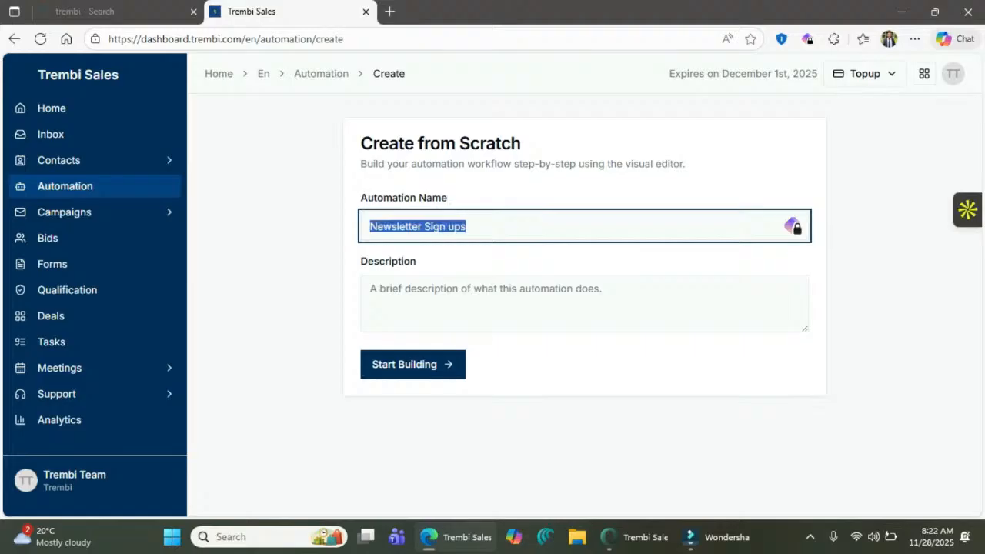
{"action": "left_click", "coordinate": [585, 262]}
{"action": "left_click", "coordinate": [492, 304]}
{"action": "key", "text": "ctrl+v"}
{"action": "left_click", "coordinate": [412, 365]}
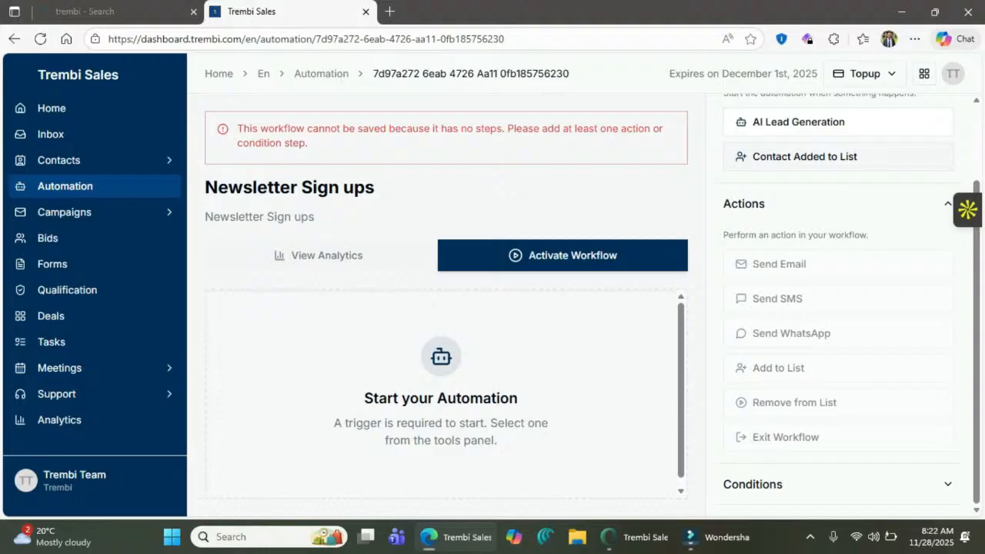
- Add a Contact Added to List trigger watching the Signed up users list
{"action": "left_click", "coordinate": [804, 156]}
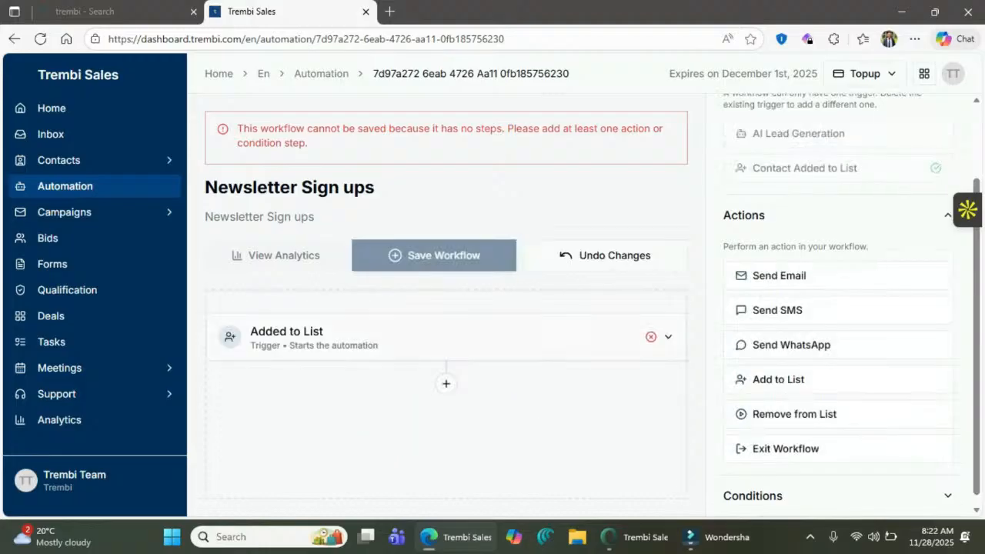
{"action": "left_click", "coordinate": [667, 337]}
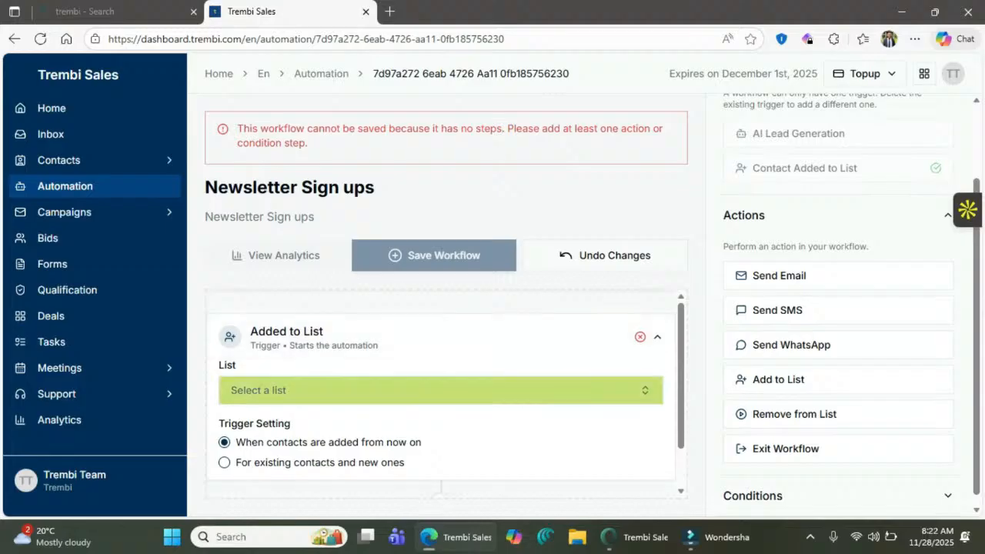
{"action": "left_click", "coordinate": [440, 390]}
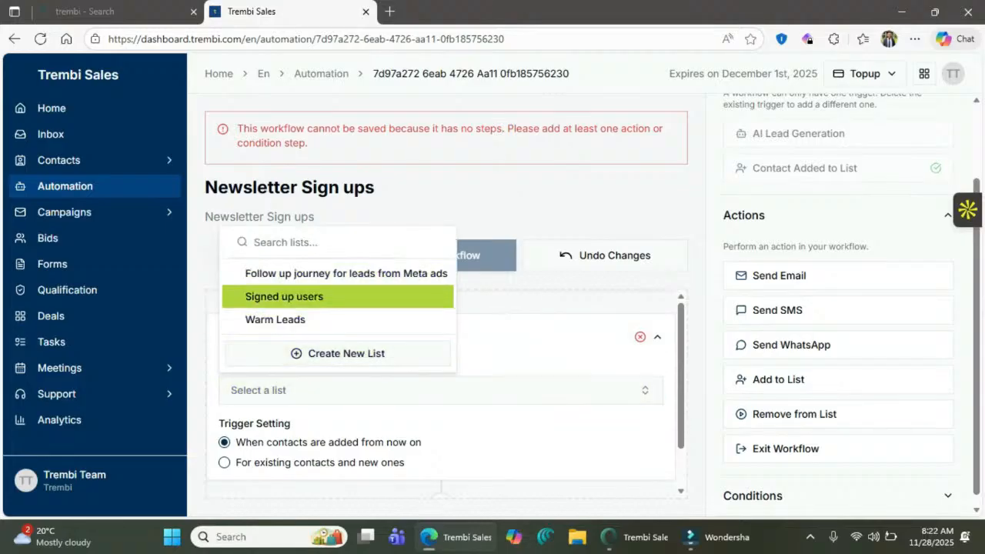
{"action": "key", "text": "Return"}
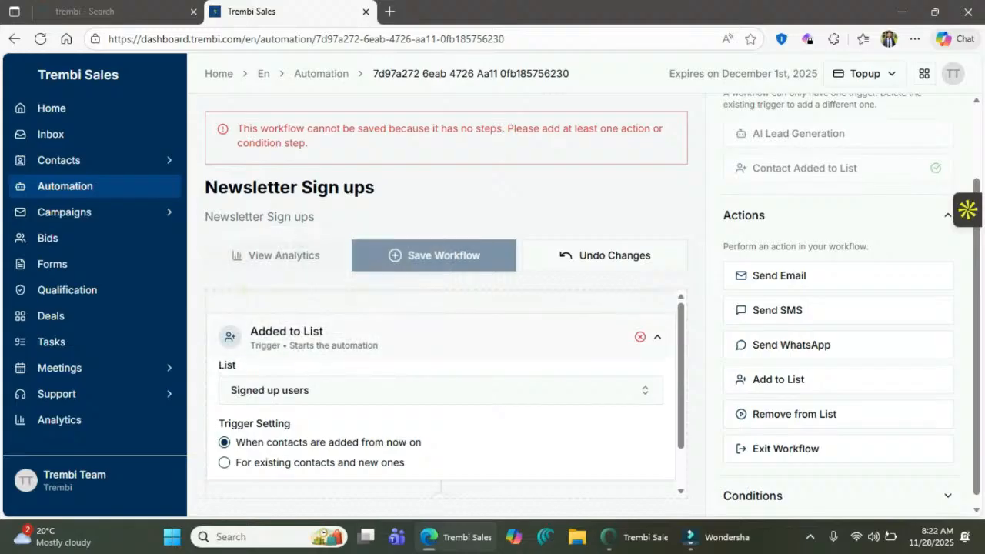
{"action": "left_click", "coordinate": [658, 337]}
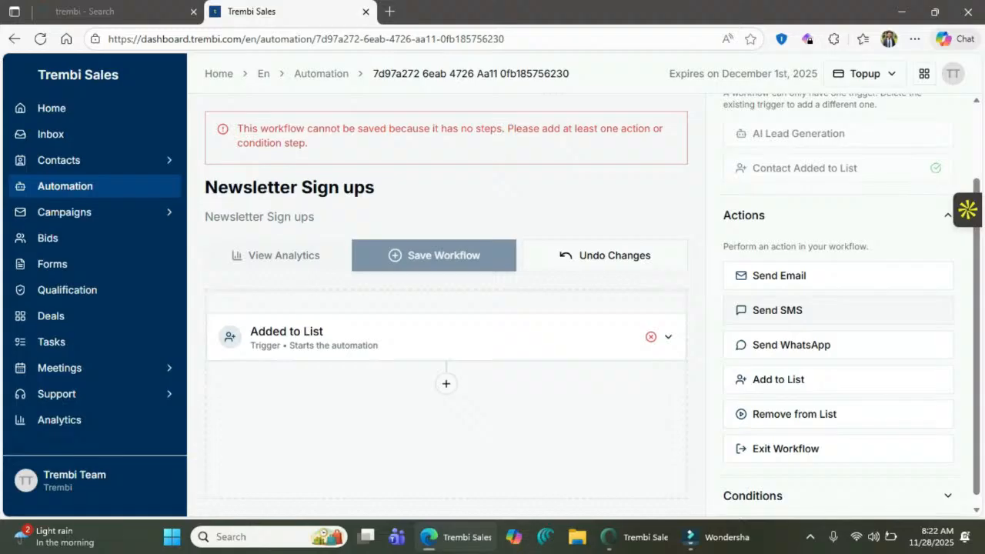
- Add a Send SMS step saying 'Hello thanks for signing up. Here is how to get started trembi.com'
{"action": "left_click", "coordinate": [777, 310]}
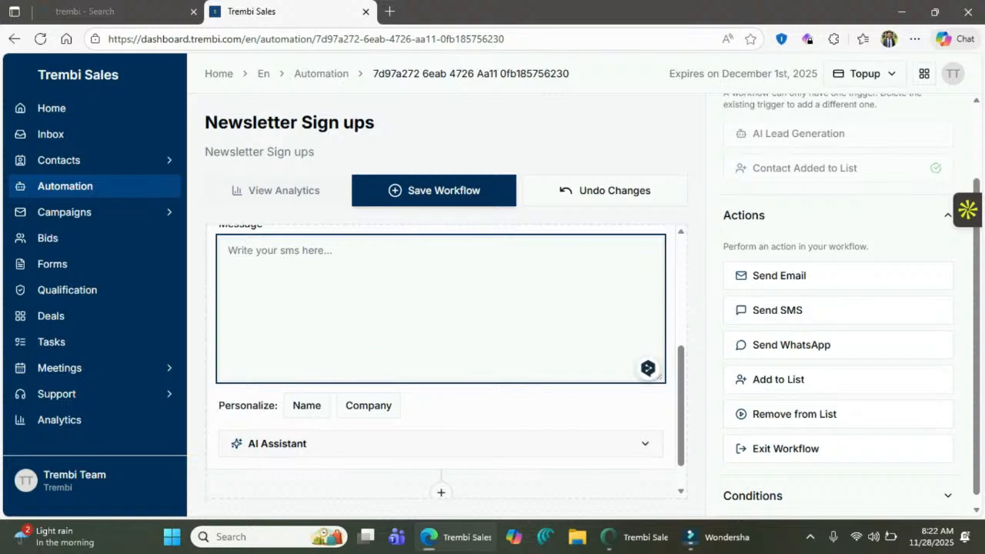
{"action": "type", "text": "Hello t"}
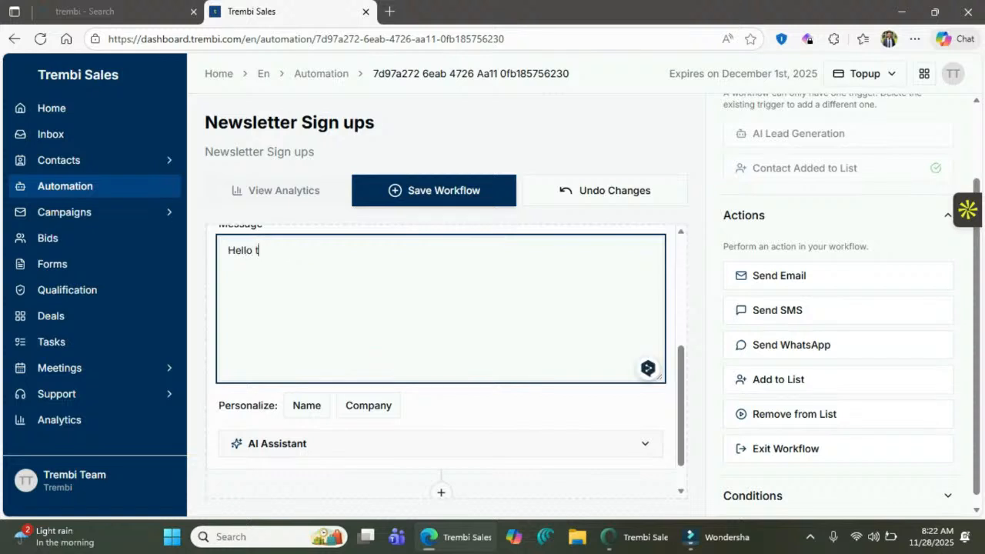
{"action": "type", "text": "hanks for signinh"}
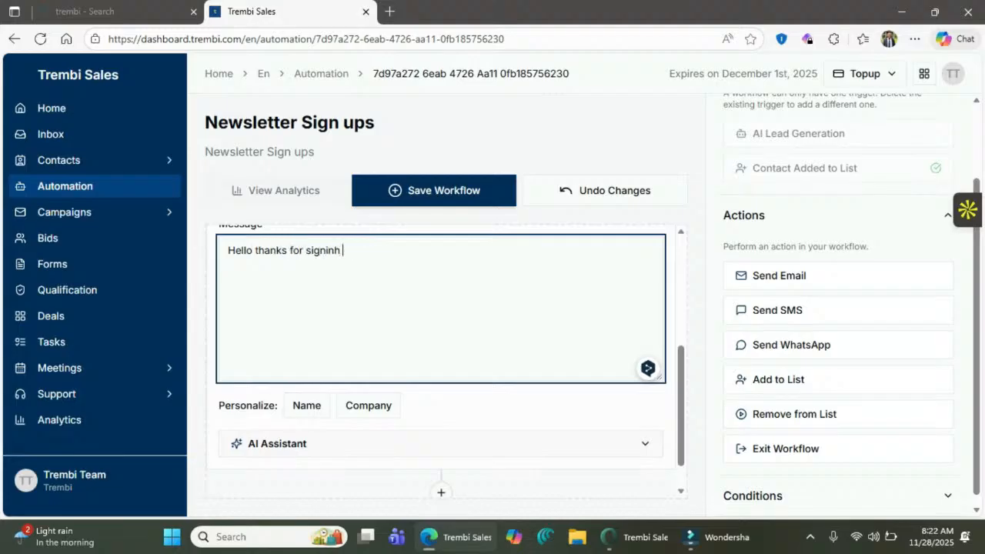
{"action": "key", "text": "BackSpace"}
{"action": "key", "text": "BackSpace"}
{"action": "type", "text": "g up. Here is how to "}
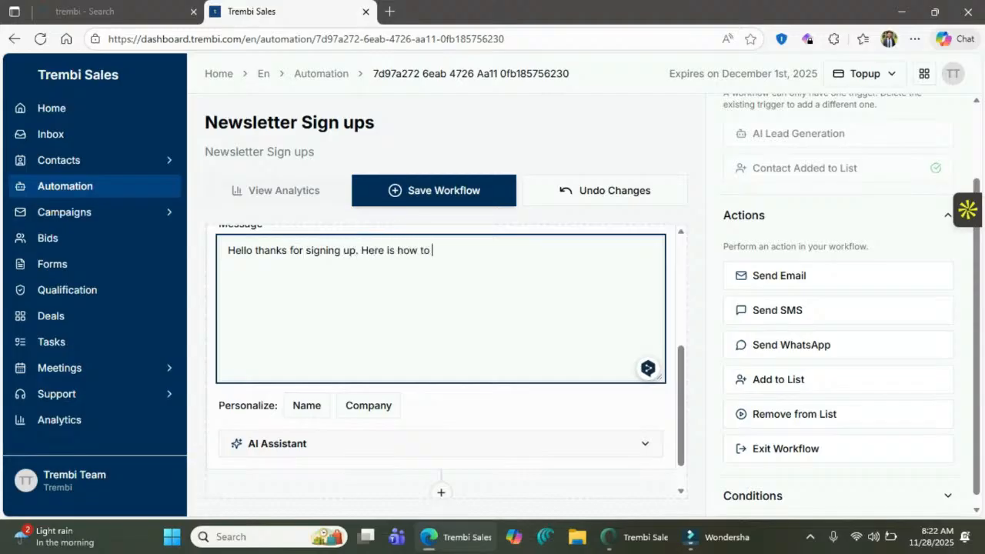
{"action": "type", "text": "get started trem"}
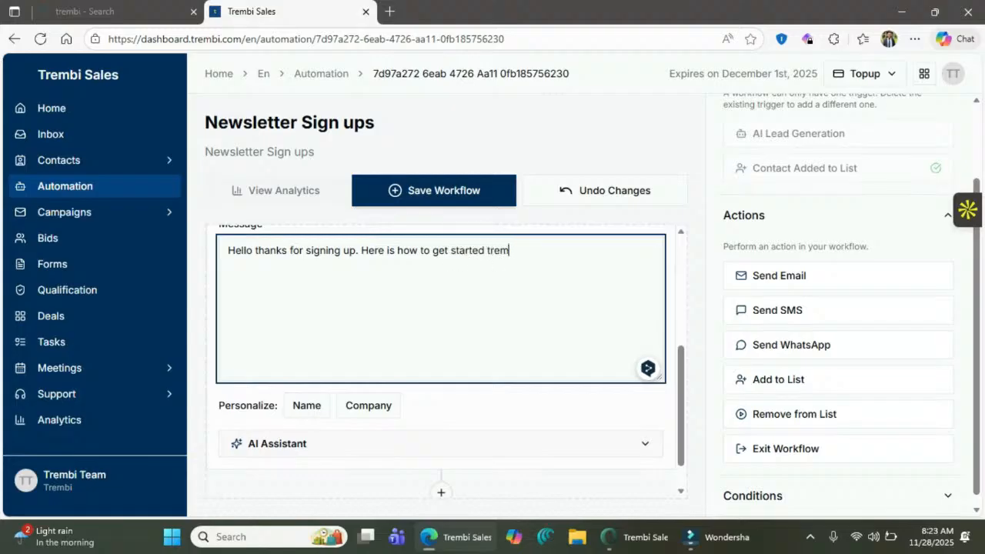
{"action": "type", "text": "bi.com"}
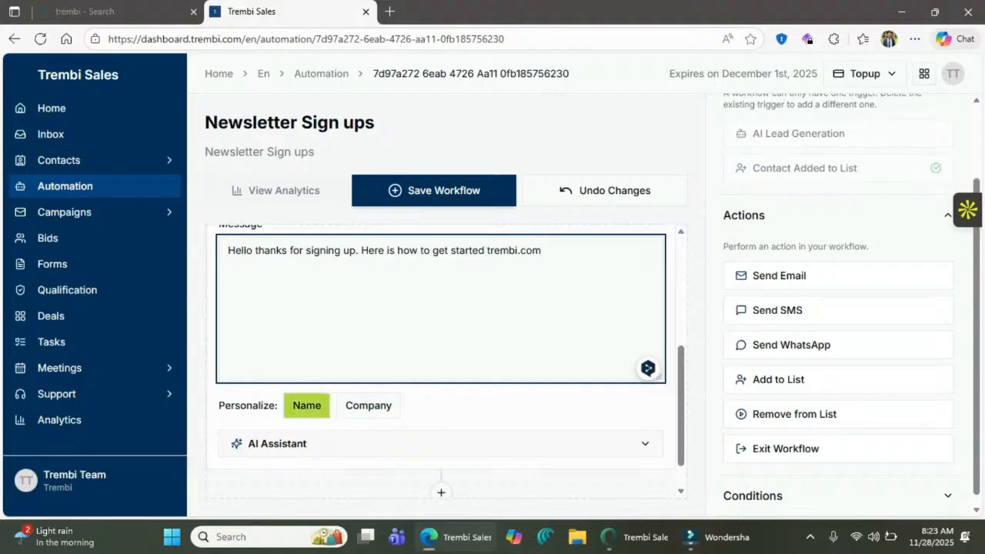
- Insert the #[Name] placeholder into the SMS, then collapse the step and Actions panel
{"action": "left_click", "coordinate": [306, 405]}
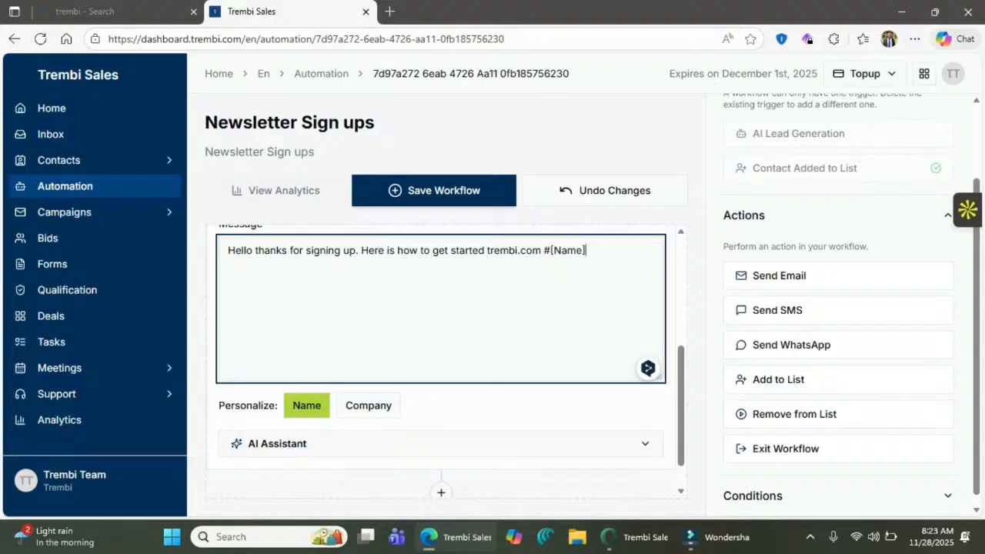
{"action": "scroll", "coordinate": [441, 362], "scroll_direction": "up", "scroll_amount": 2}
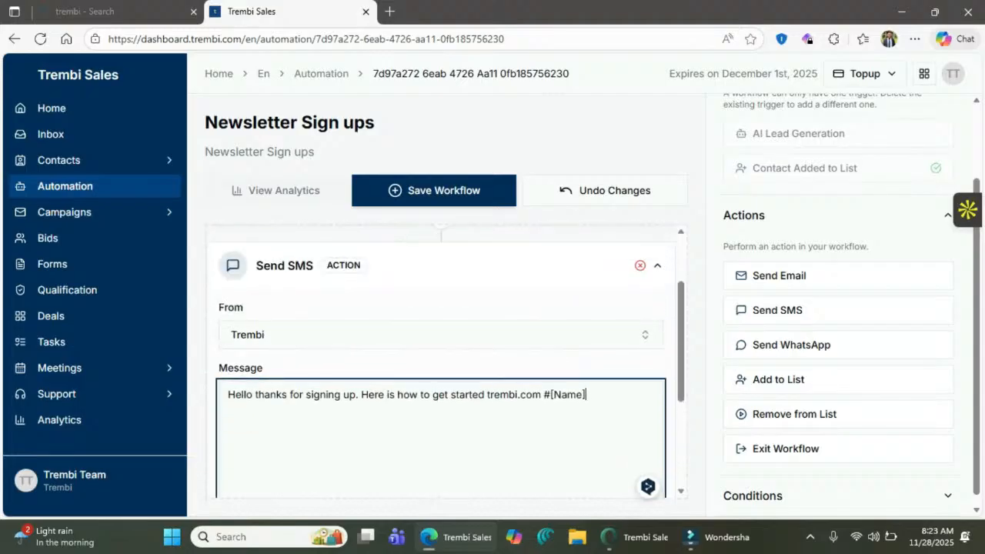
{"action": "scroll", "coordinate": [441, 362], "scroll_direction": "up", "scroll_amount": 1}
{"action": "left_click", "coordinate": [657, 338]}
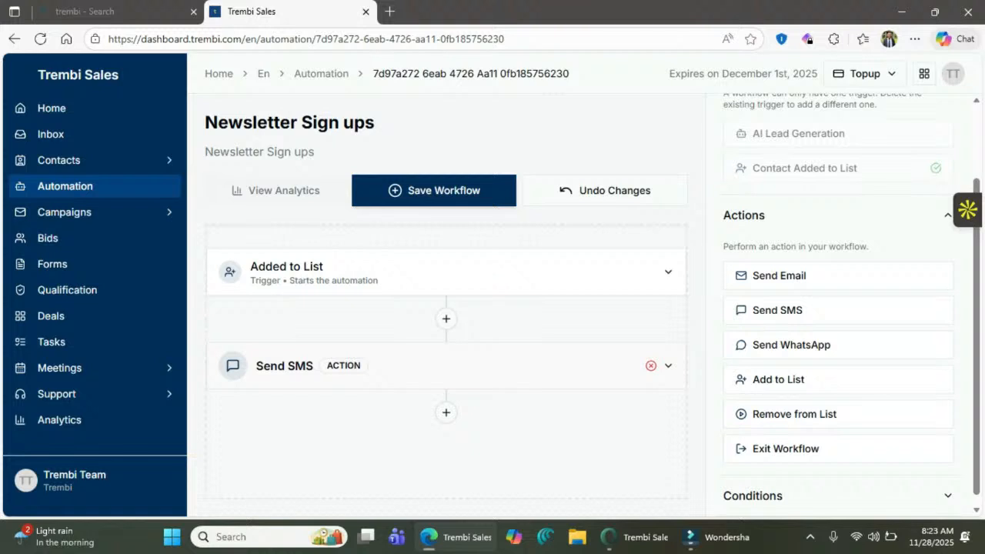
{"action": "scroll", "coordinate": [839, 307], "scroll_direction": "up", "scroll_amount": 1}
{"action": "scroll", "coordinate": [839, 308], "scroll_direction": "down", "scroll_amount": 1}
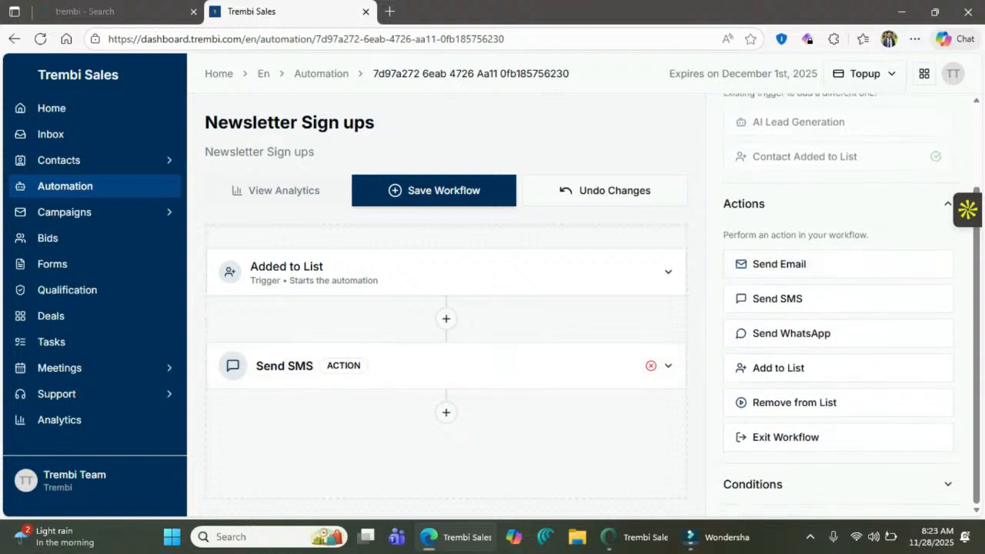
{"action": "left_click", "coordinate": [947, 204]}
- Insert a Delay condition of 7 days after the welcome Send SMS step
{"action": "left_click", "coordinate": [958, 352]}
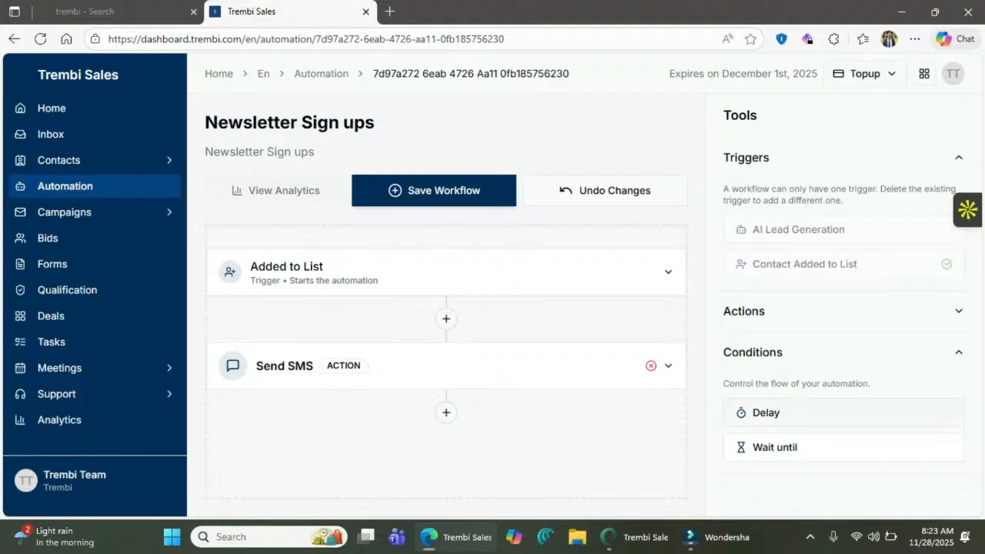
{"action": "left_click", "coordinate": [815, 413]}
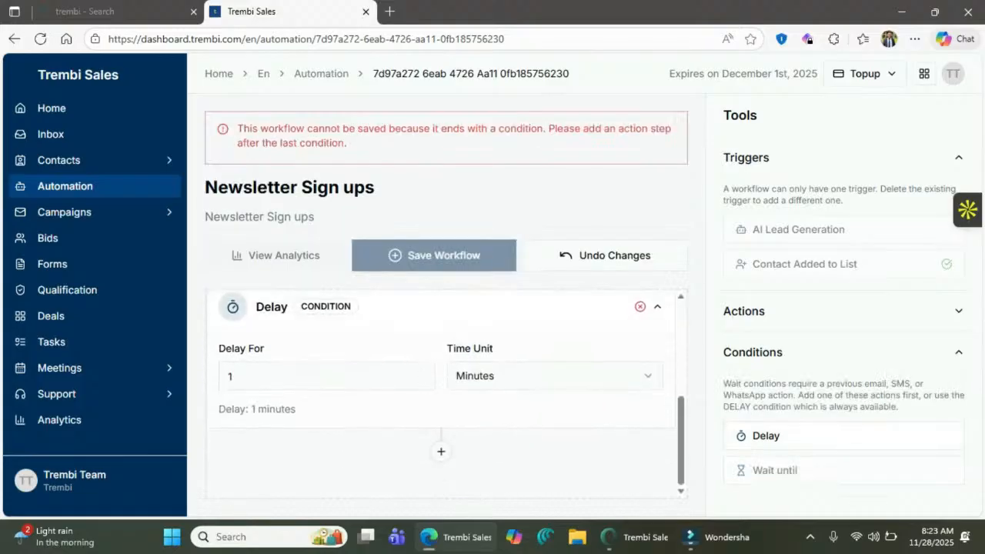
{"action": "left_click", "coordinate": [421, 373]}
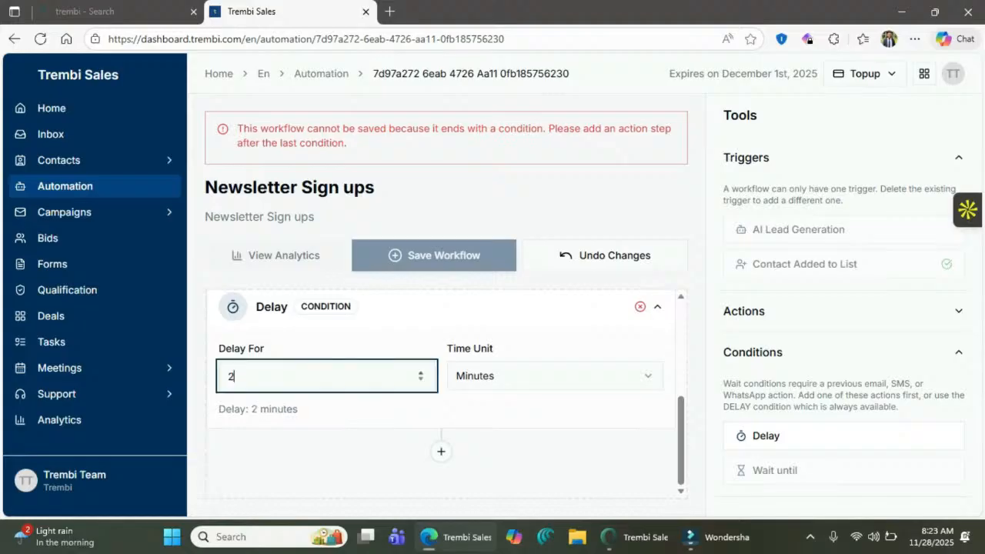
{"action": "left_click", "coordinate": [421, 373]}
{"action": "left_click", "coordinate": [421, 373]}
{"action": "left_click", "coordinate": [421, 374]}
{"action": "left_click", "coordinate": [421, 373]}
{"action": "left_click", "coordinate": [421, 373]}
{"action": "left_click", "coordinate": [554, 376]}
{"action": "left_click", "coordinate": [556, 274]}
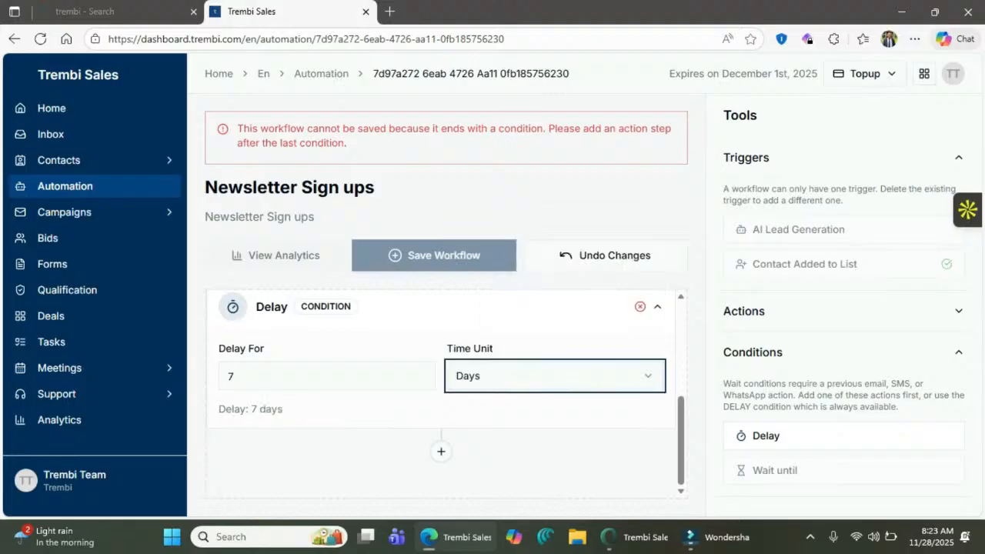
{"action": "left_click", "coordinate": [556, 454]}
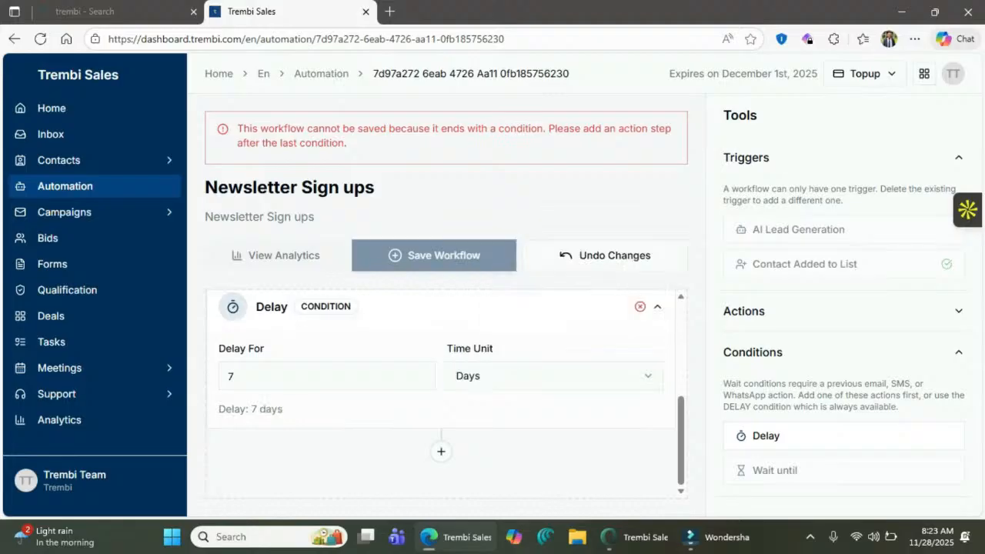
{"action": "left_click", "coordinate": [844, 312]}
{"action": "scroll", "coordinate": [843, 330], "scroll_direction": "down", "scroll_amount": 3}
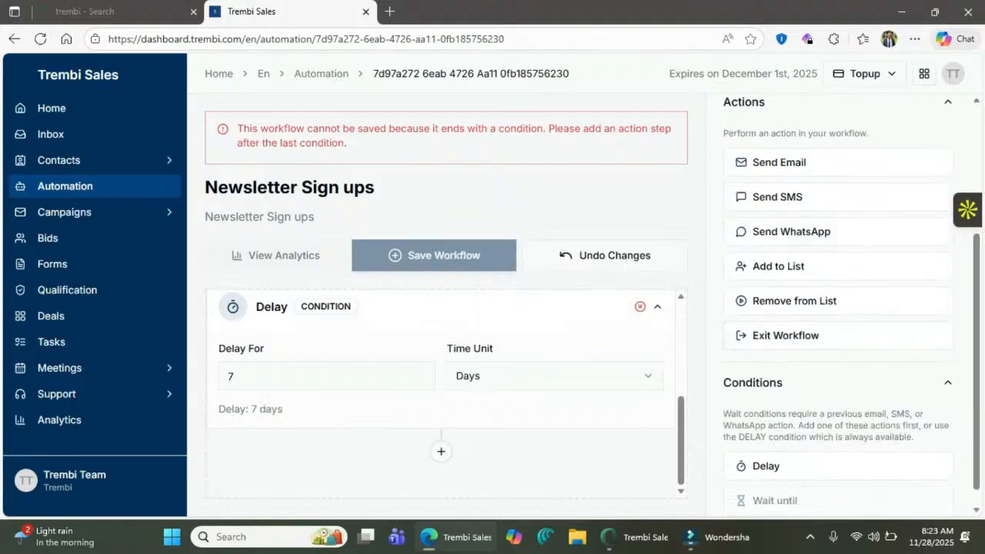
- Add a Send SMS action reading 'Following up from the last conversation' after the delay
{"action": "left_click", "coordinate": [777, 197]}
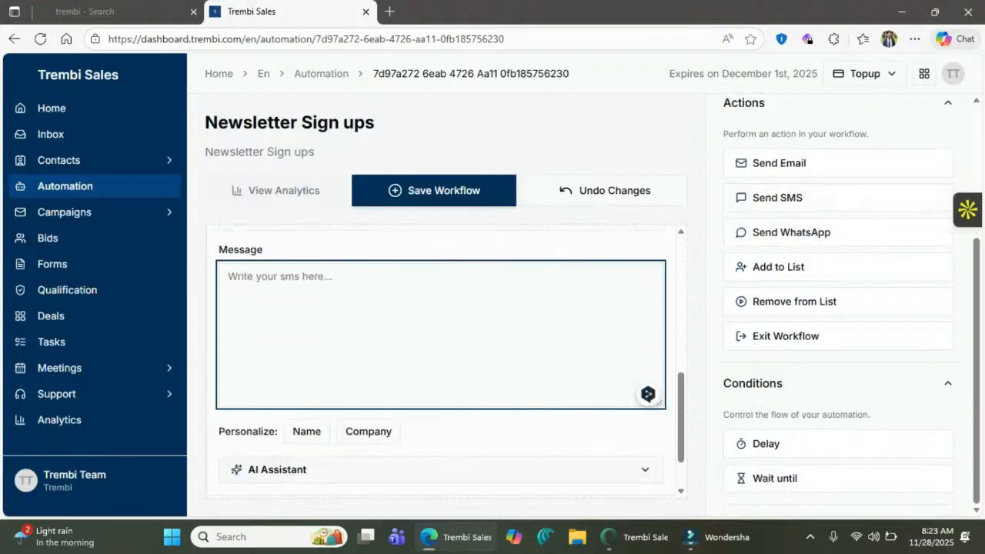
{"action": "type", "text": "Follow"}
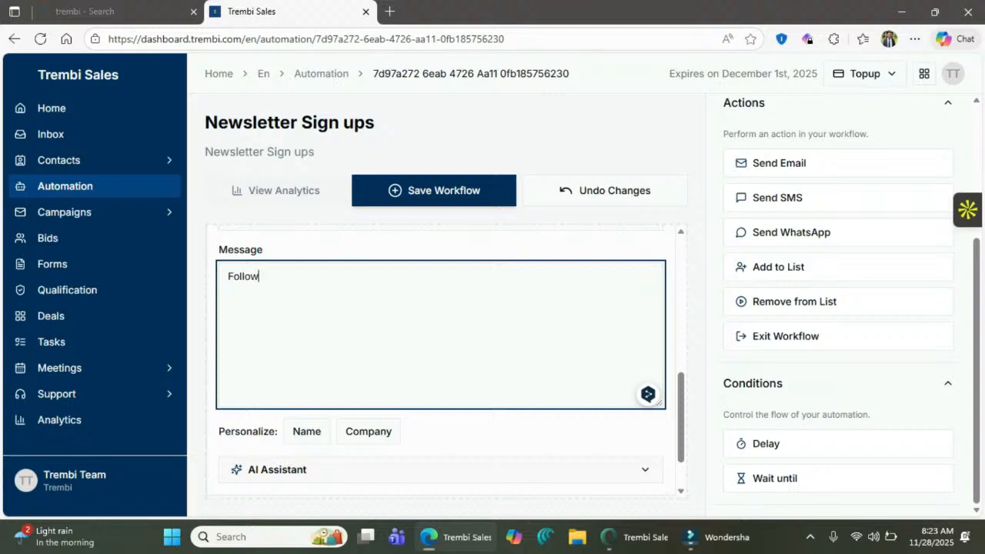
{"action": "type", "text": "ing up from the la"}
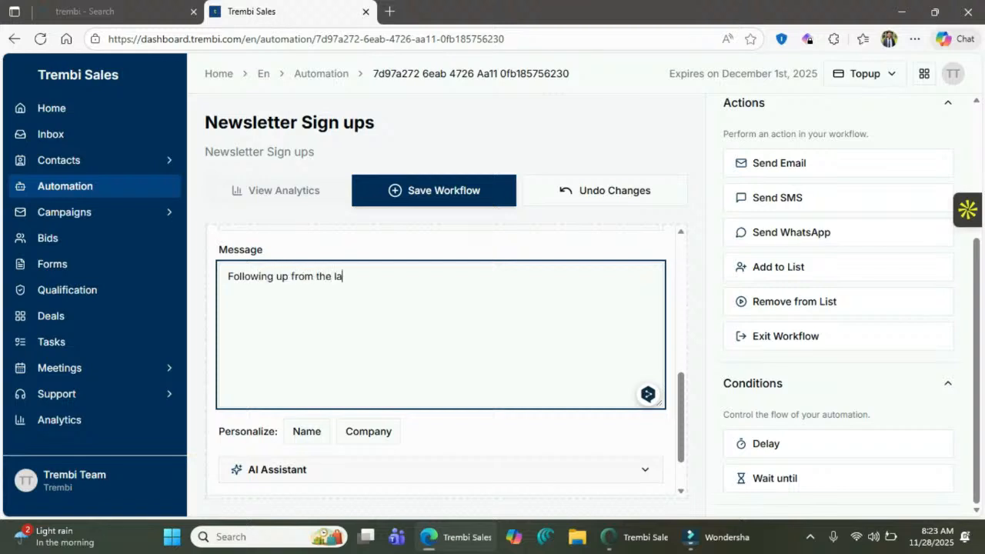
{"action": "type", "text": "st conversation"}
{"action": "scroll", "coordinate": [441, 362], "scroll_direction": "up", "scroll_amount": 3}
{"action": "scroll", "coordinate": [440, 362], "scroll_direction": "down", "scroll_amount": 1}
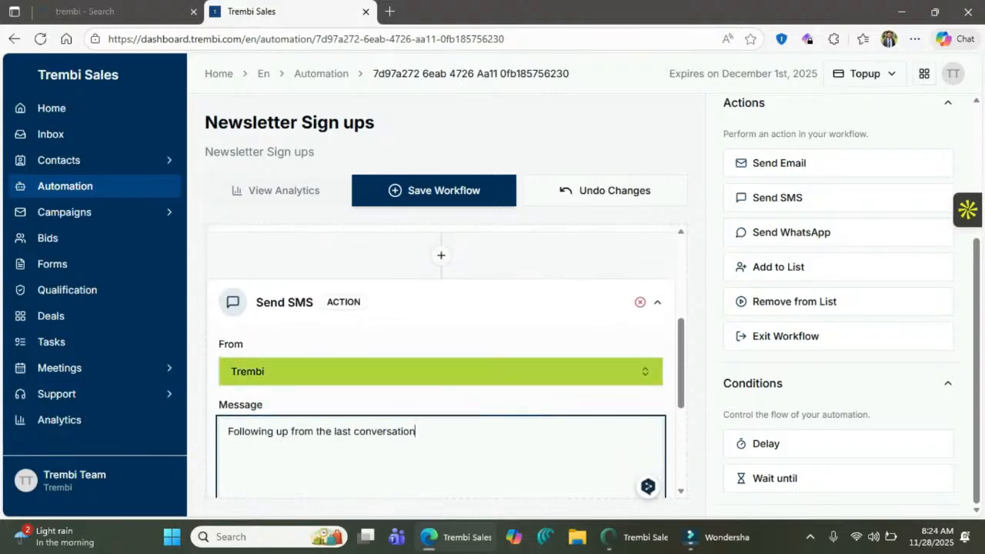
{"action": "scroll", "coordinate": [657, 369], "scroll_direction": "up", "scroll_amount": 1}
{"action": "left_click", "coordinate": [658, 363]}
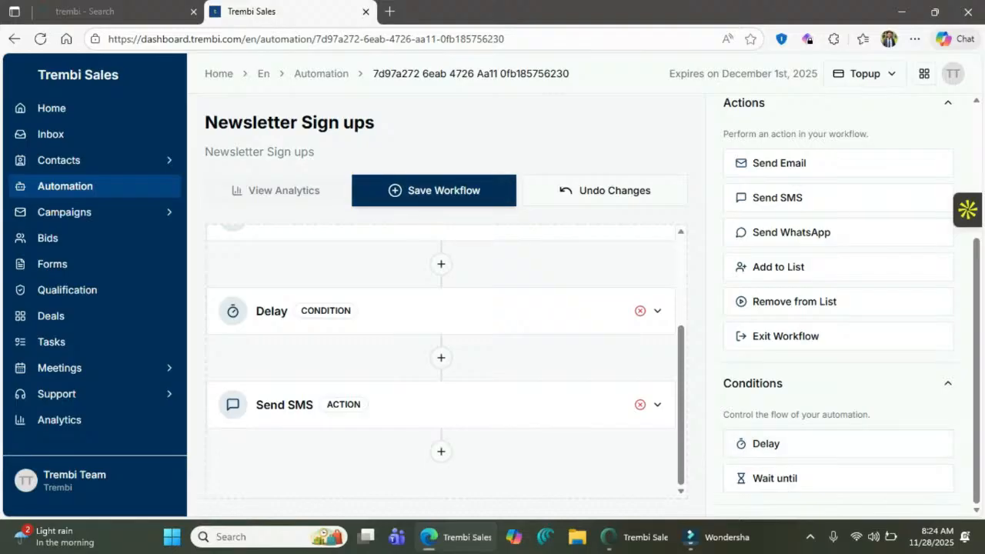
- Save and activate Newsletter Sign ups, then go back to the Automation Workflows list
{"action": "left_click", "coordinate": [434, 191]}
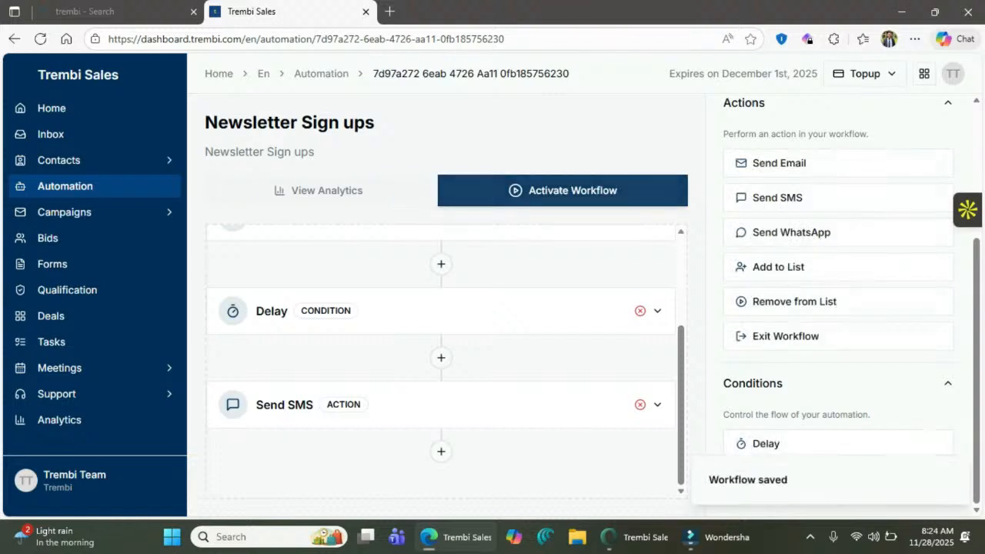
{"action": "left_click", "coordinate": [562, 190]}
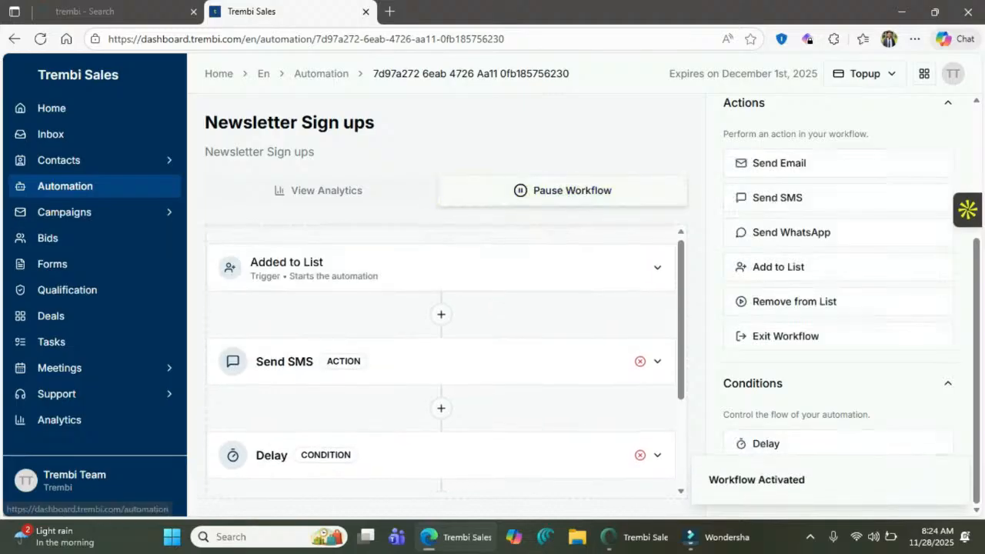
{"action": "left_click", "coordinate": [64, 186]}
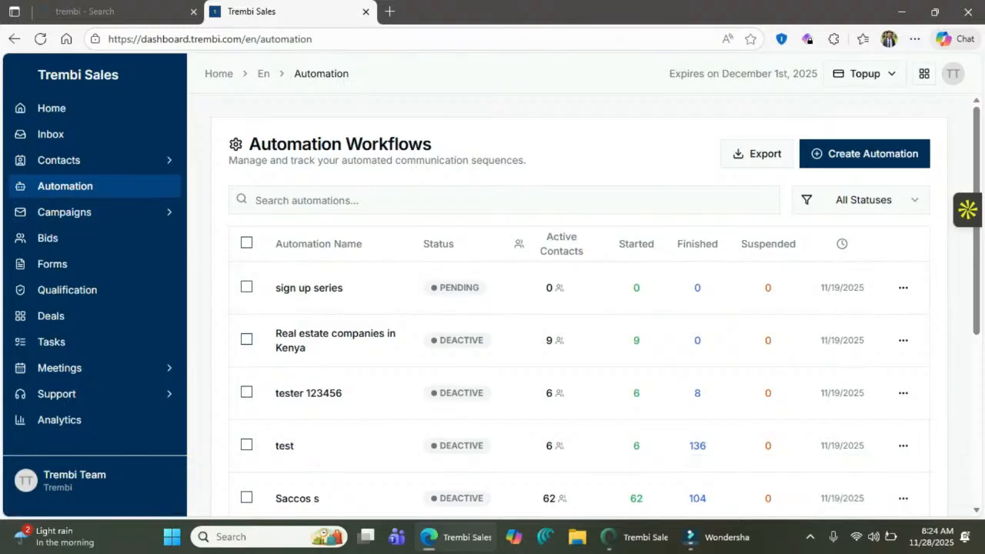
- Reload the Automation page and open the Newsletter Sign ups analytics
{"action": "left_click", "coordinate": [41, 38]}
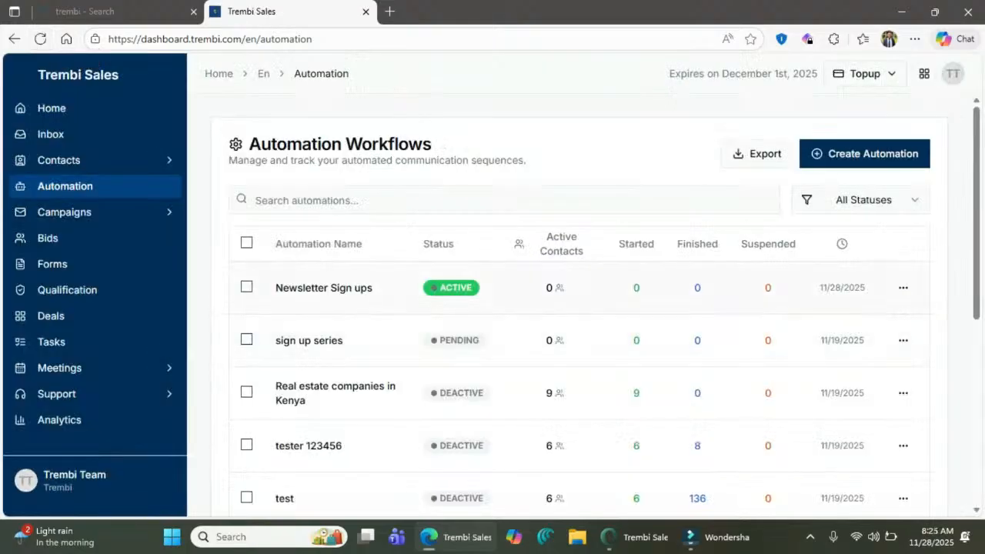
{"action": "scroll", "coordinate": [577, 308], "scroll_direction": "down", "scroll_amount": 5}
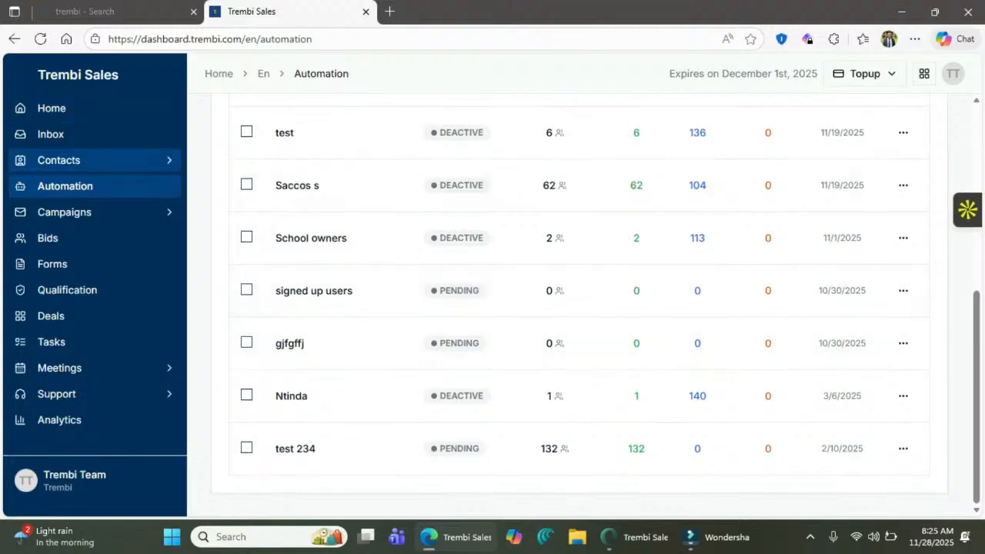
{"action": "left_click", "coordinate": [92, 160]}
{"action": "left_click", "coordinate": [93, 160]}
{"action": "left_click", "coordinate": [93, 160]}
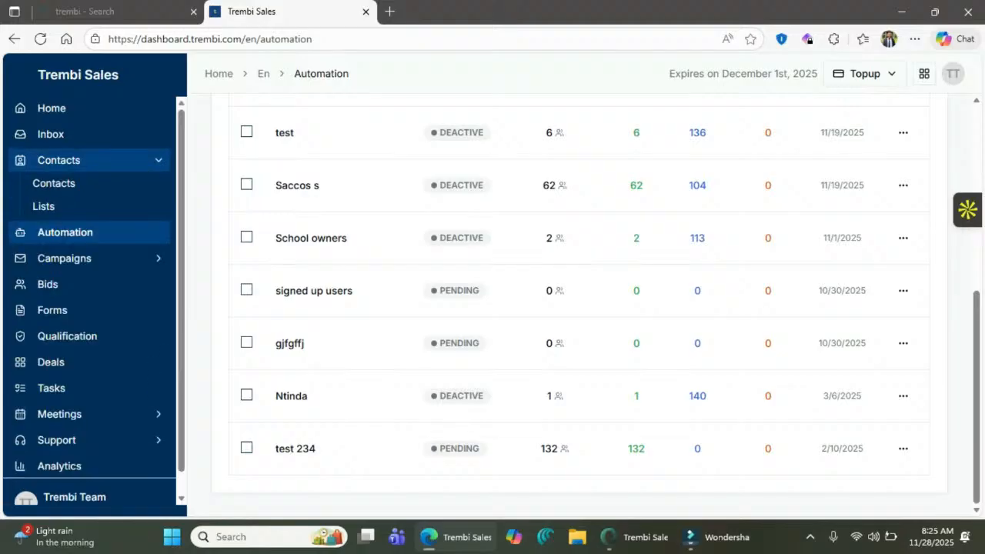
{"action": "left_click", "coordinate": [54, 183]}
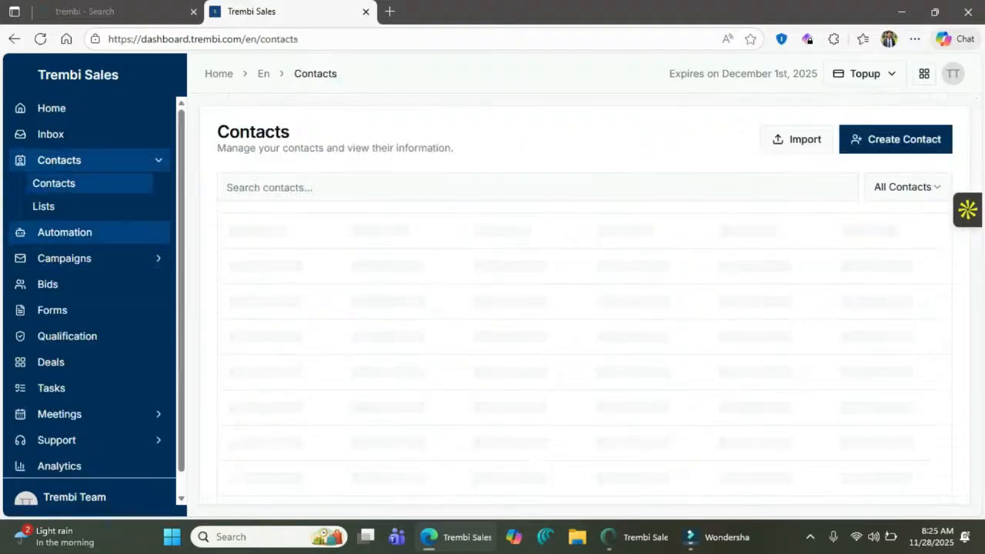
{"action": "left_click", "coordinate": [65, 231]}
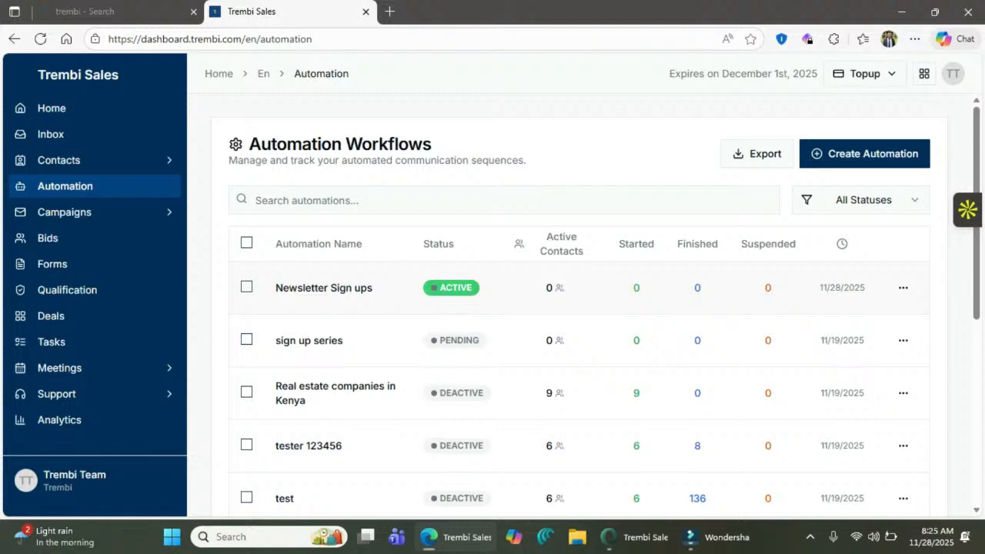
{"action": "left_click", "coordinate": [323, 287]}
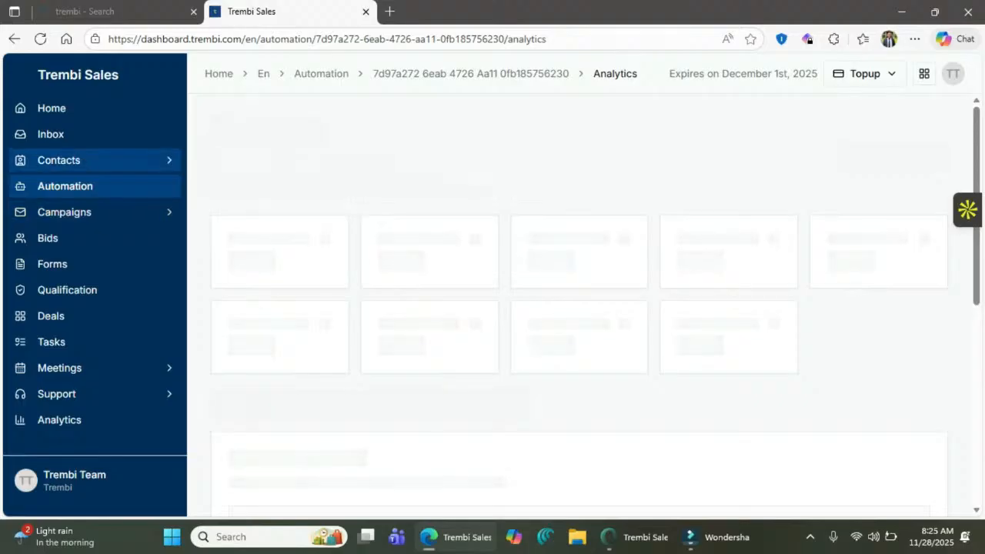
- Open the Contacts page in a new browser tab and switch to it
{"action": "left_click", "coordinate": [77, 160]}
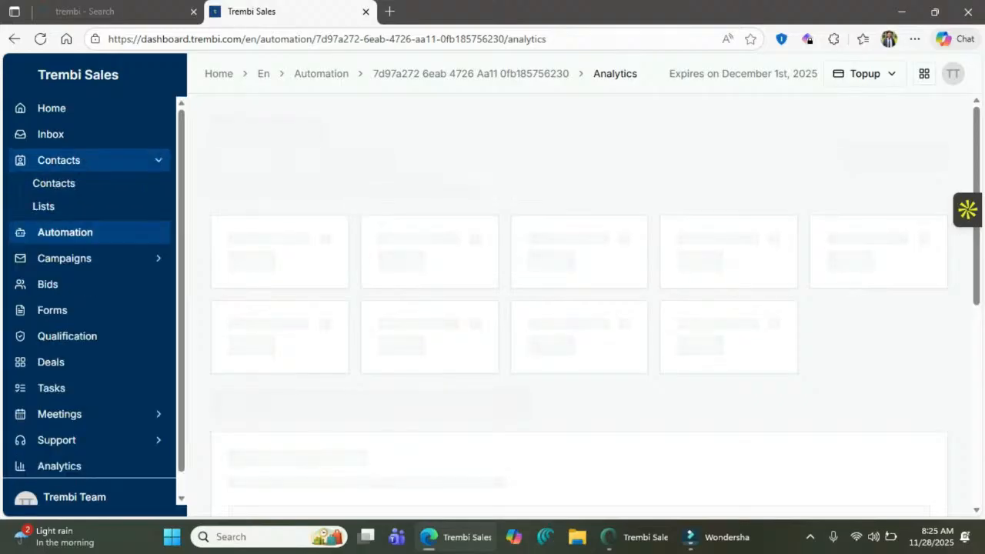
{"action": "right_click", "coordinate": [75, 183]}
{"action": "left_click", "coordinate": [150, 192]}
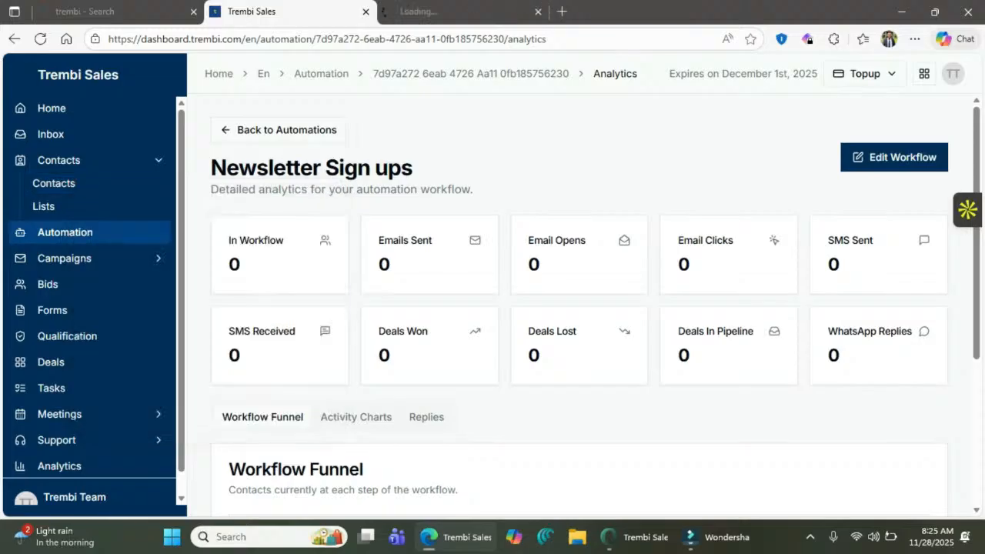
{"action": "left_click", "coordinate": [461, 12]}
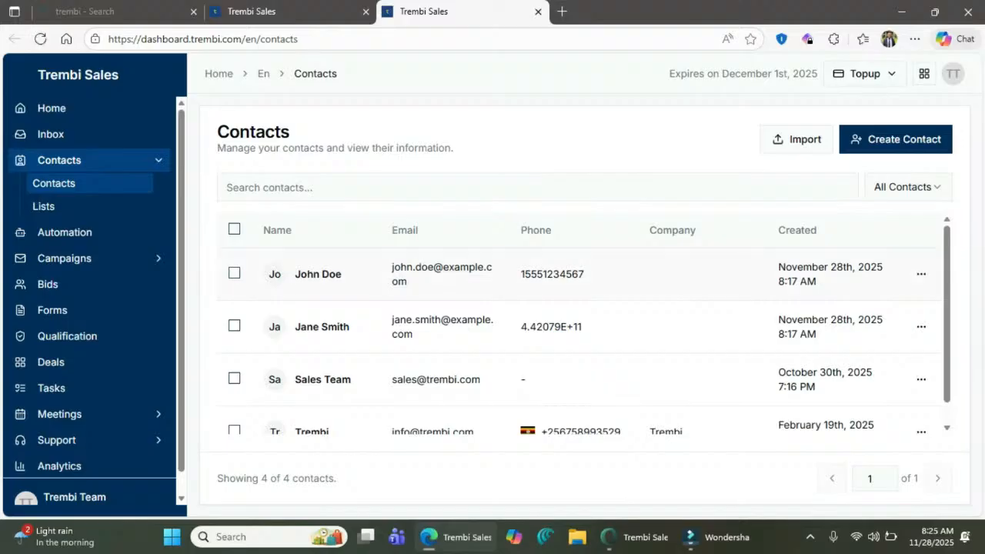
- Add the first contact to the Signed up users, Warm Leads and Meta ads follow-up journey lists
{"action": "left_click", "coordinate": [234, 273]}
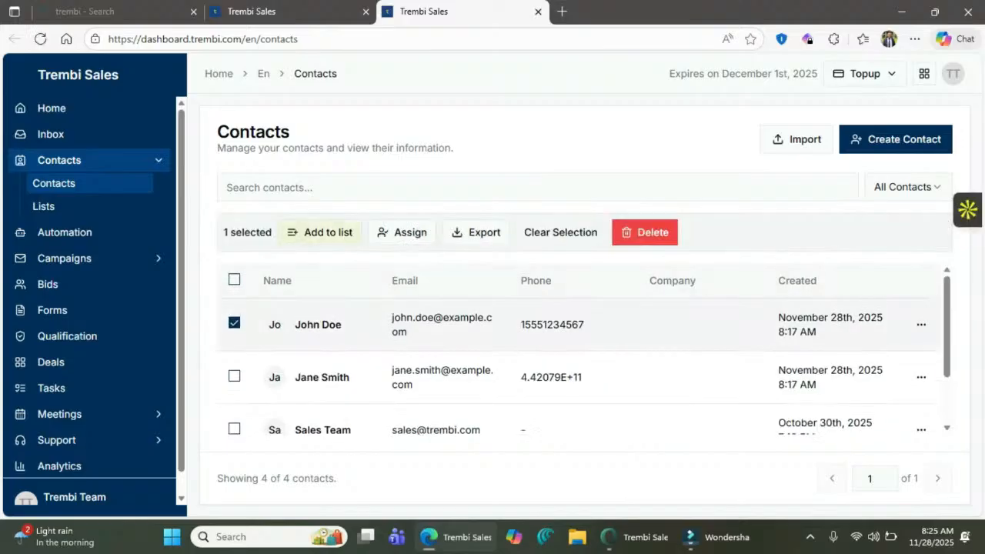
{"action": "left_click", "coordinate": [319, 232]}
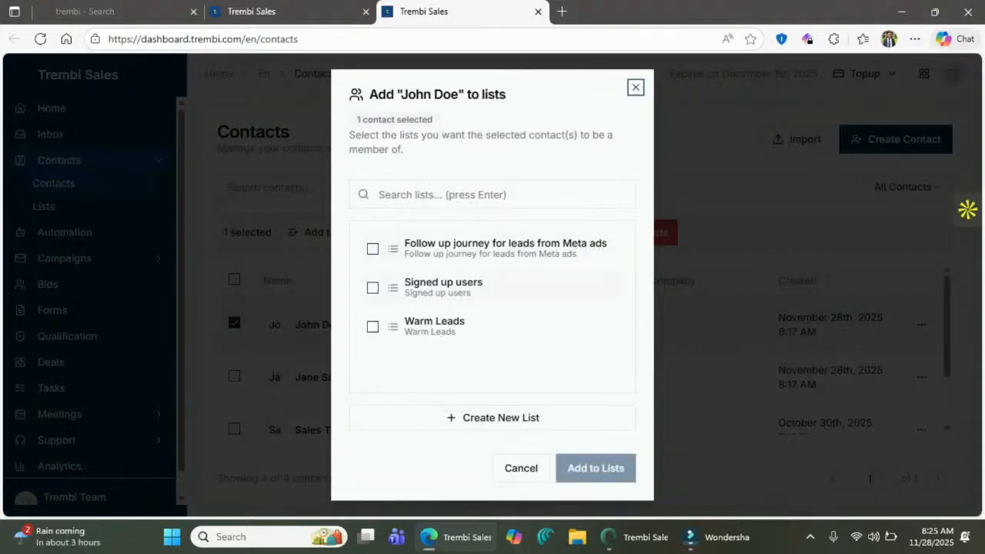
{"action": "left_click", "coordinate": [373, 288]}
{"action": "left_click", "coordinate": [373, 327]}
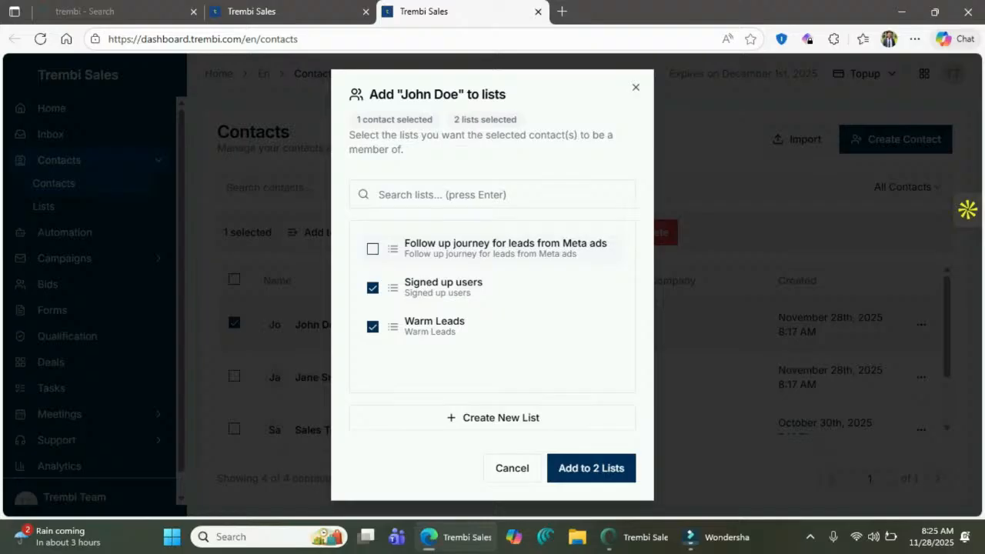
{"action": "left_click", "coordinate": [373, 248]}
{"action": "left_click", "coordinate": [591, 468]}
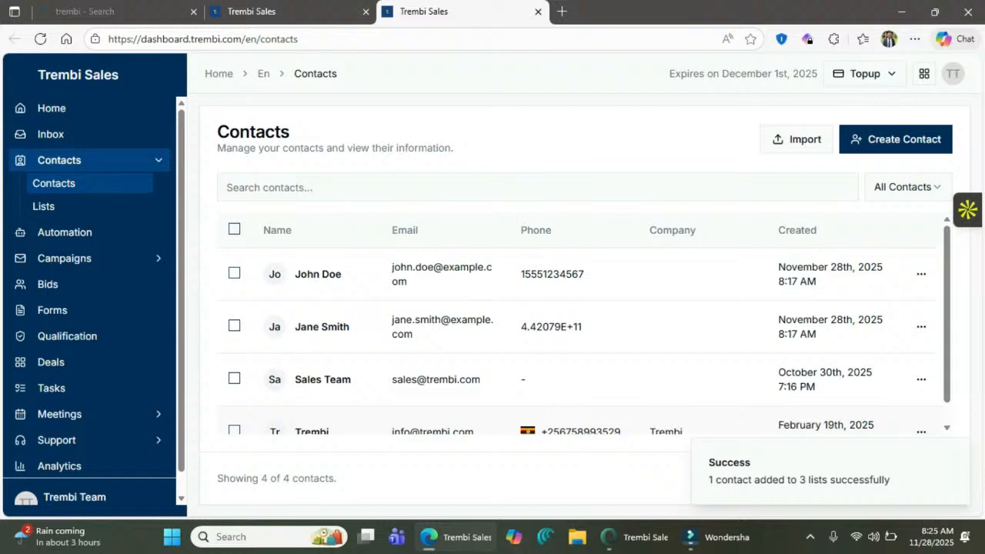
{"action": "left_click", "coordinate": [64, 232]}
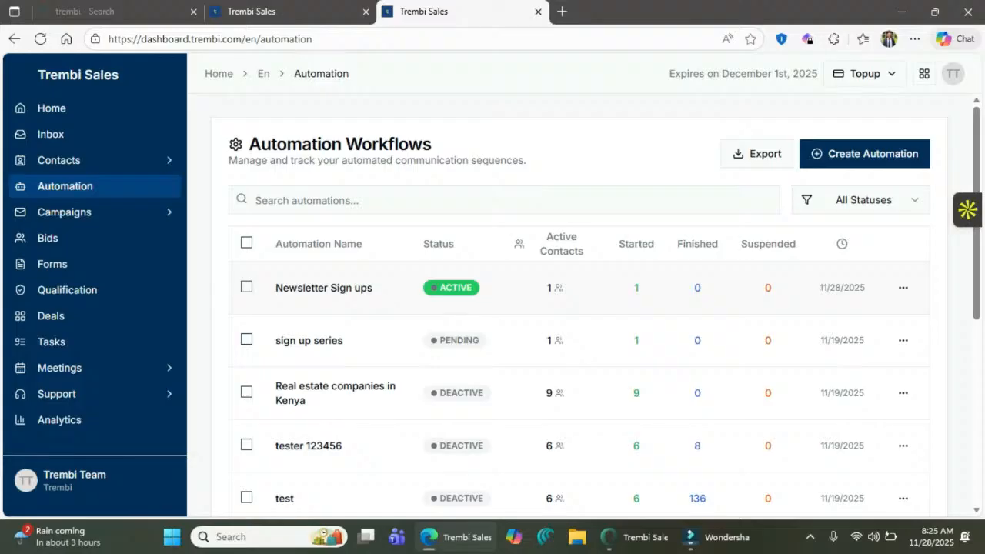
- Open the Newsletter Sign ups analytics and scroll through the Workflow Funnel
{"action": "left_click", "coordinate": [324, 288]}
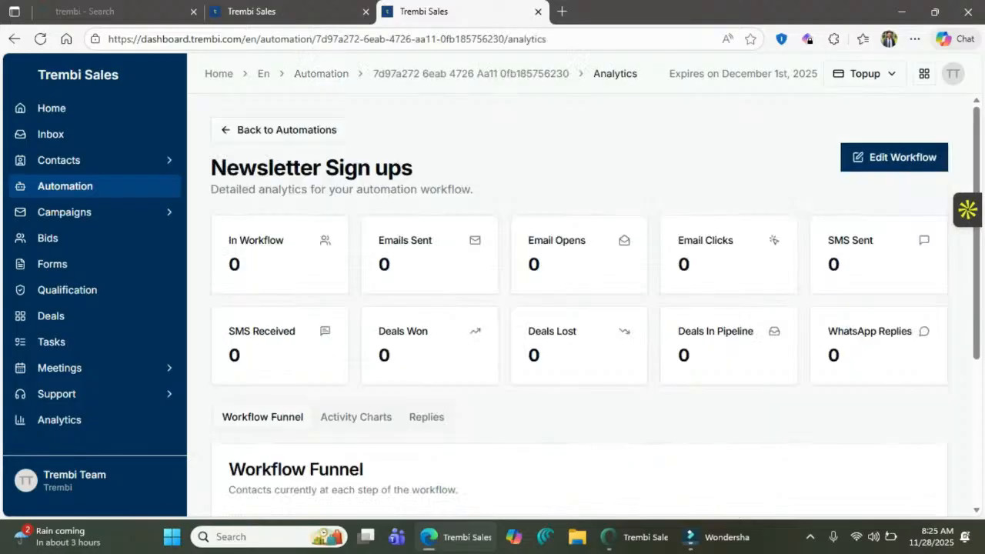
{"action": "scroll", "coordinate": [577, 307], "scroll_direction": "down", "scroll_amount": 3}
{"action": "scroll", "coordinate": [577, 308], "scroll_direction": "up", "scroll_amount": 3}
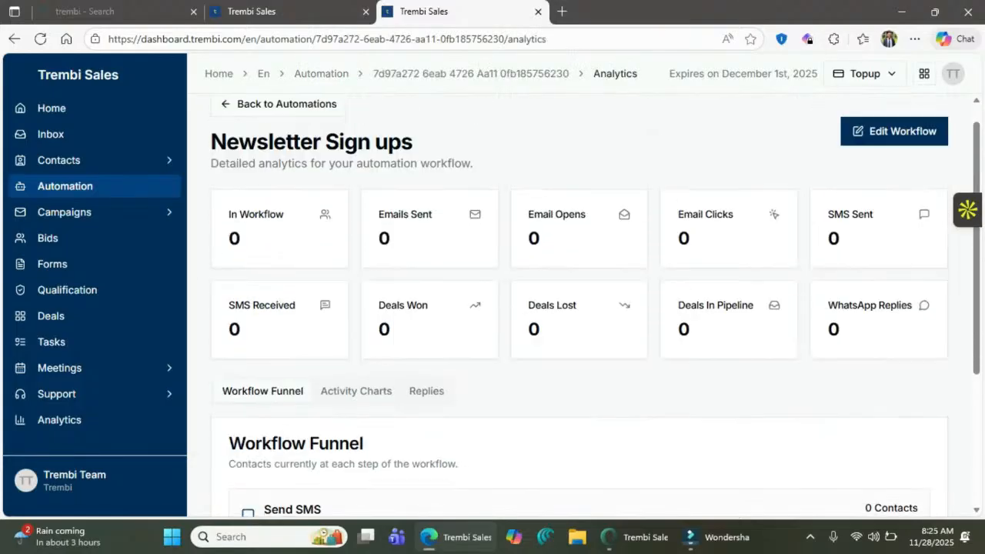
{"action": "scroll", "coordinate": [577, 308], "scroll_direction": "down", "scroll_amount": 1}
{"action": "scroll", "coordinate": [577, 308], "scroll_direction": "up", "scroll_amount": 2}
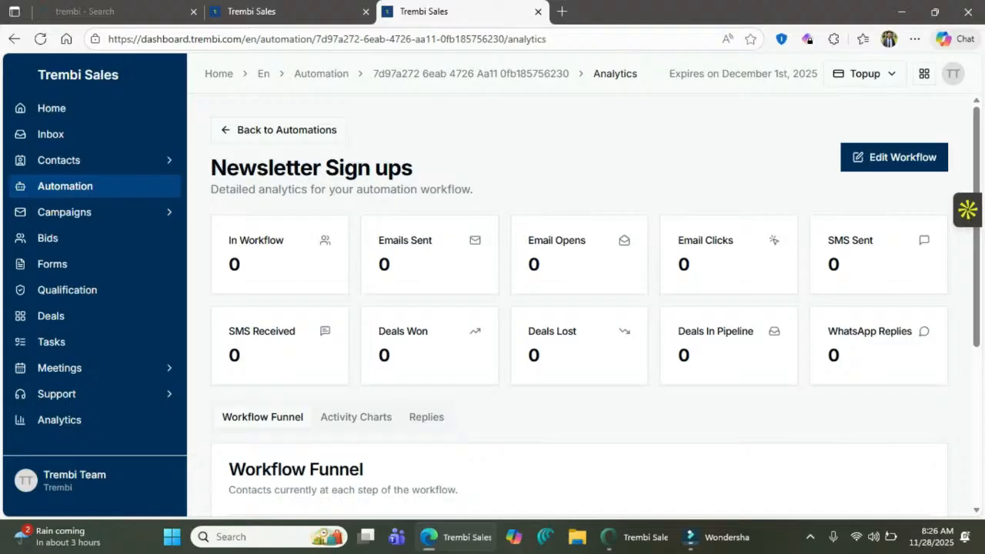
{"action": "left_click_drag", "start_coordinate": [544, 360], "coordinate": [530, 327]}
{"action": "scroll", "coordinate": [538, 326], "scroll_direction": "down", "scroll_amount": 2}
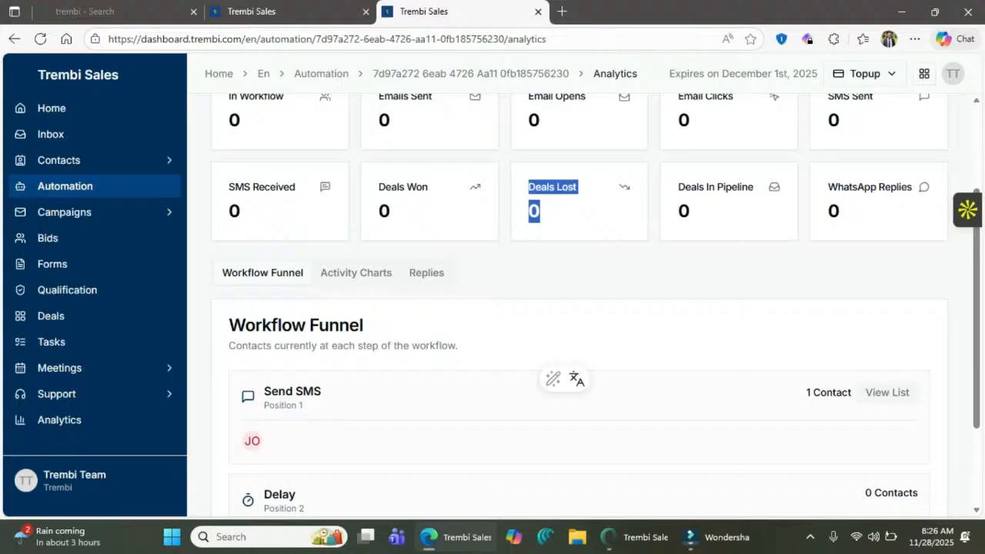
- Browse the workflow's Activity Charts
{"action": "left_click", "coordinate": [355, 273]}
{"action": "scroll", "coordinate": [561, 308], "scroll_direction": "down", "scroll_amount": 4}
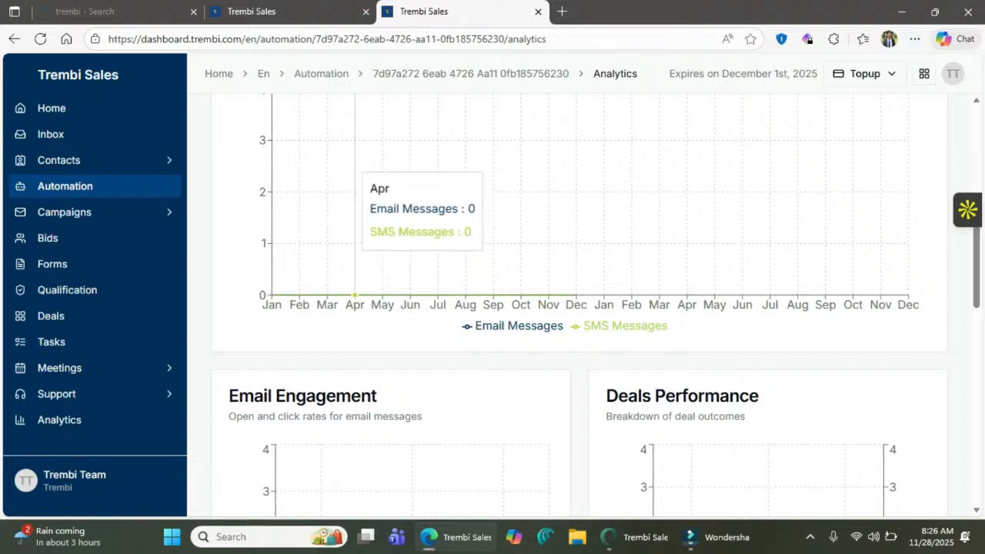
{"action": "scroll", "coordinate": [492, 308], "scroll_direction": "down", "scroll_amount": 3}
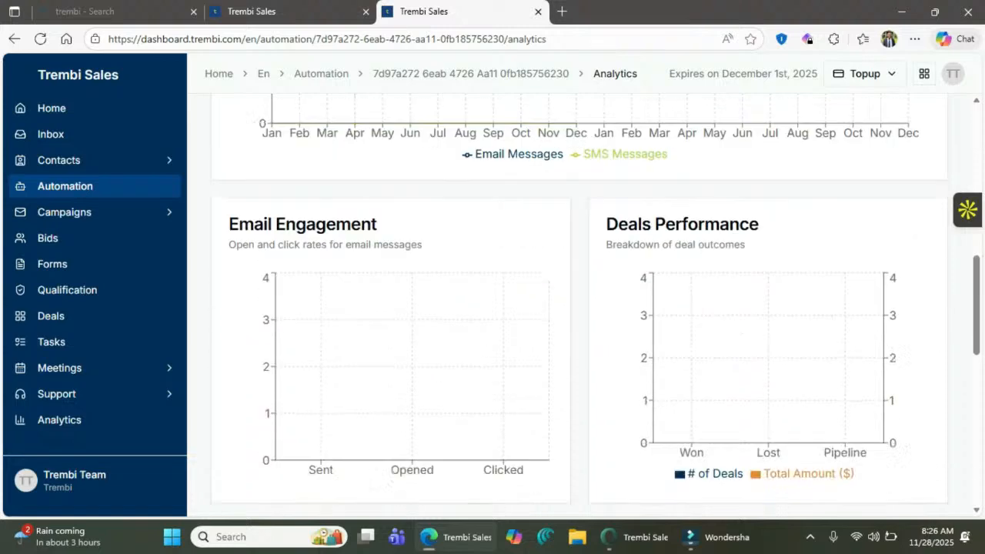
{"action": "scroll", "coordinate": [579, 304], "scroll_direction": "down", "scroll_amount": 4}
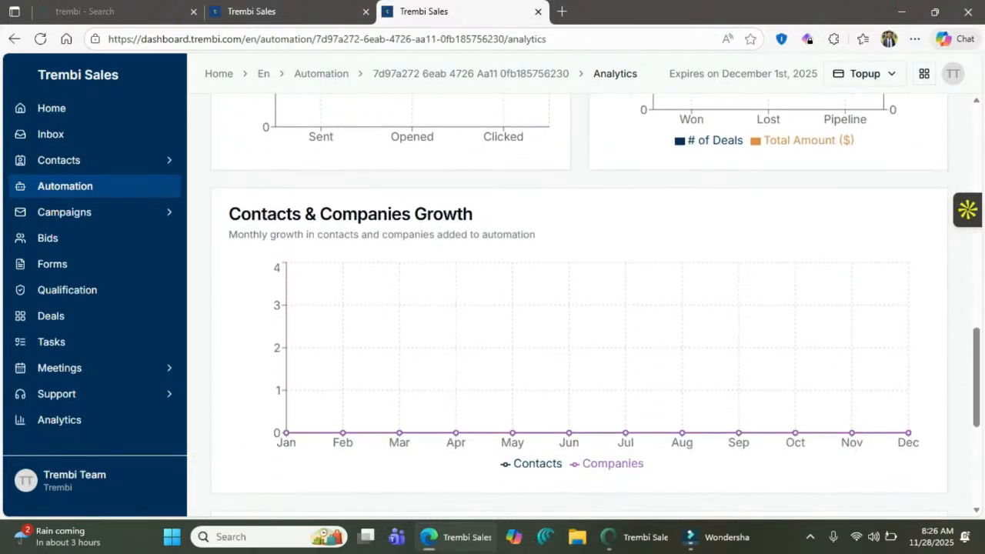
{"action": "scroll", "coordinate": [577, 308], "scroll_direction": "down", "scroll_amount": 4}
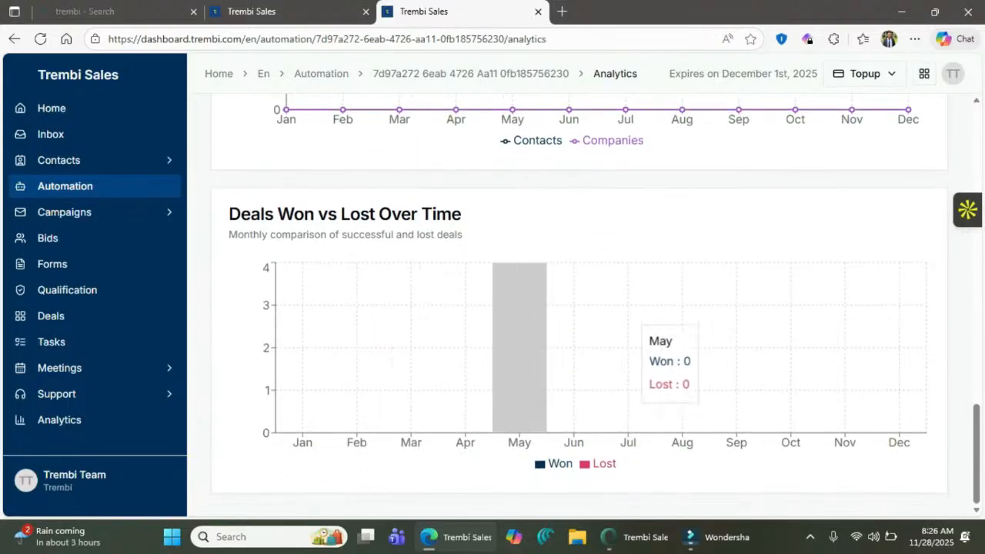
{"action": "scroll", "coordinate": [577, 308], "scroll_direction": "up", "scroll_amount": 3}
{"action": "scroll", "coordinate": [577, 308], "scroll_direction": "up", "scroll_amount": 10}
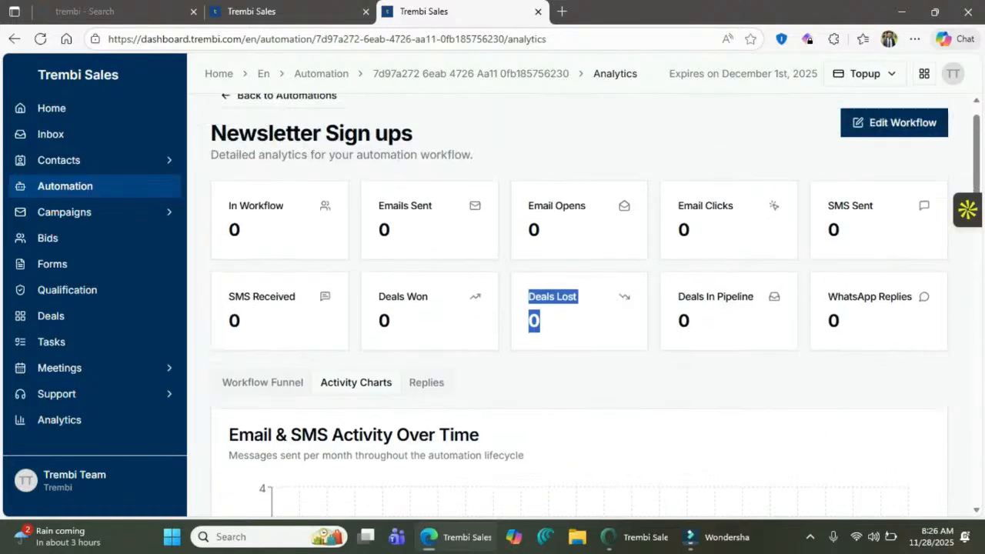
- Check the Replies tab for email, SMS and WhatsApp replies
{"action": "left_click", "coordinate": [426, 382]}
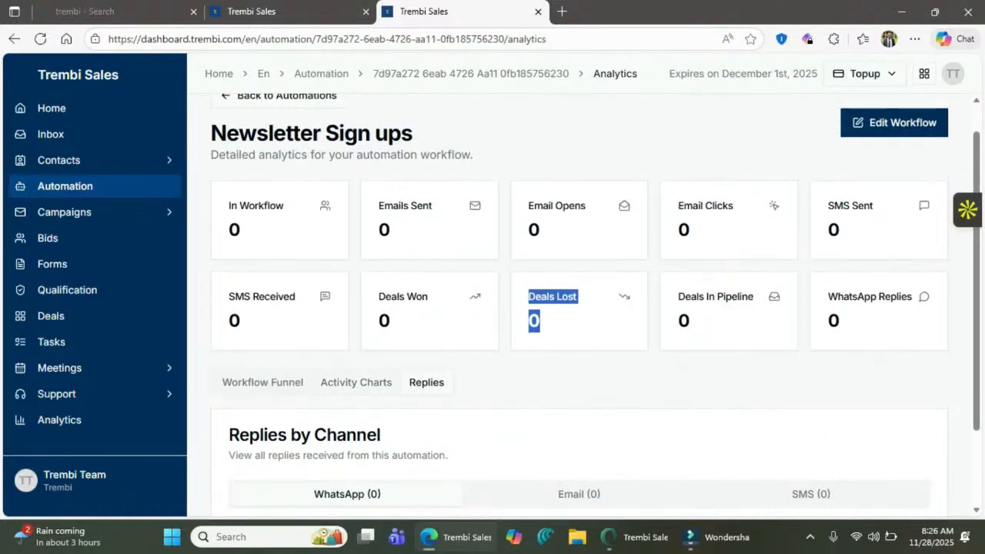
{"action": "scroll", "coordinate": [577, 308], "scroll_direction": "down", "scroll_amount": 2}
{"action": "scroll", "coordinate": [577, 308], "scroll_direction": "up", "scroll_amount": 1}
{"action": "scroll", "coordinate": [578, 308], "scroll_direction": "down", "scroll_amount": 1}
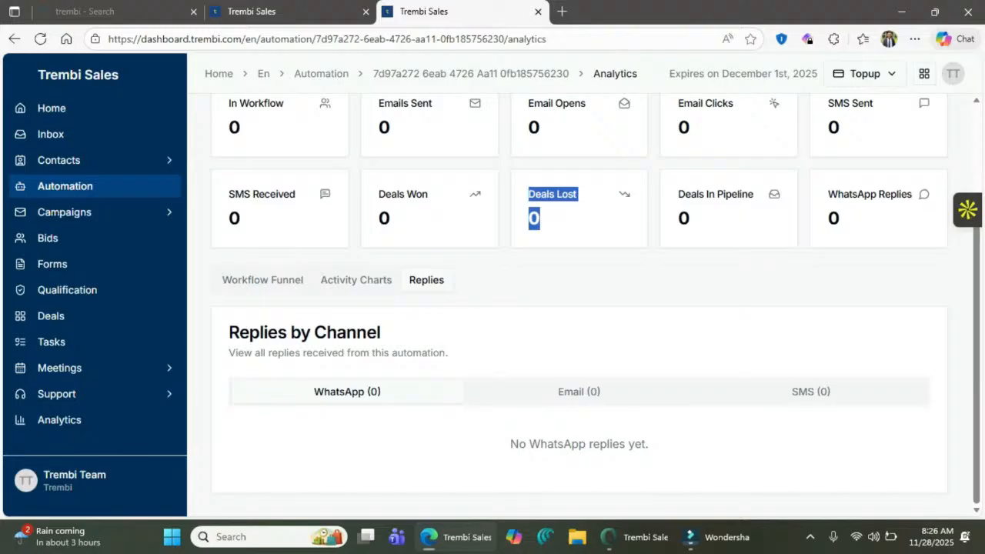
{"action": "left_click", "coordinate": [578, 392]}
{"action": "left_click", "coordinate": [811, 392]}
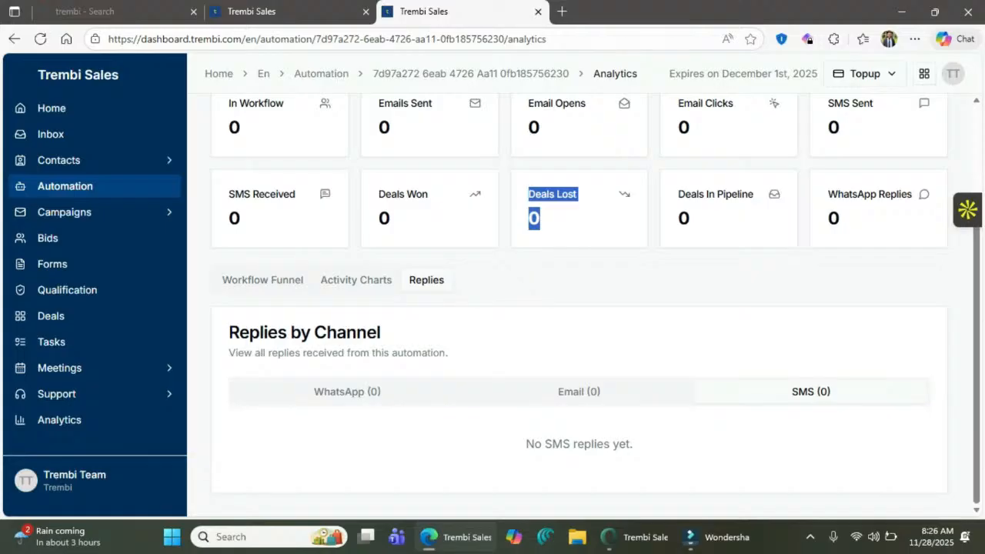
{"action": "left_click", "coordinate": [347, 391]}
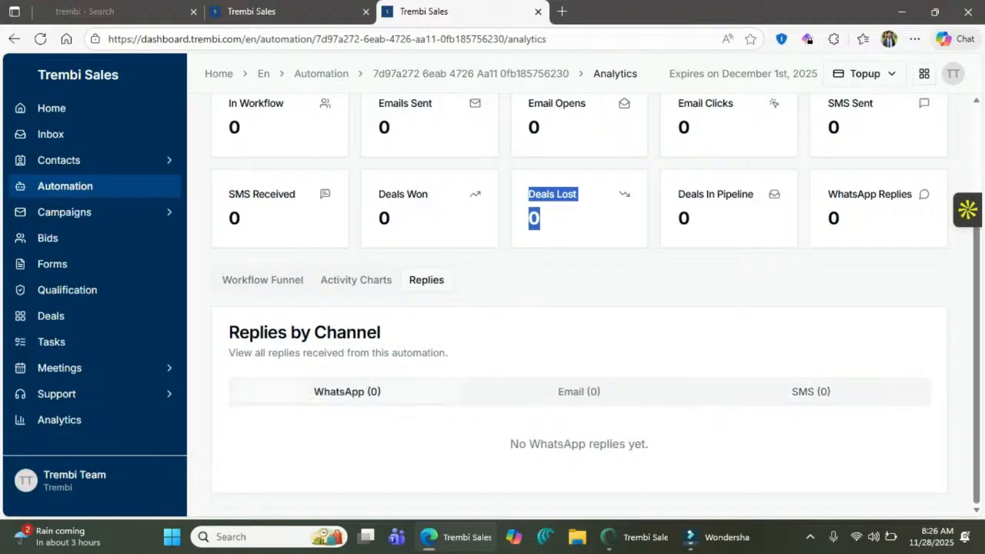
{"action": "left_click", "coordinate": [579, 391]}
{"action": "left_click", "coordinate": [811, 392]}
{"action": "scroll", "coordinate": [579, 308], "scroll_direction": "up", "scroll_amount": 3}
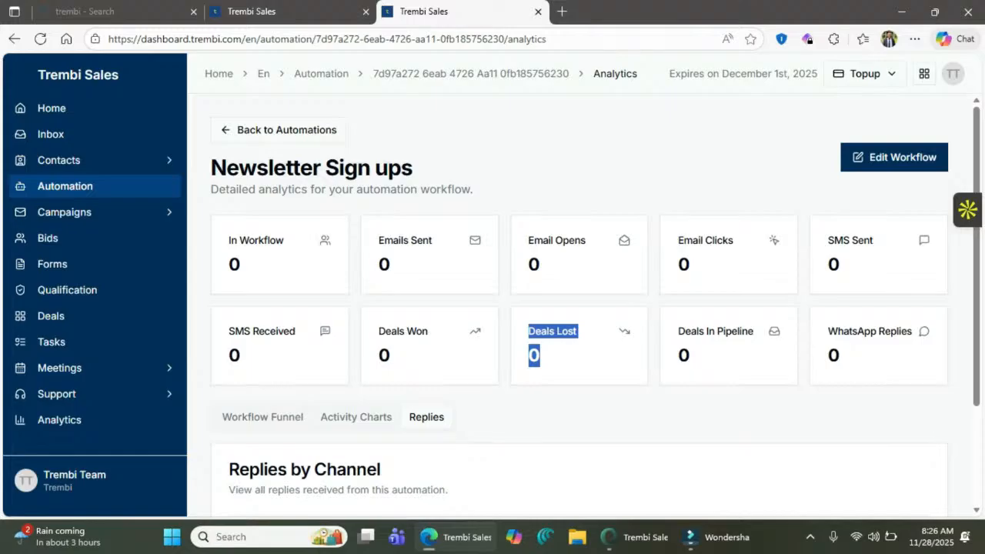
- Revisit the Activity Charts, Replies and Funnel tabs, then open the overall Analytics dashboard
{"action": "mouse_move", "coordinate": [367, 536]}
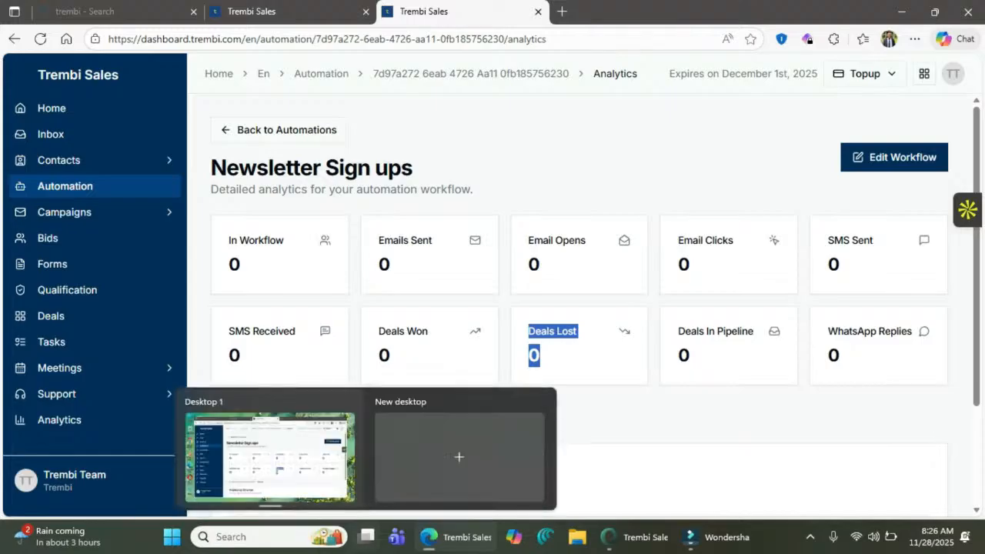
{"action": "left_click", "coordinate": [959, 339]}
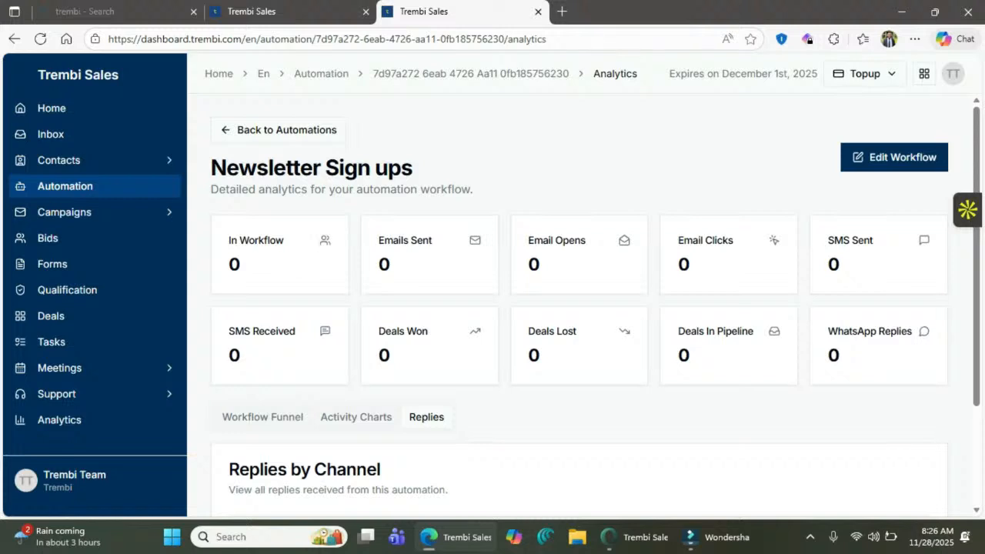
{"action": "scroll", "coordinate": [578, 308], "scroll_direction": "down", "scroll_amount": 2}
{"action": "left_click", "coordinate": [356, 280]}
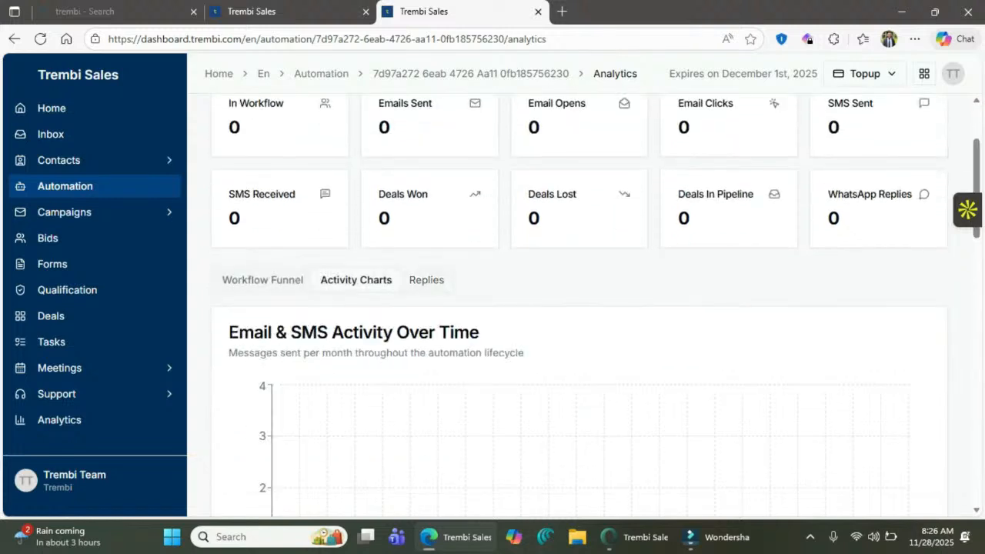
{"action": "left_click", "coordinate": [427, 280]}
{"action": "left_click", "coordinate": [262, 280]}
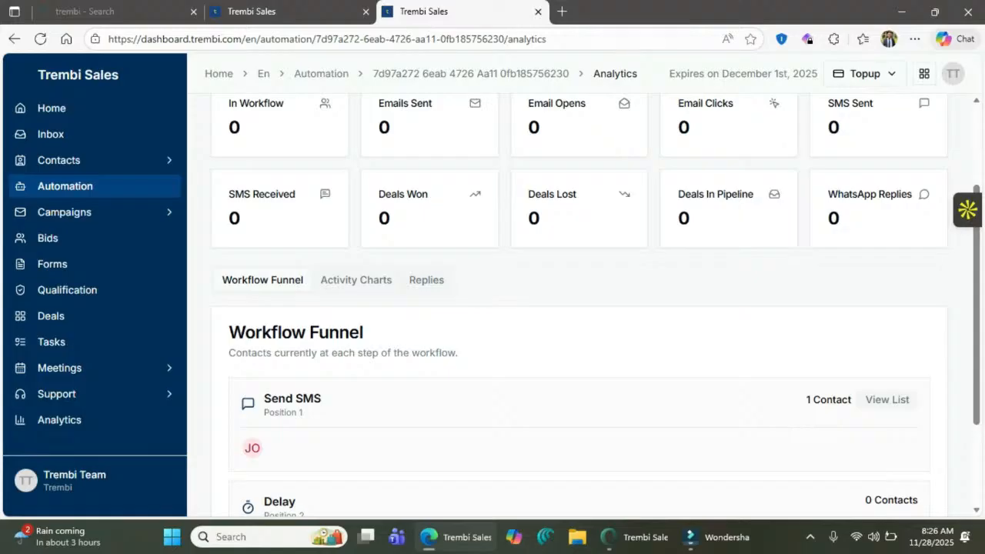
{"action": "left_click", "coordinate": [77, 420]}
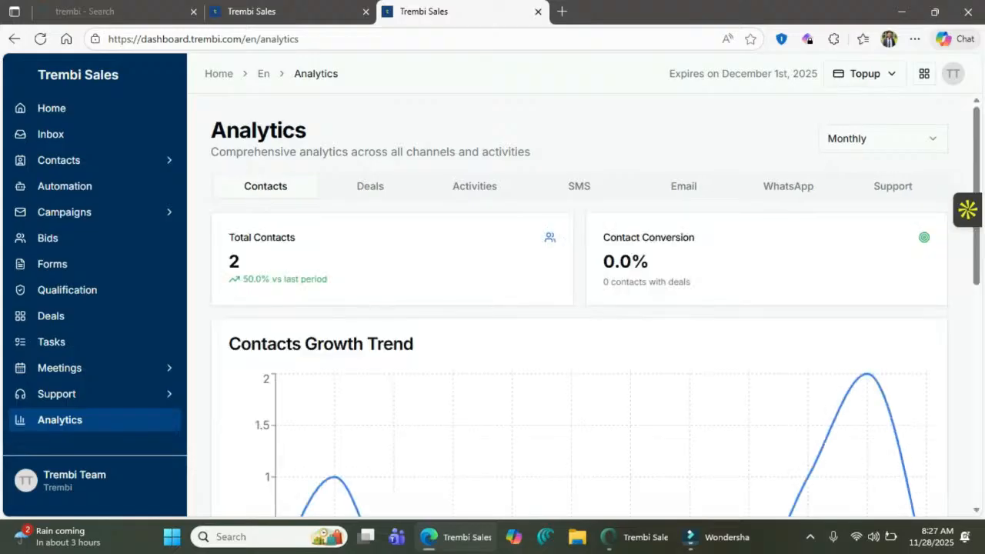
- View the Deals, Activities and SMS analytics tabs, reloading the page after the error
{"action": "left_click", "coordinate": [370, 187]}
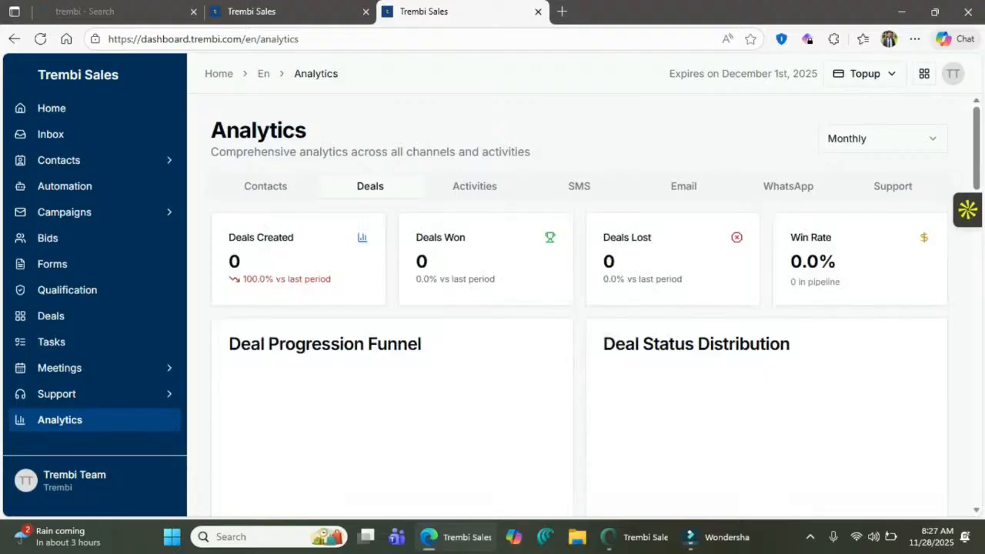
{"action": "left_click", "coordinate": [474, 186]}
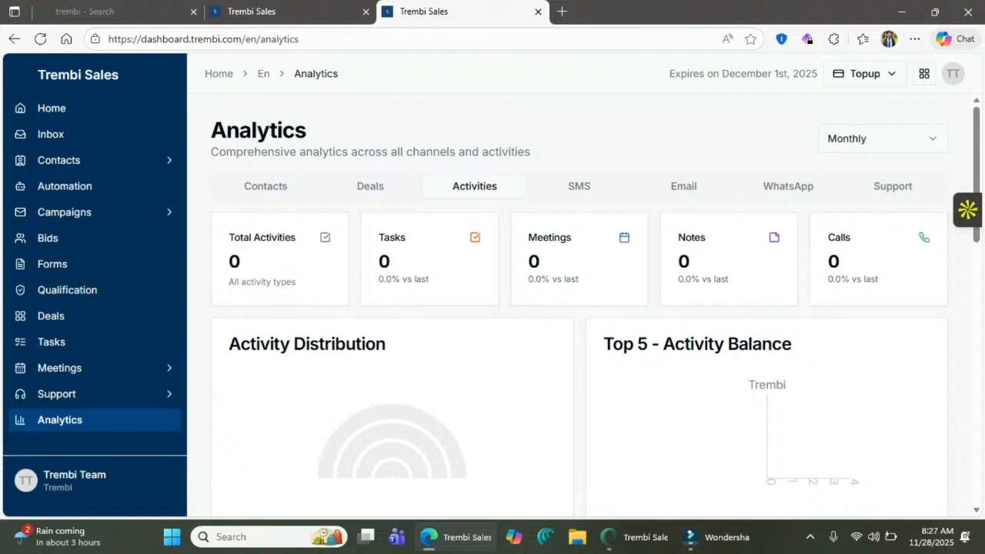
{"action": "left_click", "coordinate": [580, 186]}
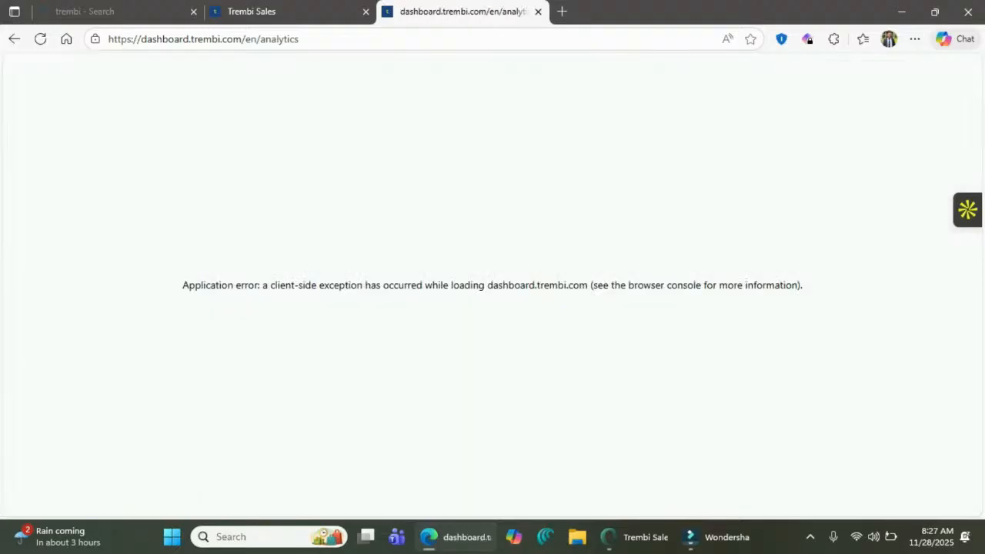
{"action": "left_click", "coordinate": [214, 39]}
{"action": "key", "text": "Return"}
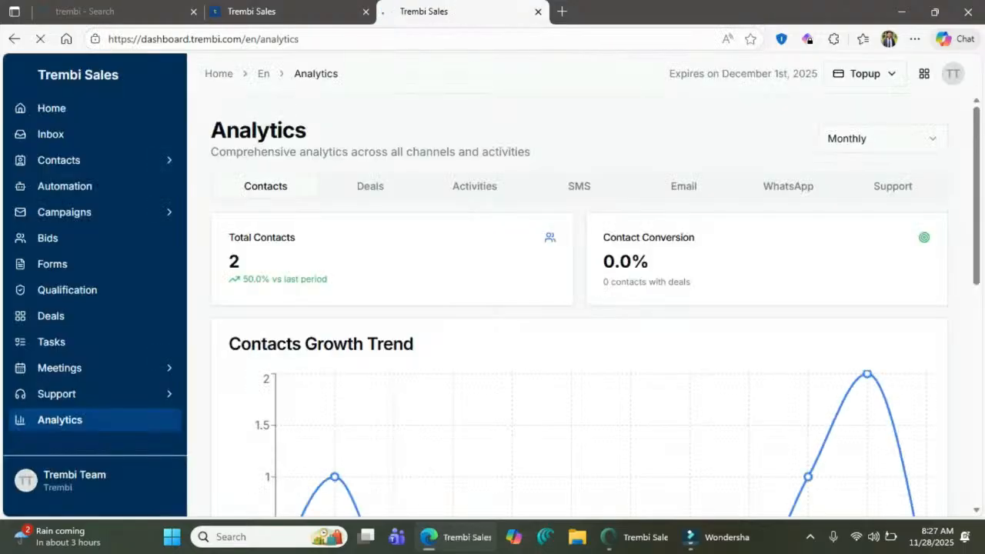
- Scroll through the Contacts analytics and open then close the Topup options
{"action": "scroll", "coordinate": [600, 308], "scroll_direction": "down", "scroll_amount": 6}
{"action": "scroll", "coordinate": [600, 308], "scroll_direction": "up", "scroll_amount": 2}
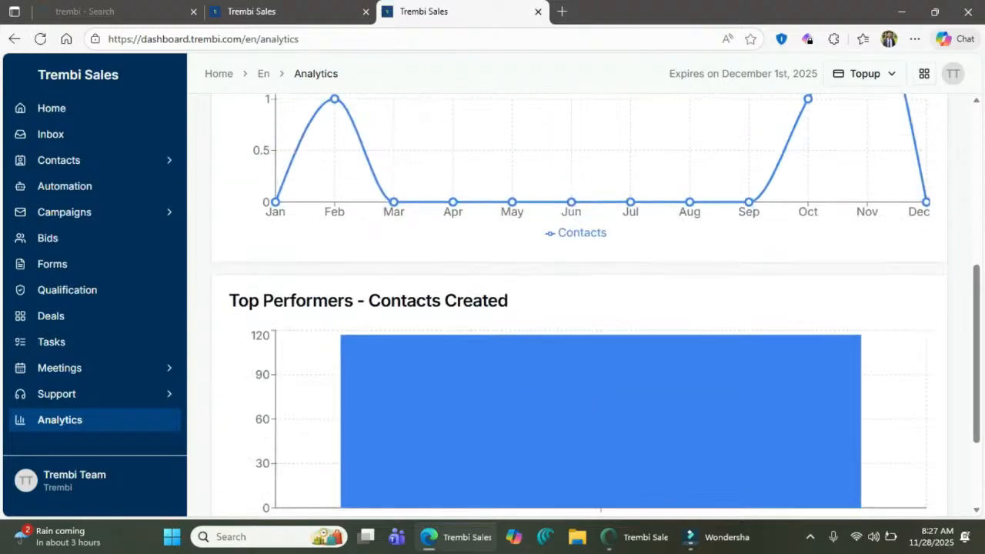
{"action": "scroll", "coordinate": [579, 305], "scroll_direction": "up", "scroll_amount": 5}
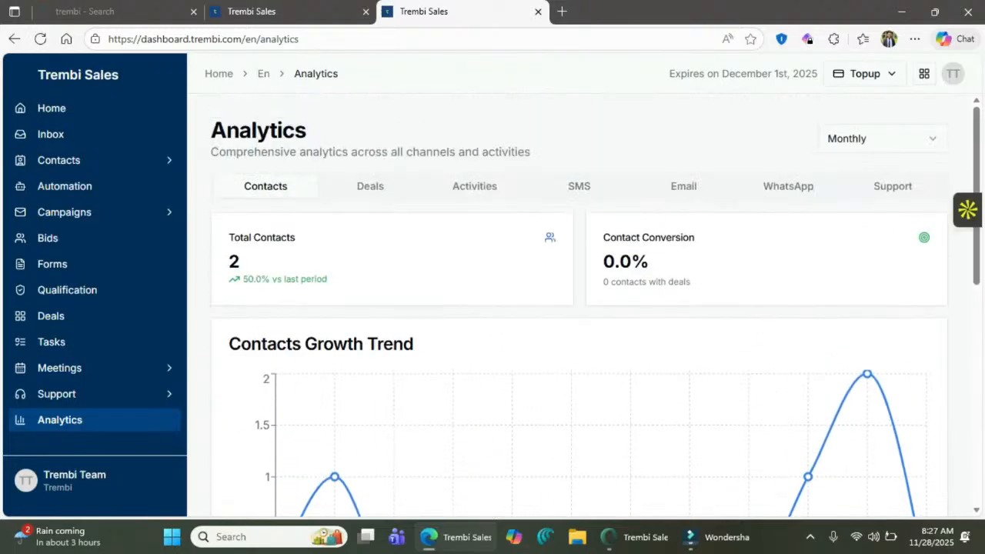
{"action": "scroll", "coordinate": [580, 304], "scroll_direction": "down", "scroll_amount": 6}
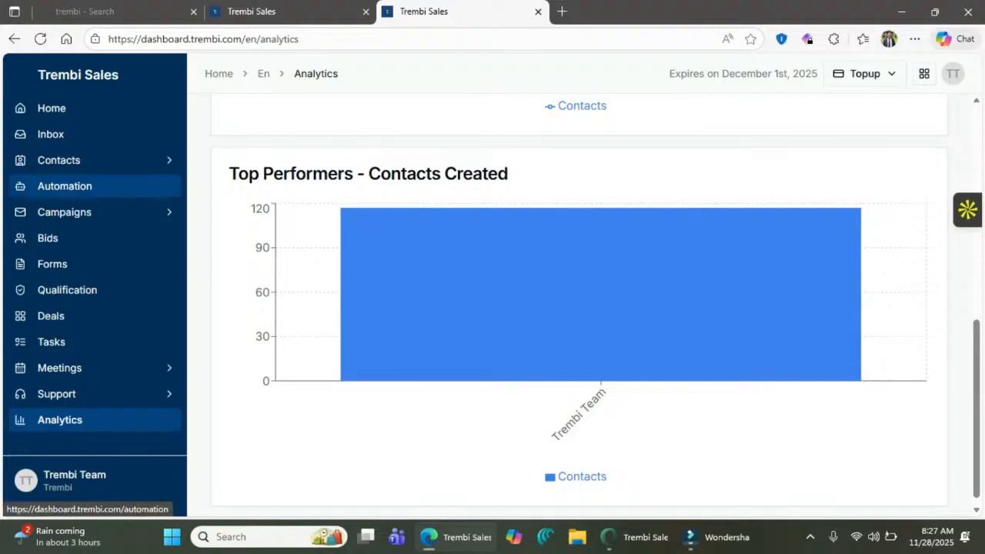
{"action": "left_click", "coordinate": [865, 74]}
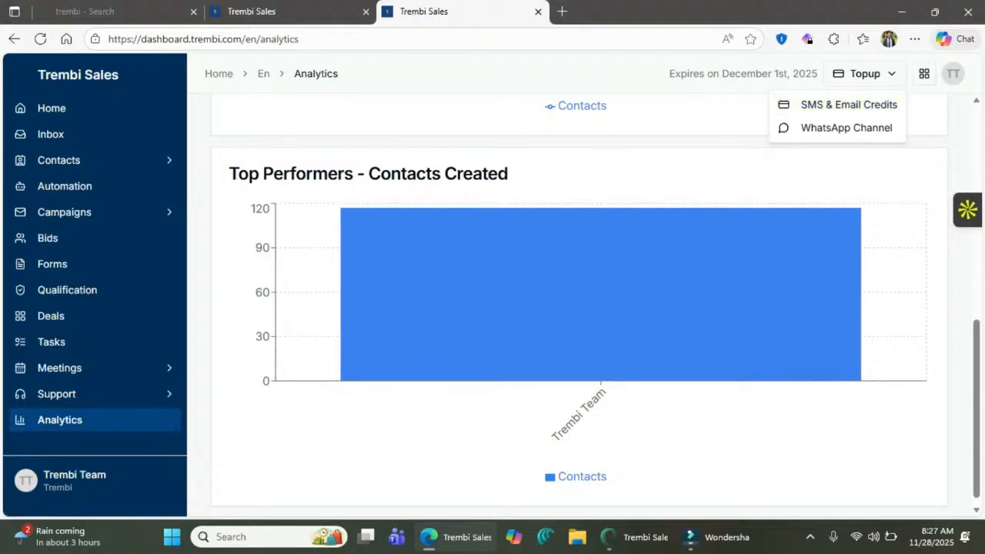
{"action": "left_click", "coordinate": [865, 74]}
- Start buying SMS credits and choose Kenya as the SMS destination
{"action": "left_click", "coordinate": [865, 74]}
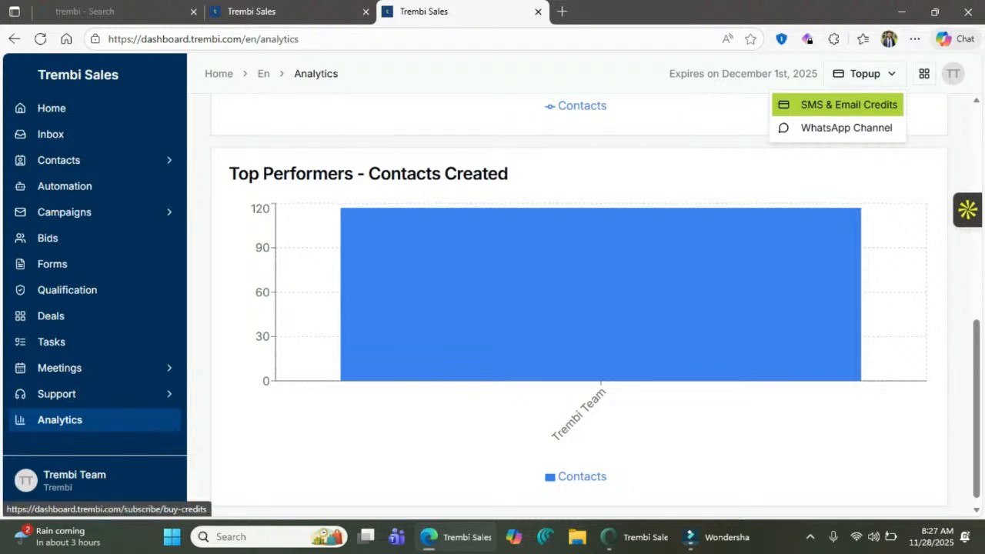
{"action": "left_click", "coordinate": [847, 104]}
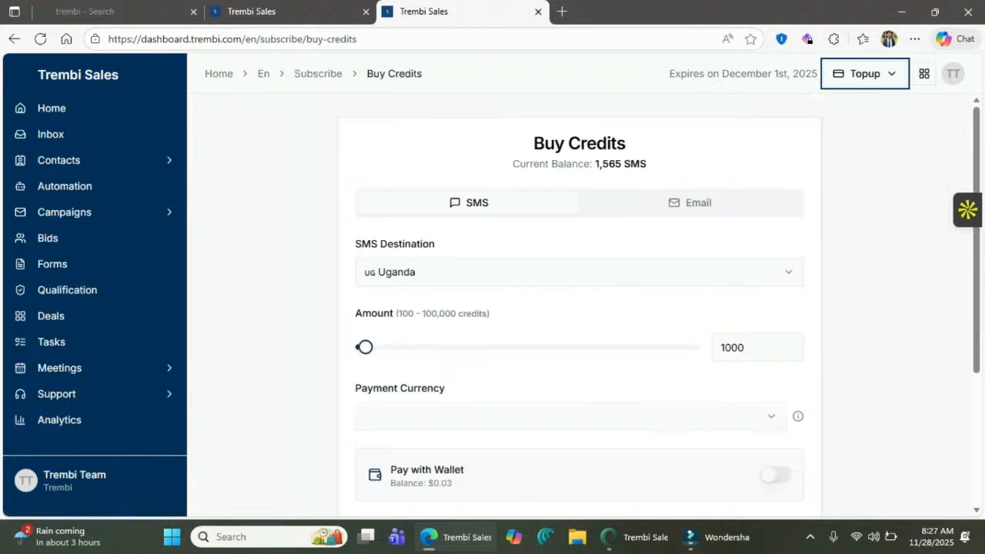
{"action": "left_click", "coordinate": [577, 272]}
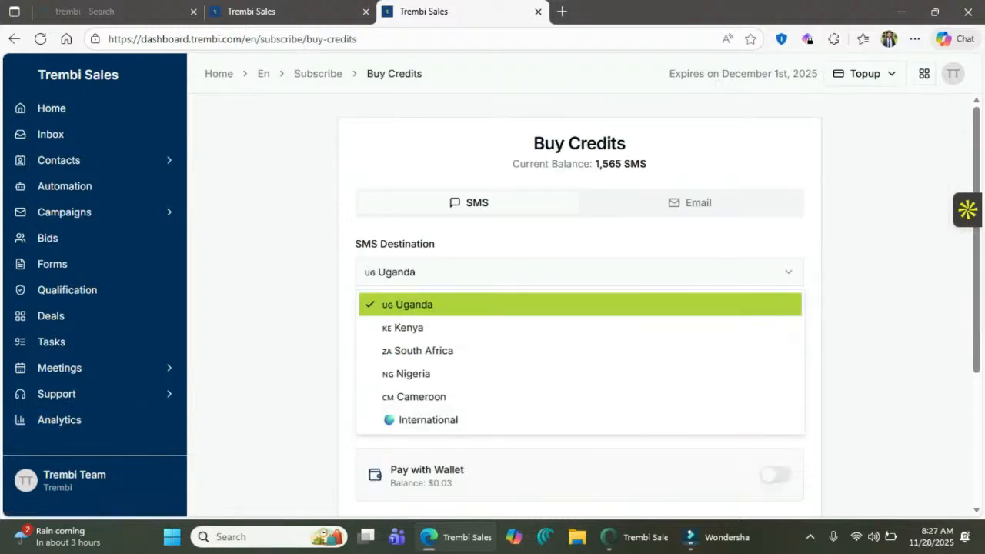
{"action": "key", "text": "Down"}
{"action": "key", "text": "Up"}
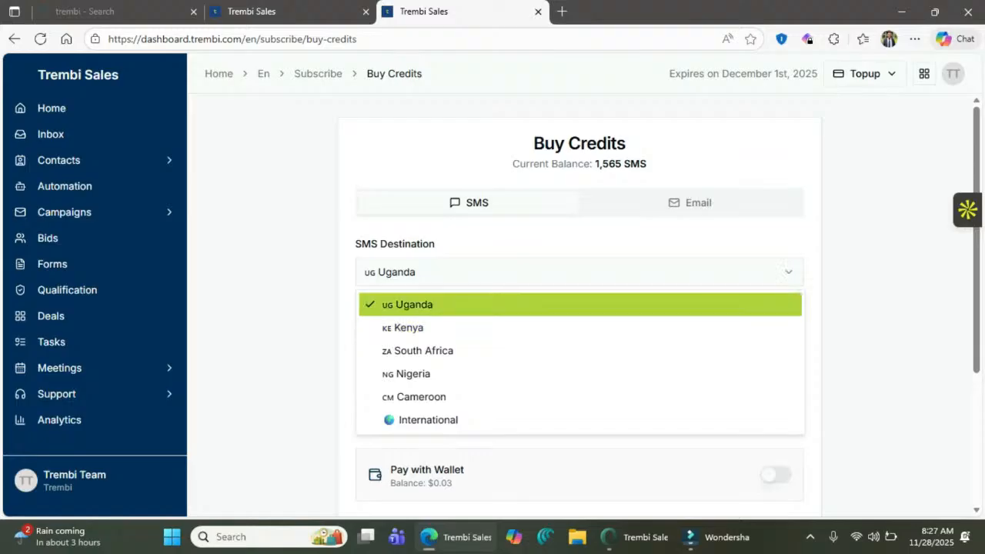
{"action": "key", "text": "Down"}
{"action": "key", "text": "Up"}
{"action": "key", "text": "Down"}
{"action": "key", "text": "Return"}
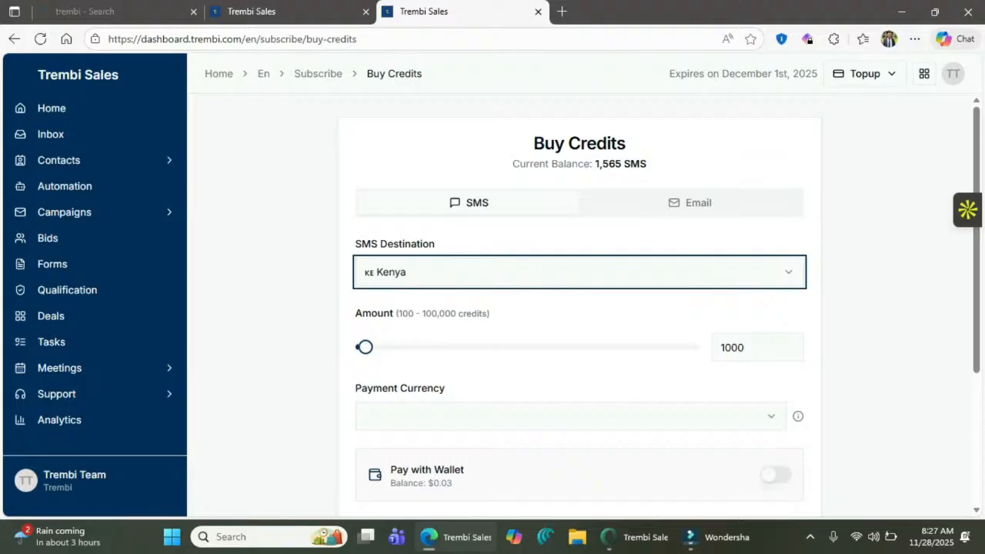
- Set the credit amount to 100 and the payment currency to KES
{"action": "key", "text": "Tab"}
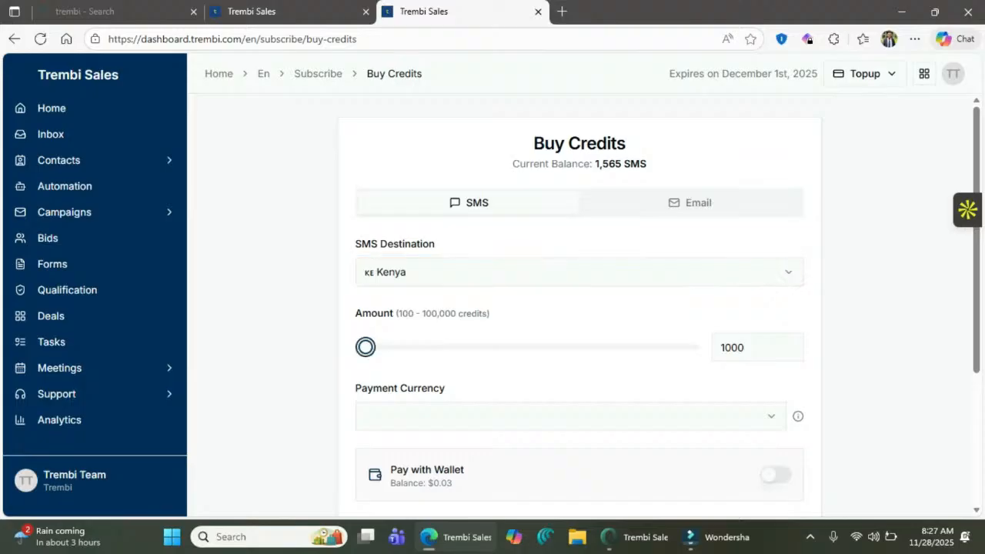
{"action": "key", "text": "Home"}
{"action": "scroll", "coordinate": [571, 271], "scroll_direction": "down", "scroll_amount": 2}
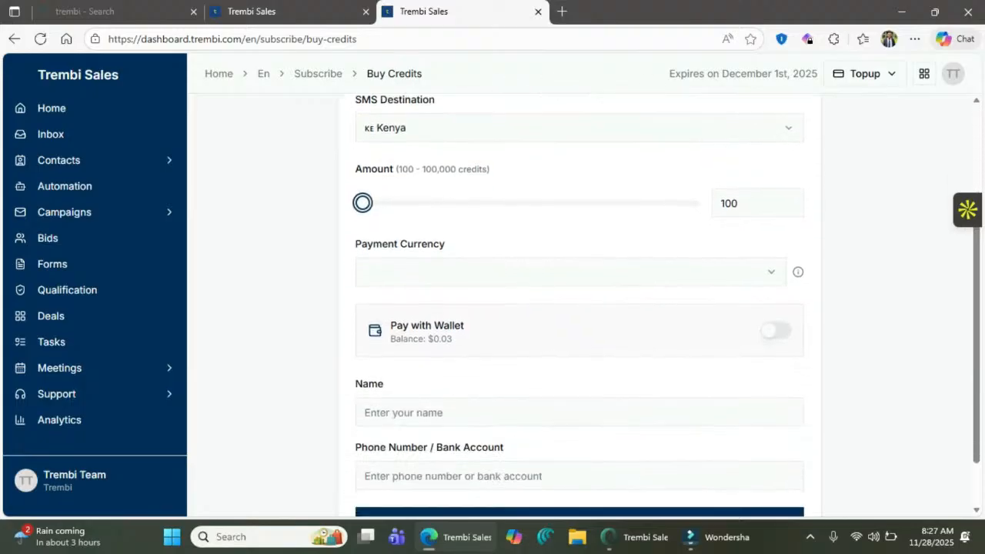
{"action": "left_click", "coordinate": [571, 272]}
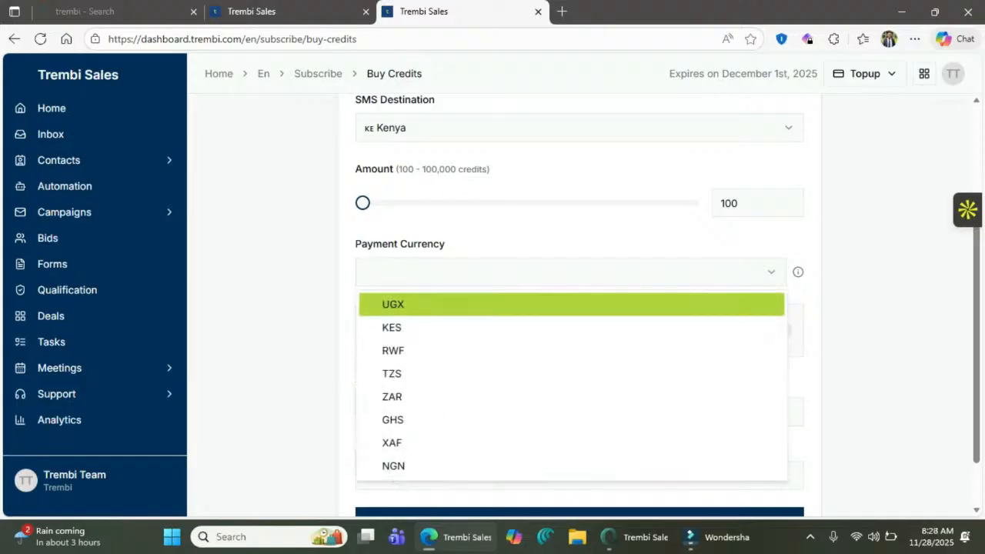
{"action": "key", "text": "Down"}
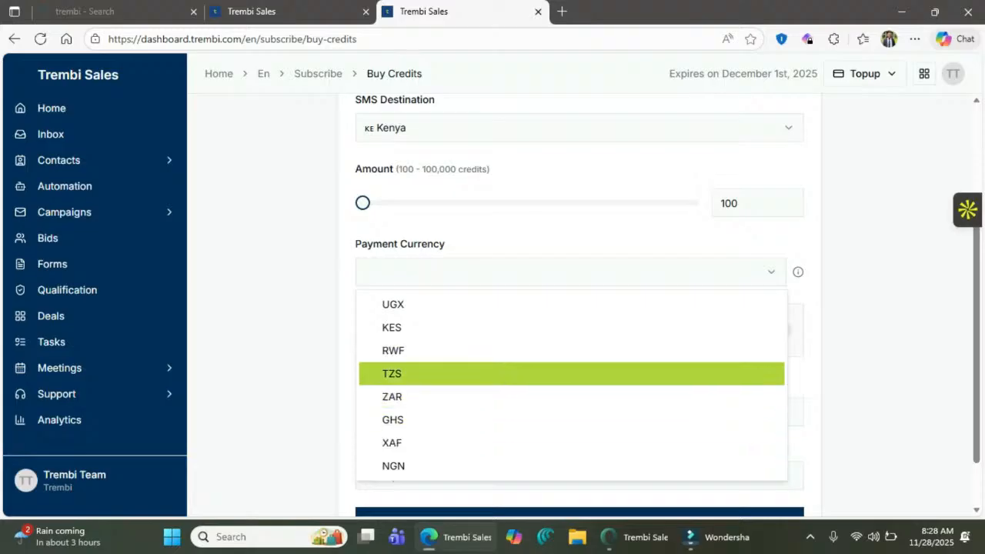
{"action": "key", "text": "Up"}
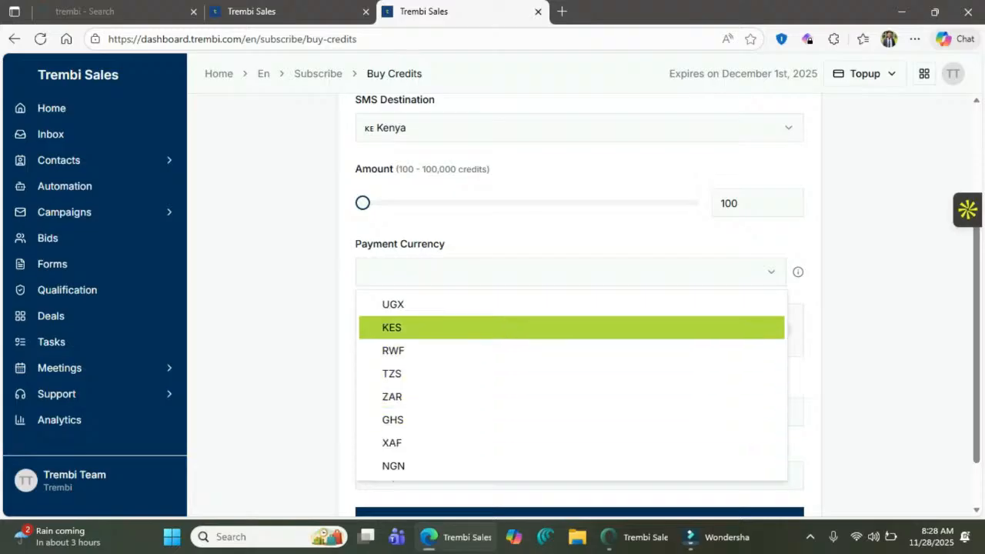
{"action": "key", "text": "Return"}
{"action": "scroll", "coordinate": [579, 308], "scroll_direction": "down", "scroll_amount": 2}
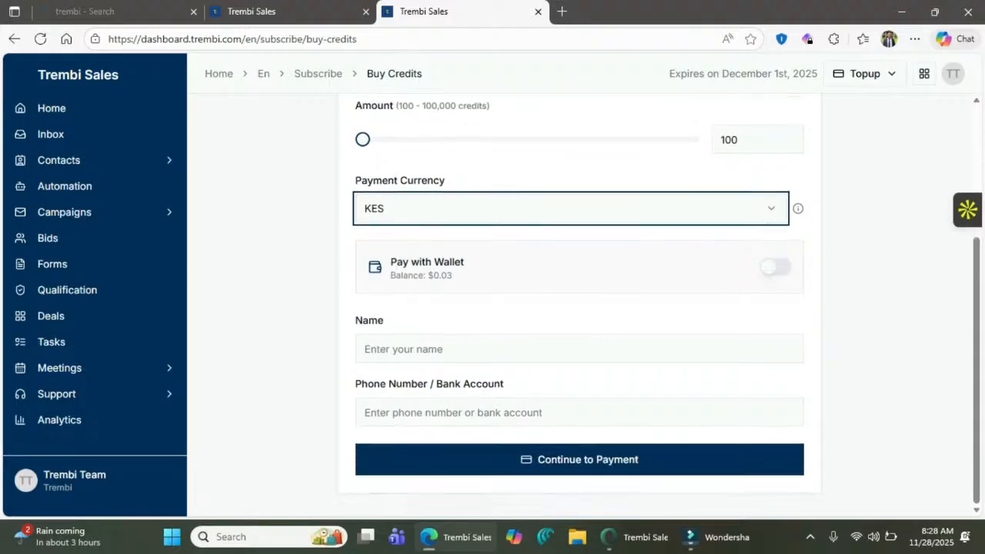
- Enter the payer's name and phone number and continue to payment
{"action": "left_click", "coordinate": [579, 349]}
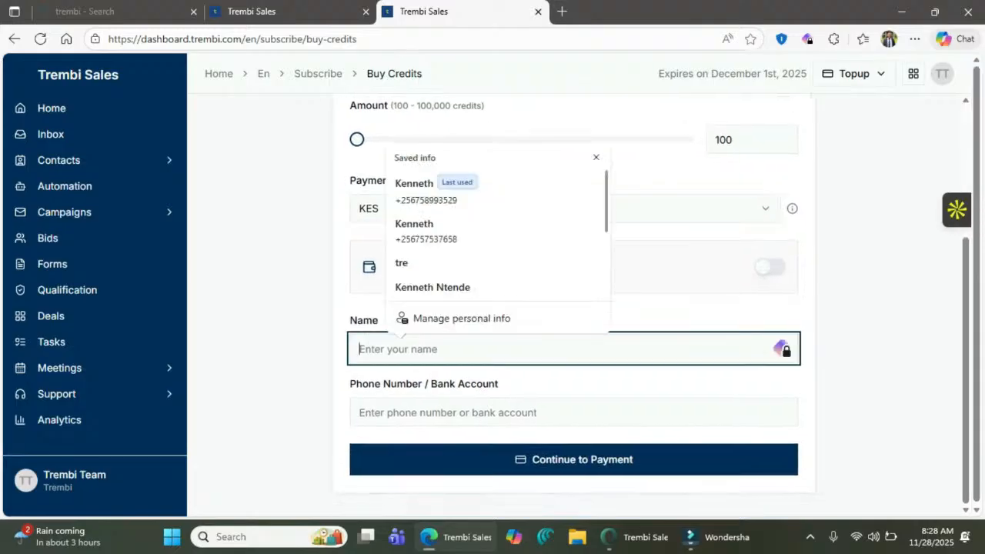
{"action": "type", "text": "Test"}
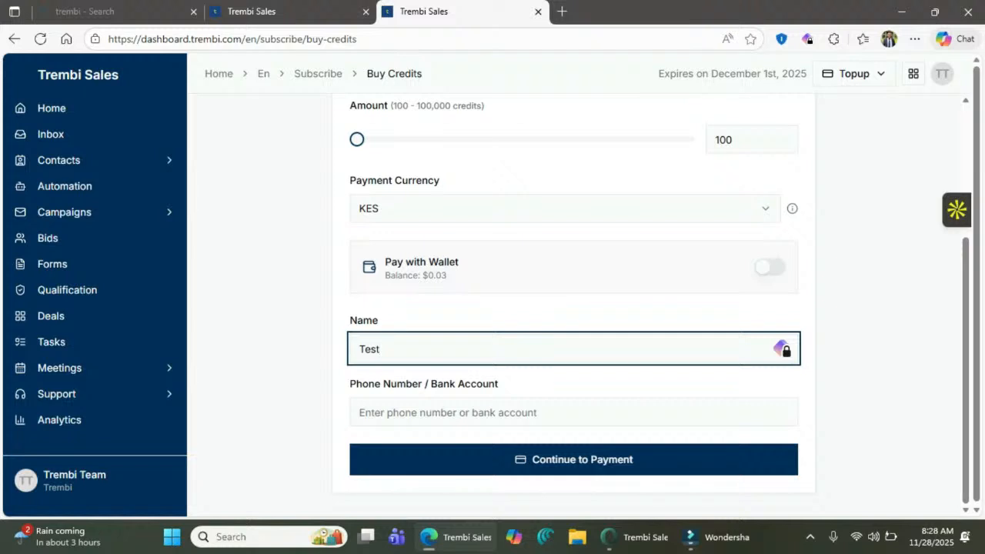
{"action": "key", "text": "Tab"}
{"action": "type", "text": "+25"}
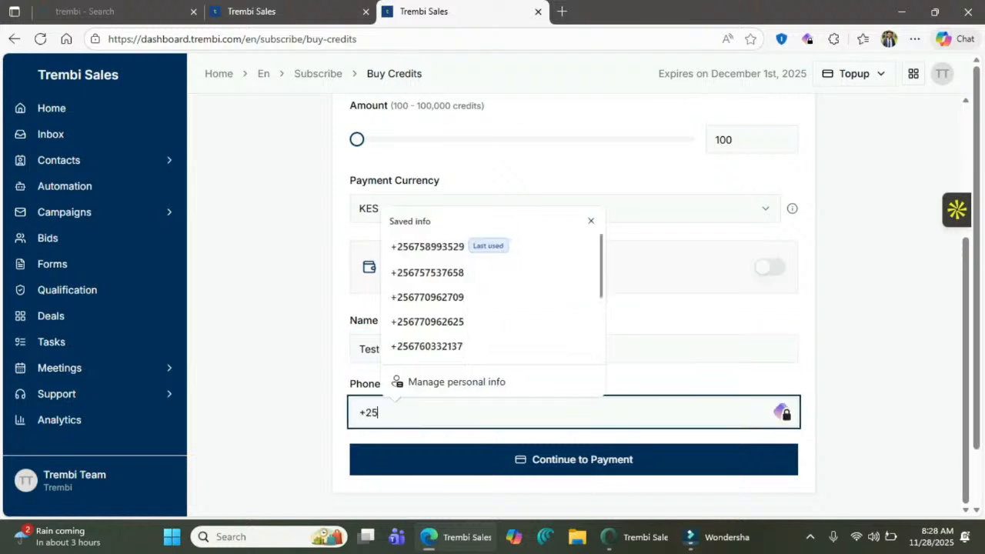
{"action": "type", "text": "41234567"}
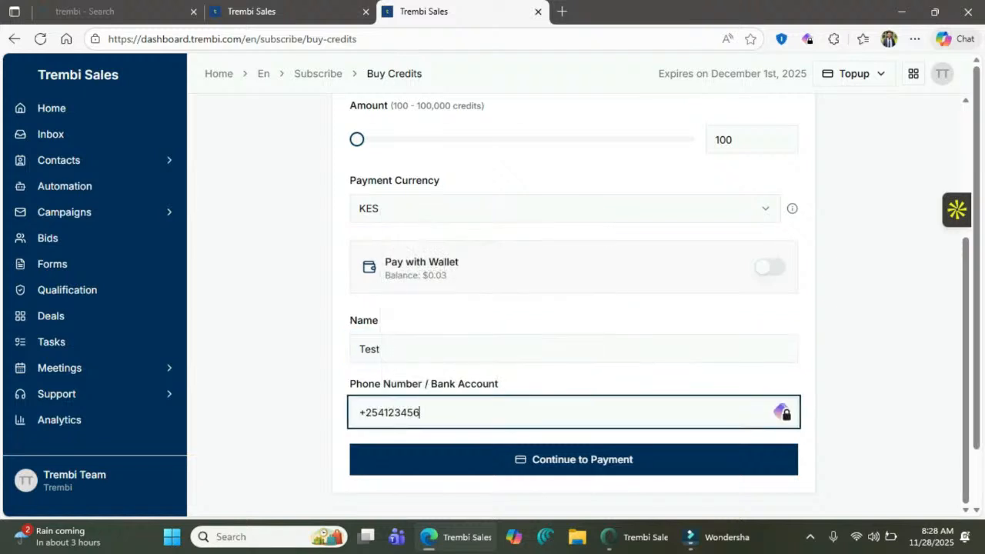
{"action": "type", "text": "8"}
{"action": "left_click", "coordinate": [574, 460]}
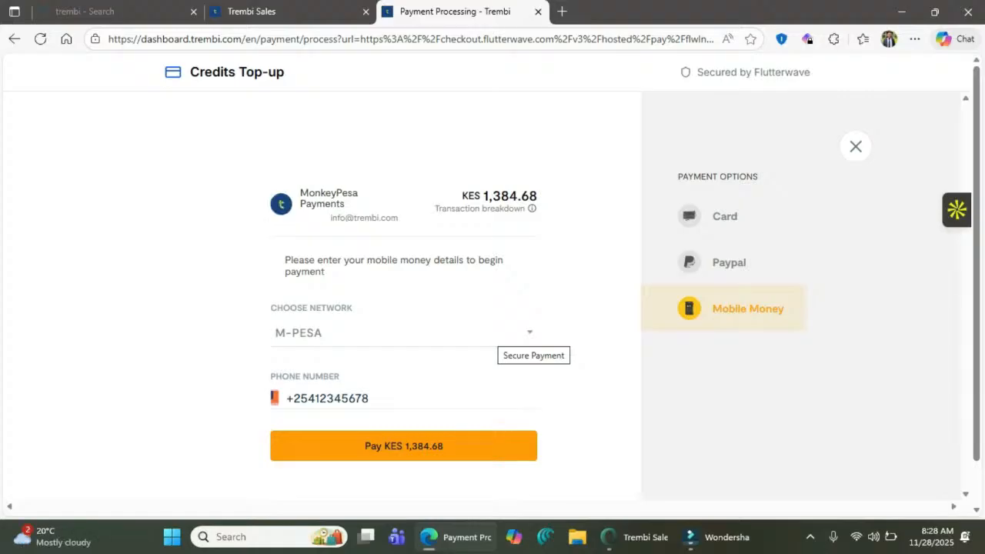
- Review the KES 1,384.68 Mobile Money checkout, keeping M-PESA as the network
{"action": "double_click", "coordinate": [509, 196]}
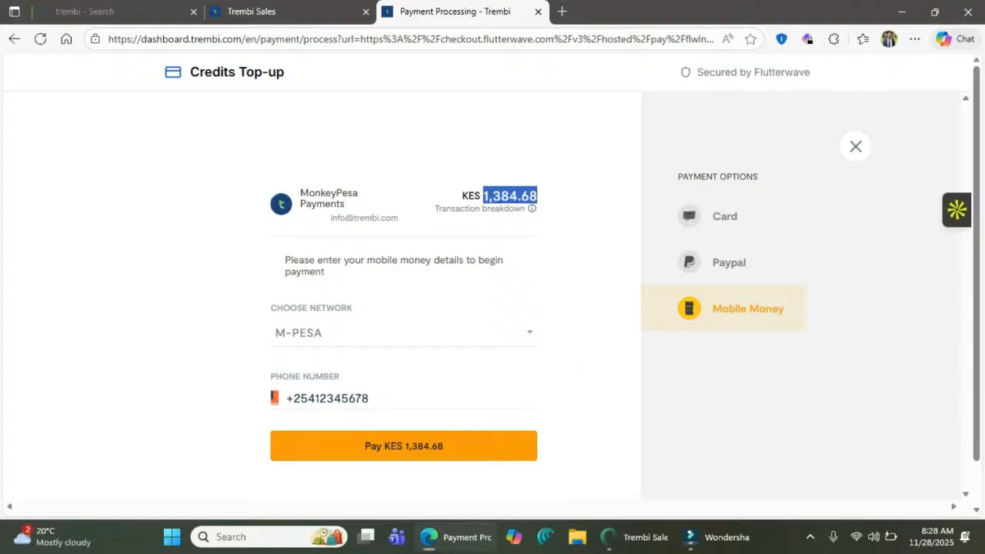
{"action": "left_click", "coordinate": [529, 332]}
{"action": "left_click", "coordinate": [529, 332]}
{"action": "left_click", "coordinate": [529, 332]}
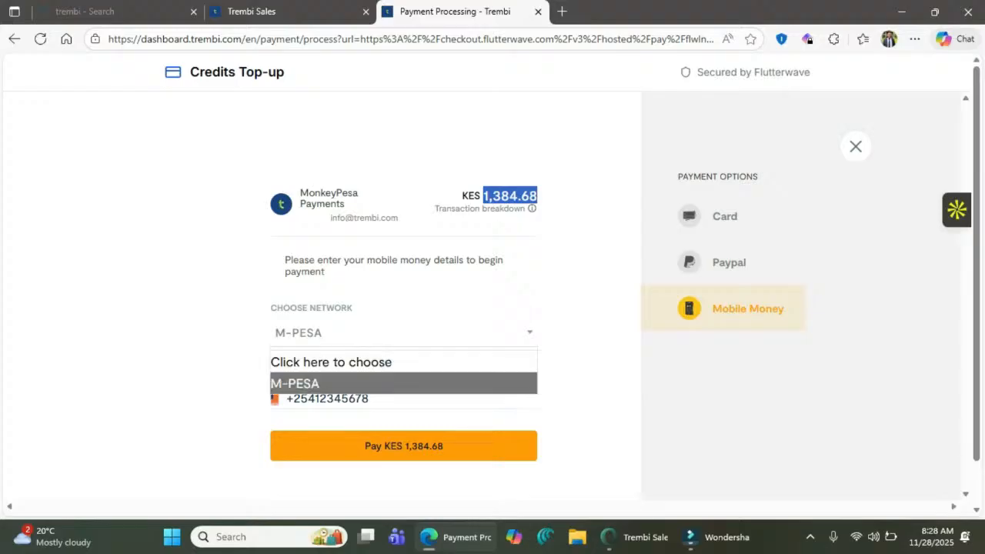
{"action": "left_click", "coordinate": [529, 332]}
{"action": "left_click", "coordinate": [372, 399]}
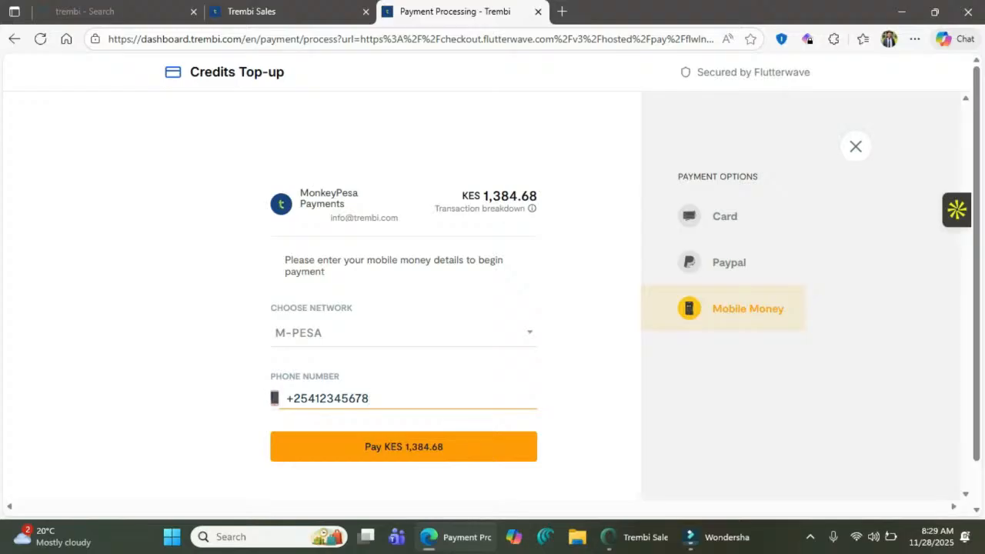
- Cancel the payment and return to the Newsletter Sign ups analytics tab
{"action": "left_click", "coordinate": [855, 146]}
{"action": "left_click", "coordinate": [563, 131]}
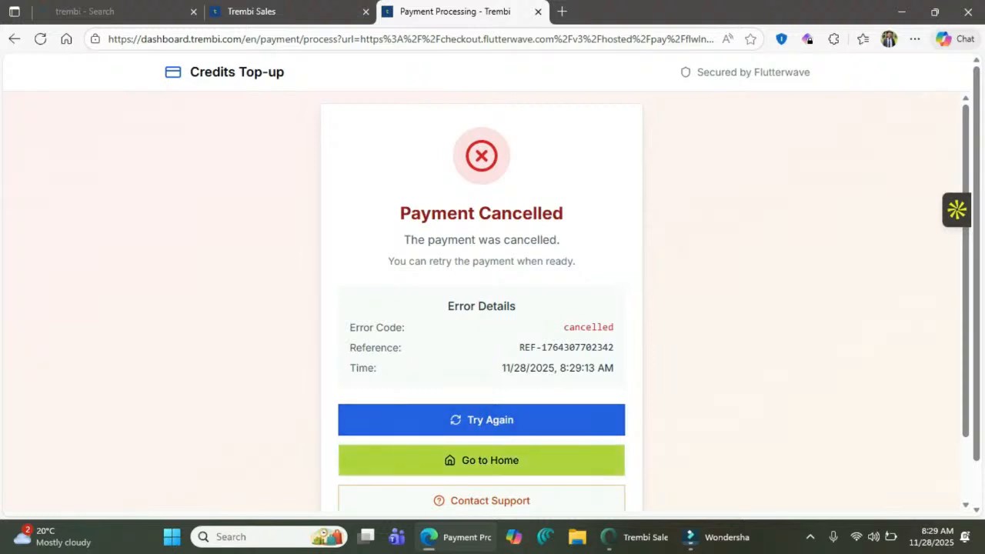
{"action": "left_click", "coordinate": [482, 460]}
{"action": "left_click", "coordinate": [251, 12]}
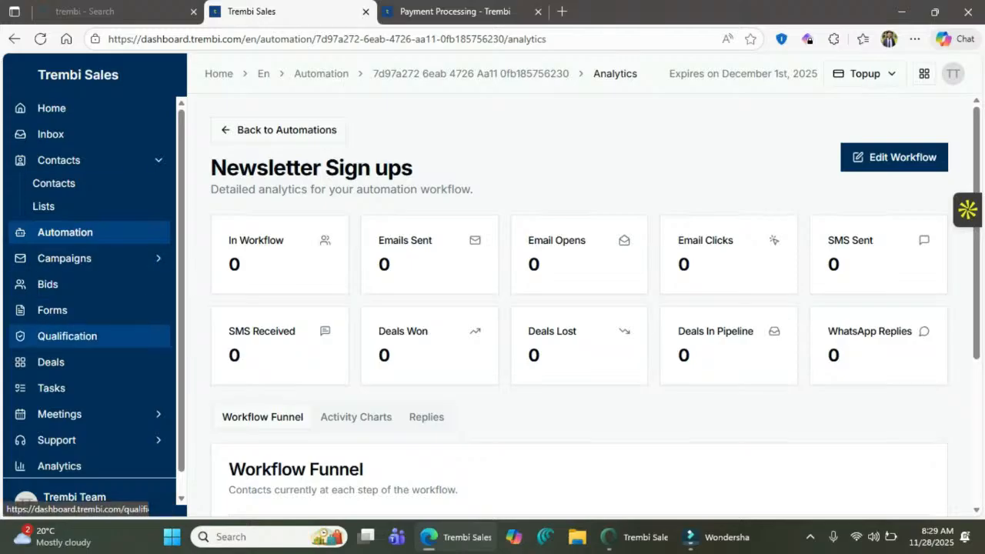
- Open Lead Qualification and view the Cold, Warm and Hot Leads lists
{"action": "left_click", "coordinate": [73, 336]}
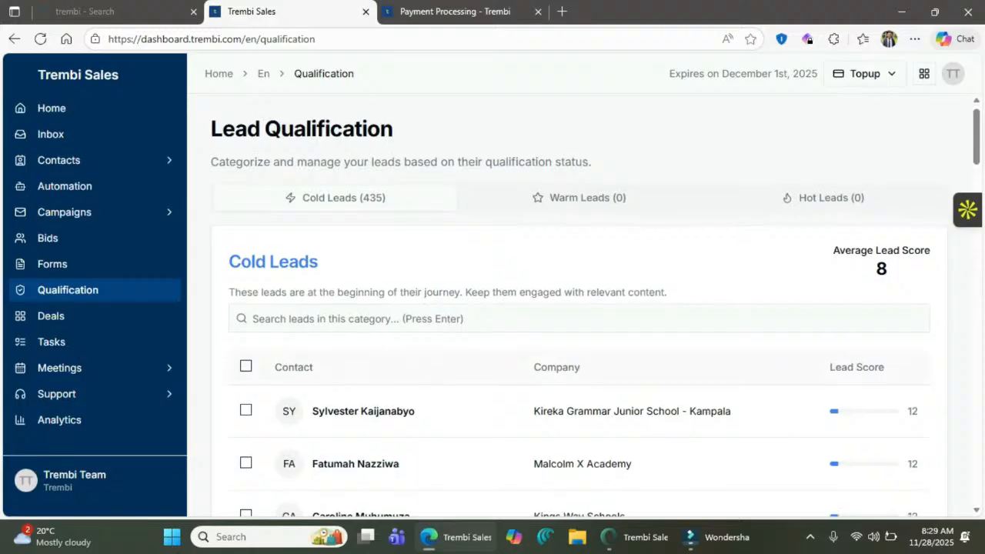
{"action": "scroll", "coordinate": [577, 308], "scroll_direction": "down", "scroll_amount": 20}
{"action": "scroll", "coordinate": [577, 308], "scroll_direction": "up", "scroll_amount": 15}
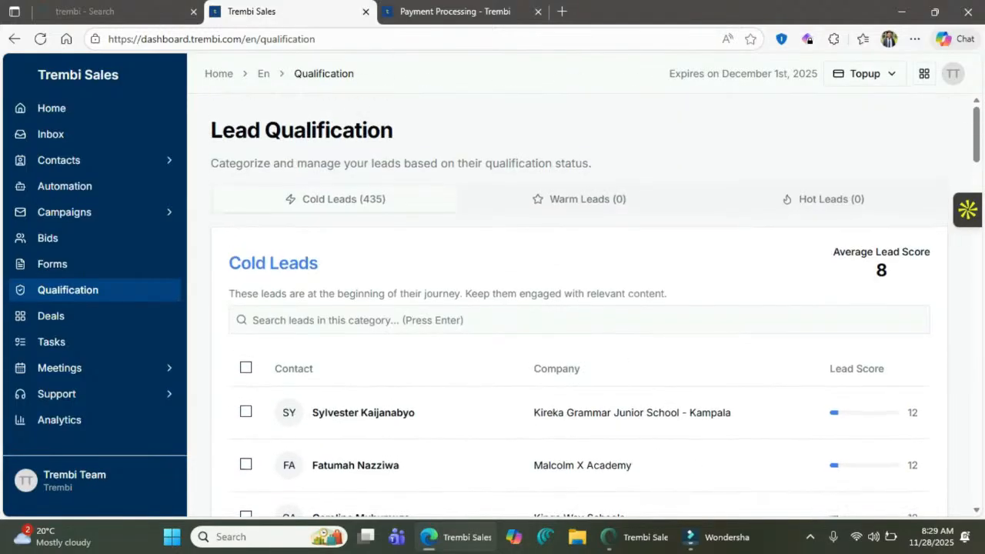
{"action": "left_click", "coordinate": [579, 199]}
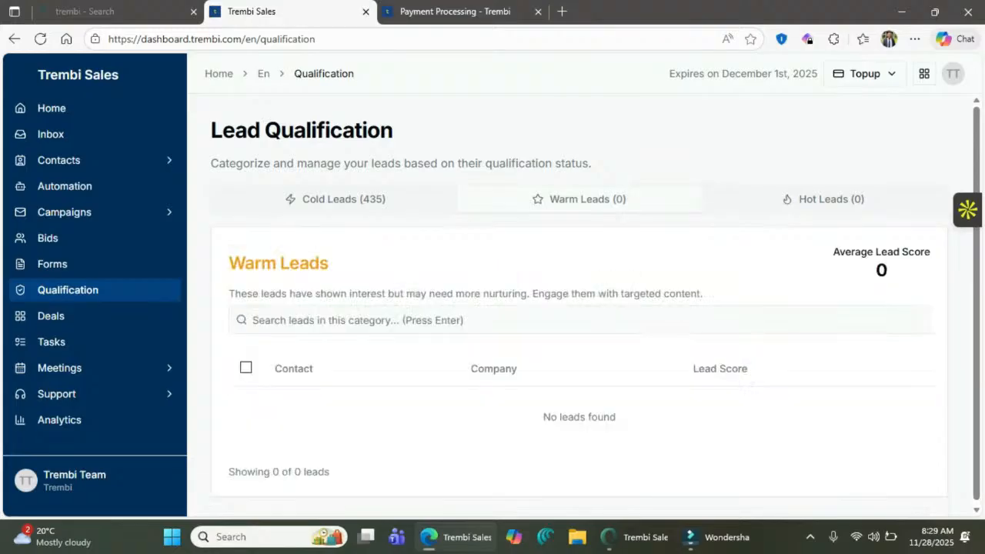
{"action": "left_click", "coordinate": [823, 199]}
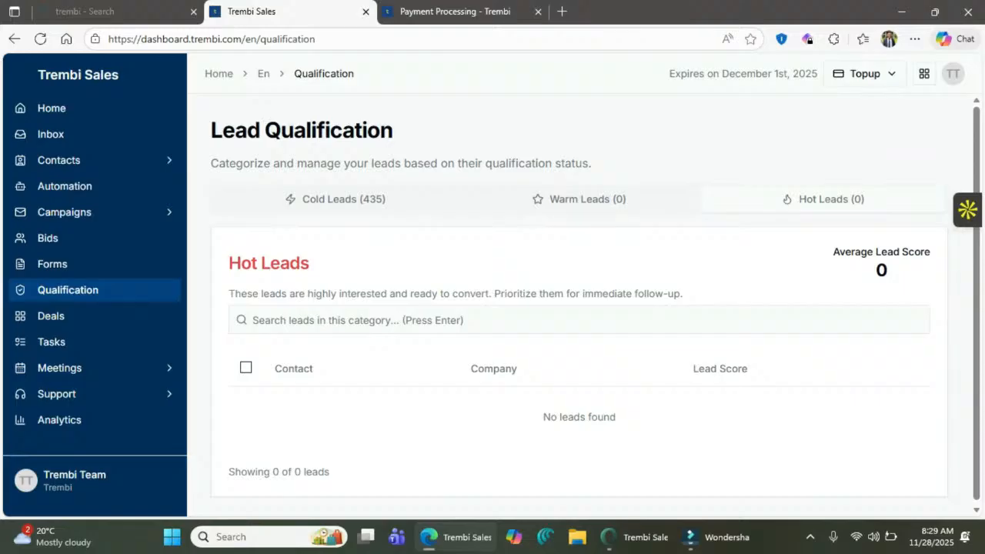
{"action": "scroll", "coordinate": [579, 308], "scroll_direction": "down", "scroll_amount": 1}
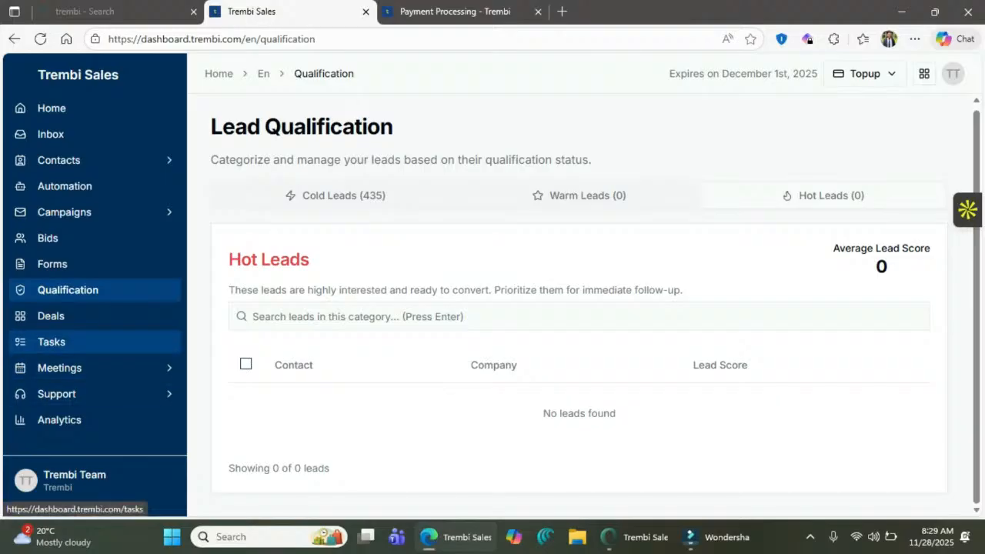
- Flip back through the Warm and Cold Leads lists, then switch to Filmora
{"action": "left_click", "coordinate": [580, 195]}
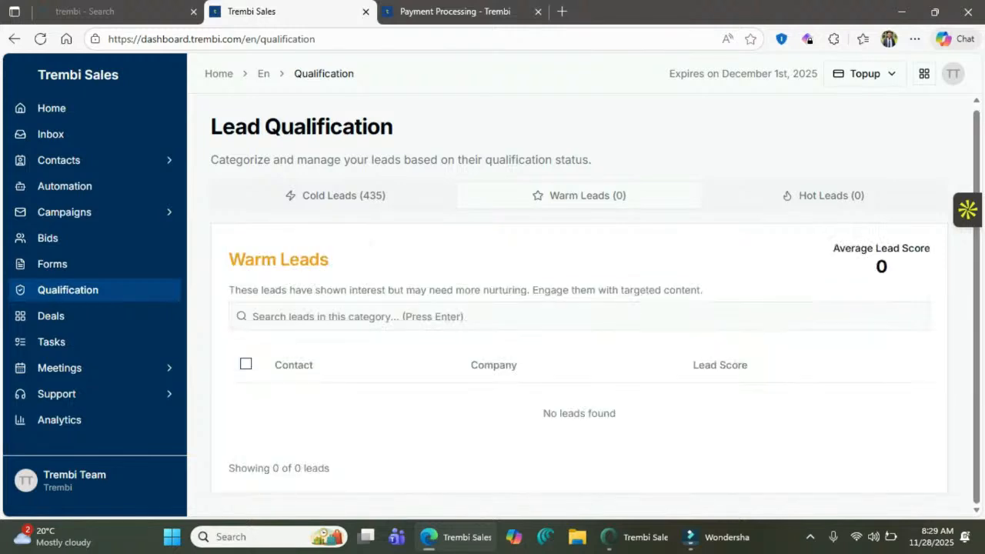
{"action": "left_click", "coordinate": [335, 195]}
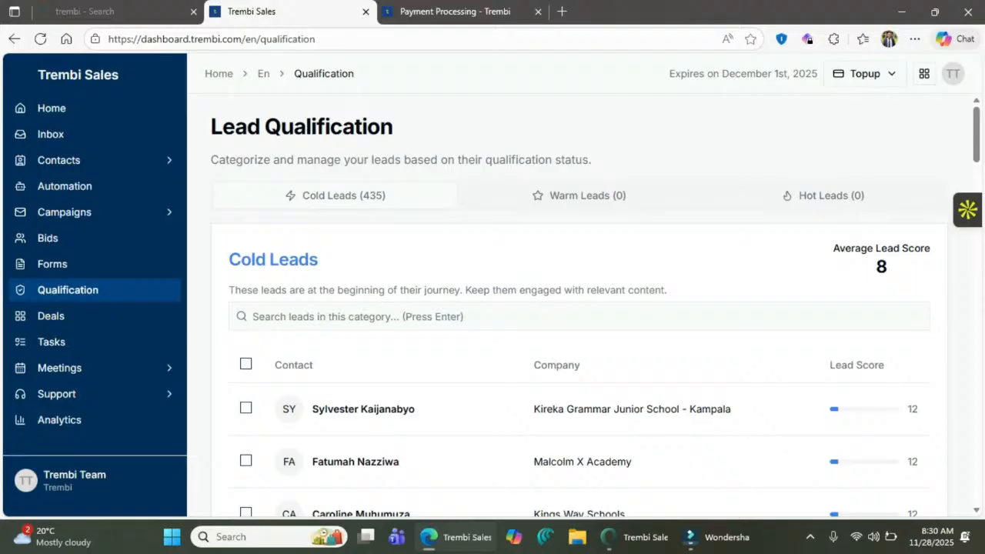
{"action": "left_click", "coordinate": [581, 195]}
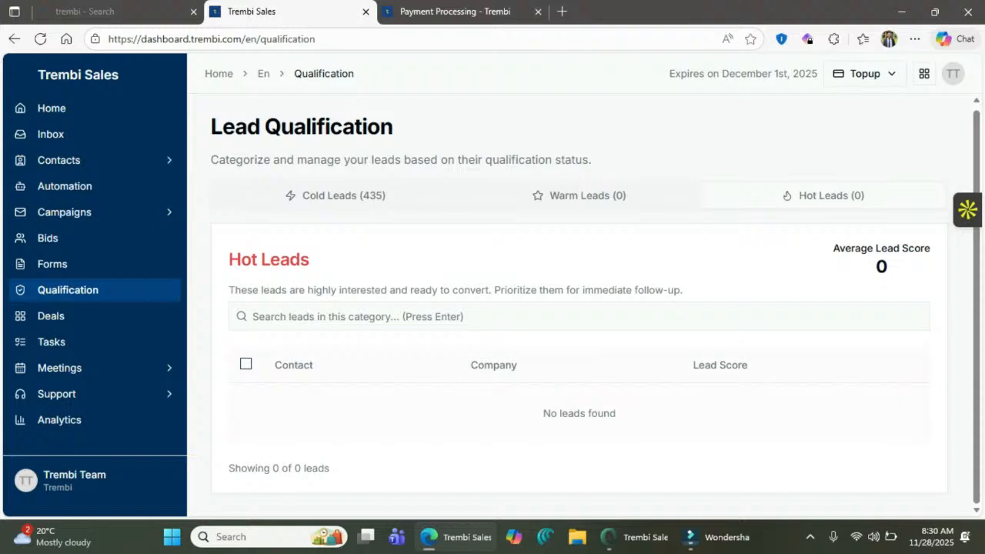
{"action": "left_click", "coordinate": [715, 537]}
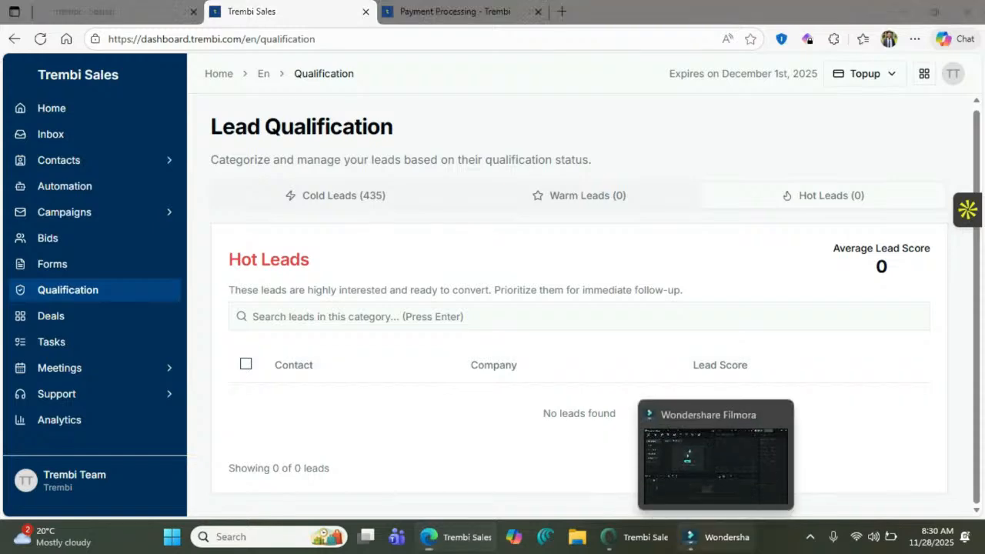